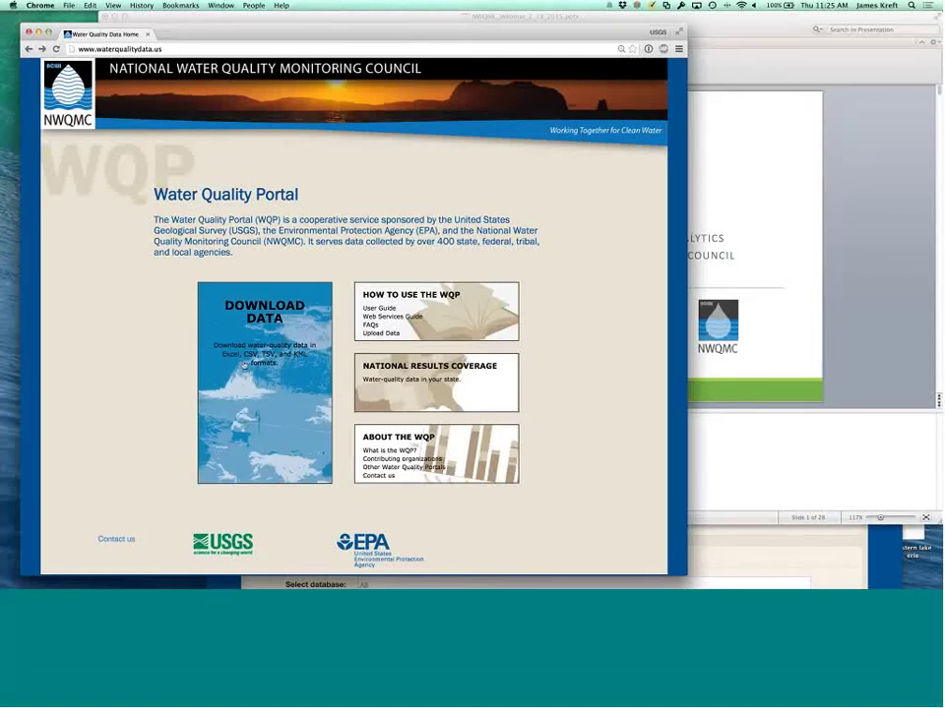
# - Open the Water Quality Data query form from the Download Data tile on the home page
pyautogui.click(243, 365)
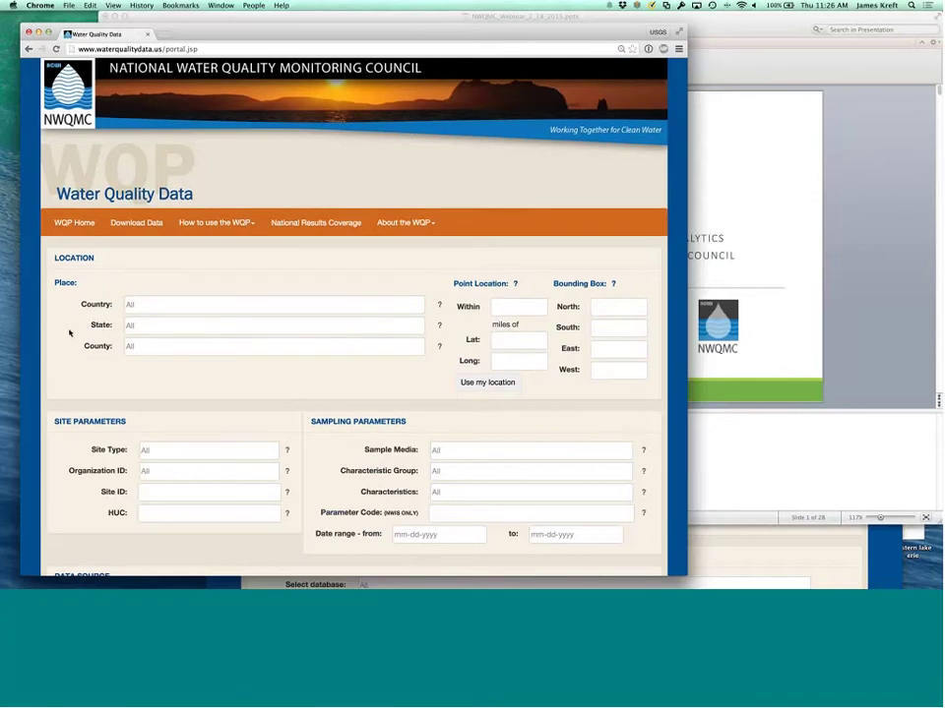
pyautogui.scroll(-2, 74, 329)
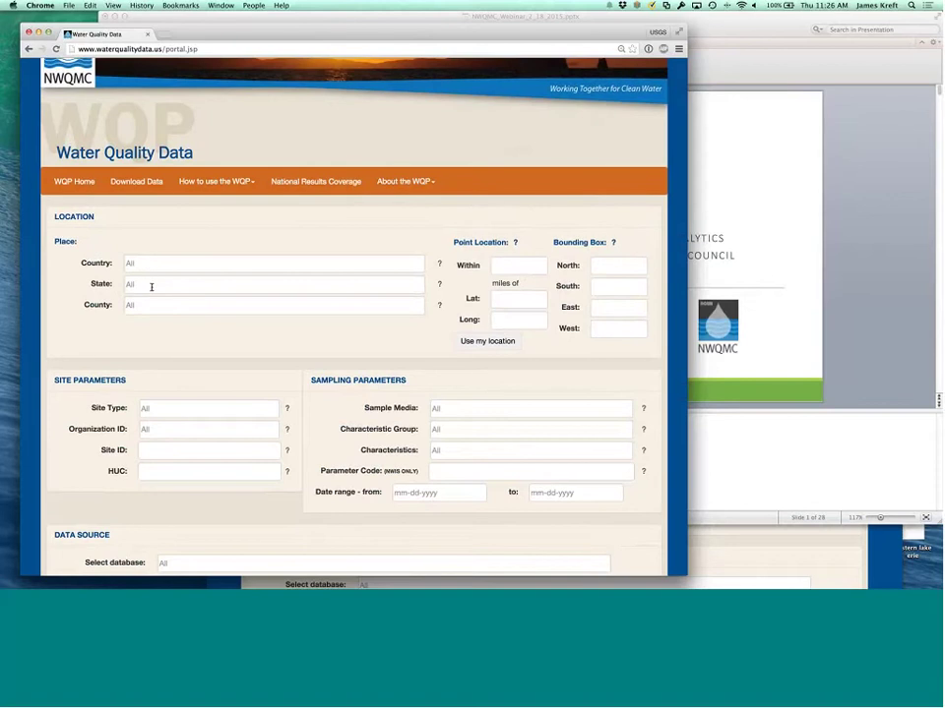
pyautogui.click(151, 286)
pyautogui.write('Wis')
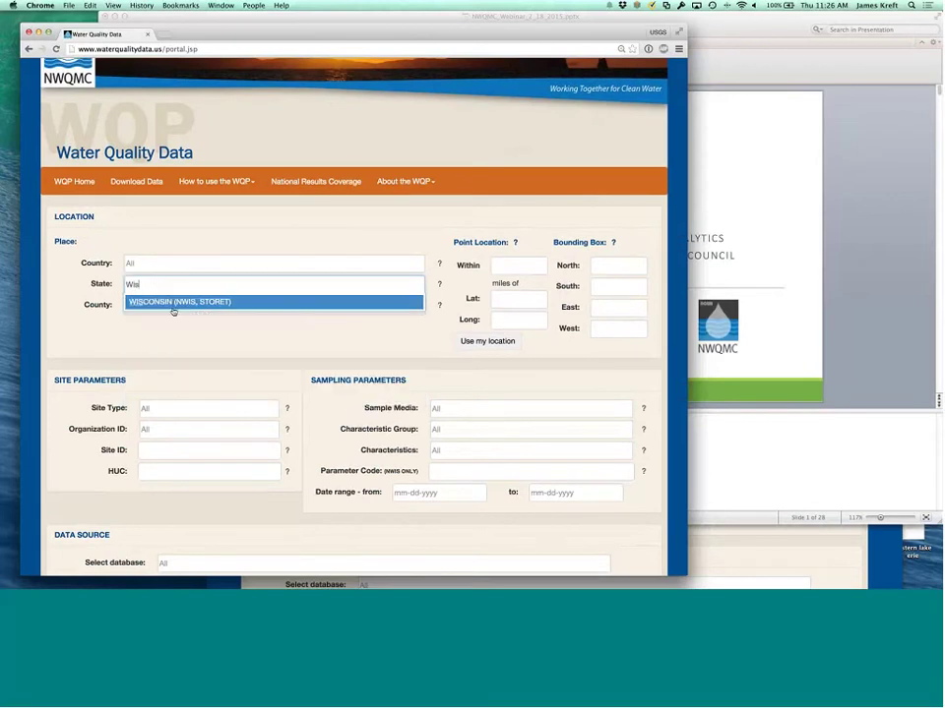
pyautogui.click(173, 302)
pyautogui.write('il')
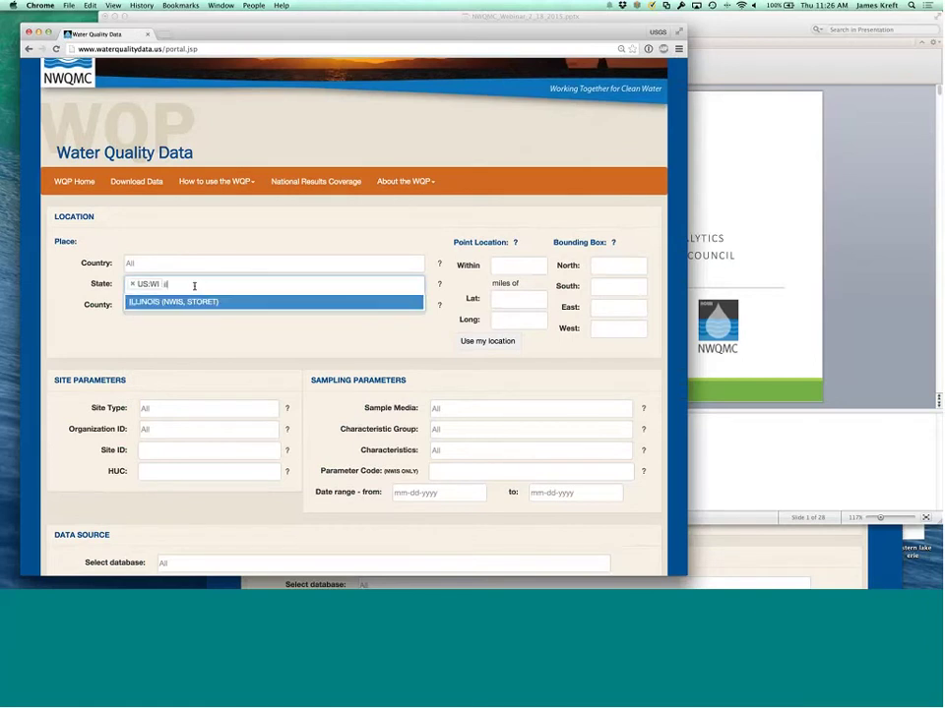
pyautogui.click(181, 303)
pyautogui.click(181, 304)
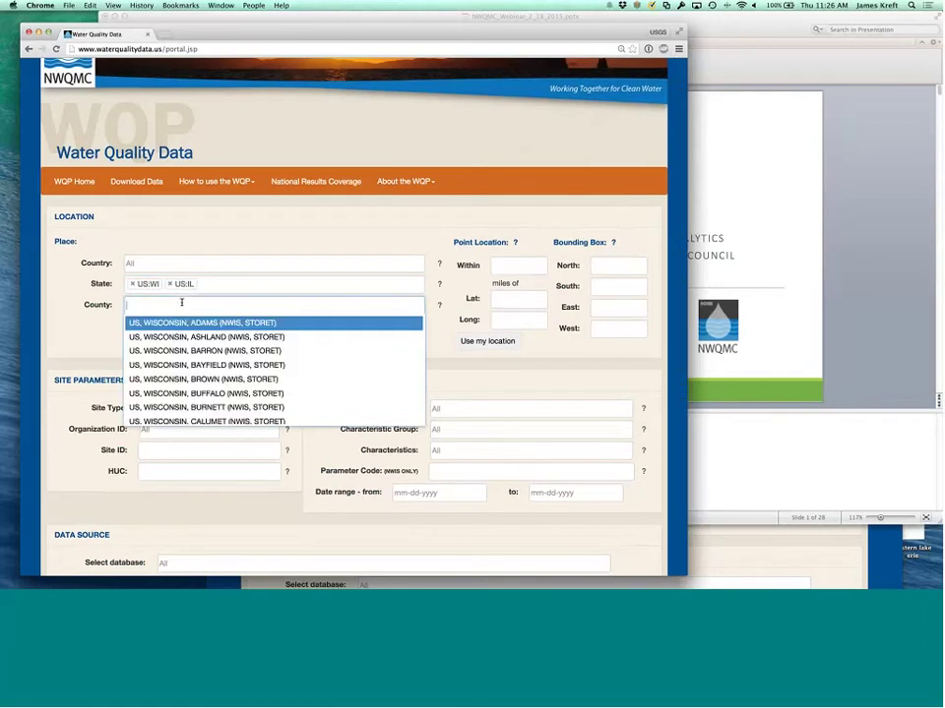
pyautogui.write('dane')
pyautogui.press('Return')
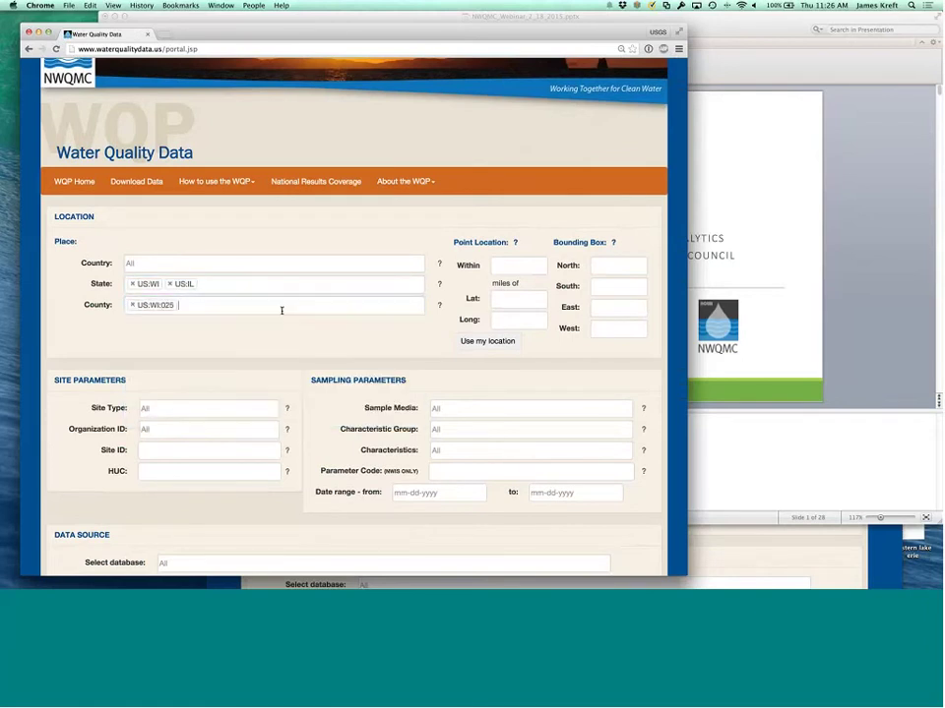
pyautogui.press('BackSpace')
pyautogui.click(133, 284)
pyautogui.click(133, 284)
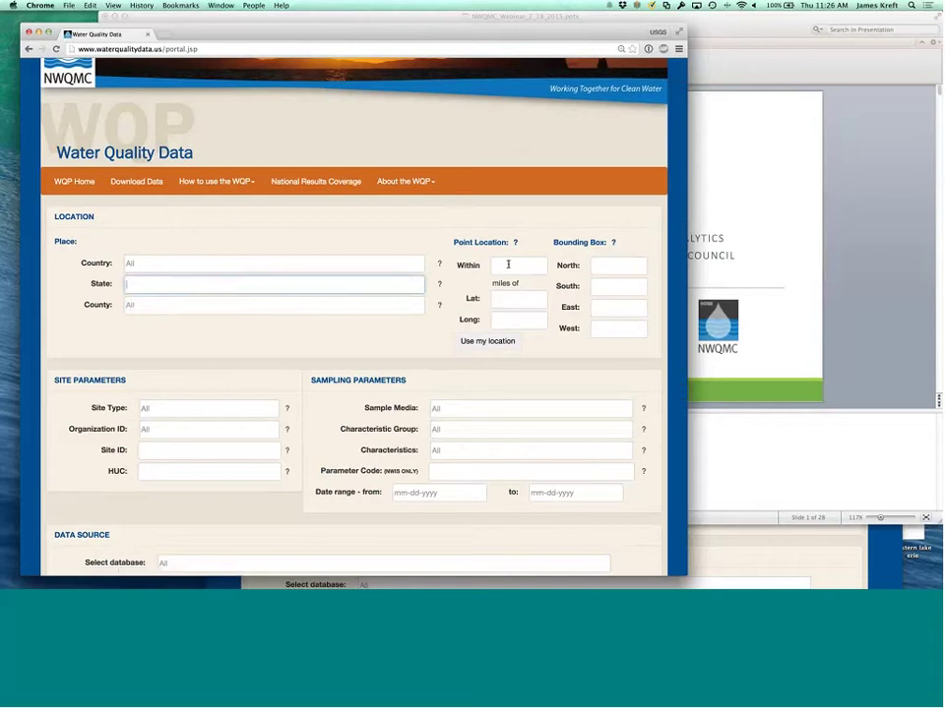
# - Fill Lat/Long from the current location and set the search radius to 100 miles
pyautogui.click(489, 342)
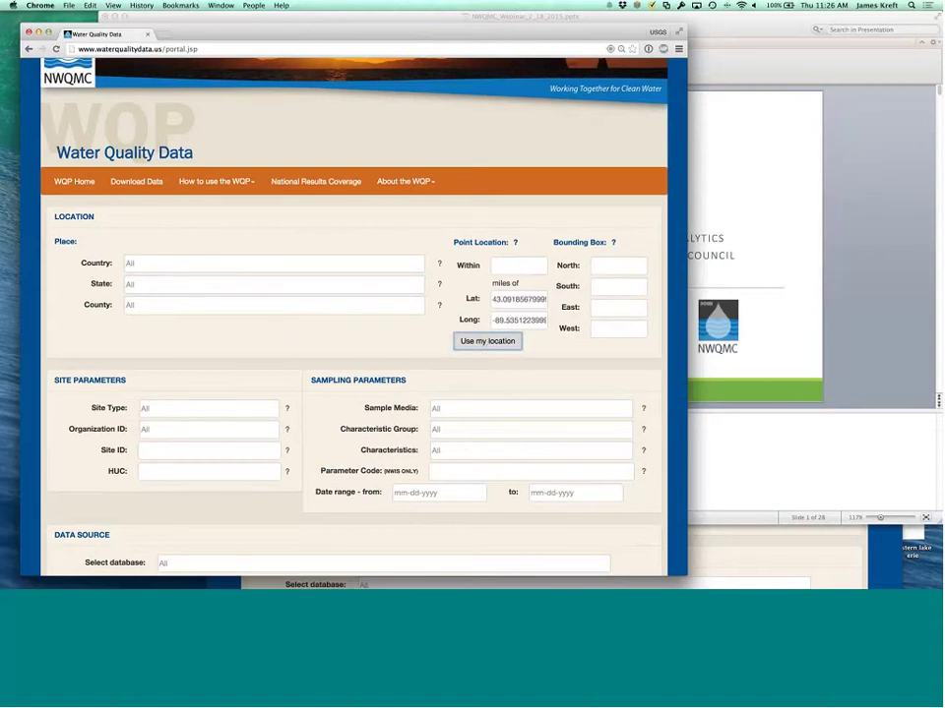
pyautogui.click(499, 263)
pyautogui.write('50')
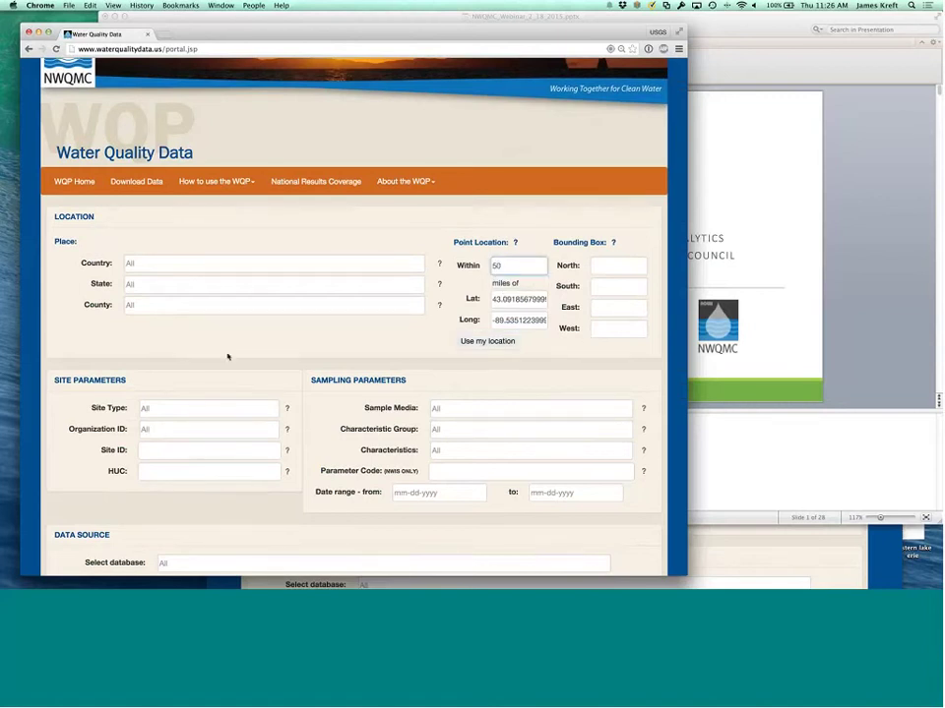
pyautogui.scroll(-3, 227, 357)
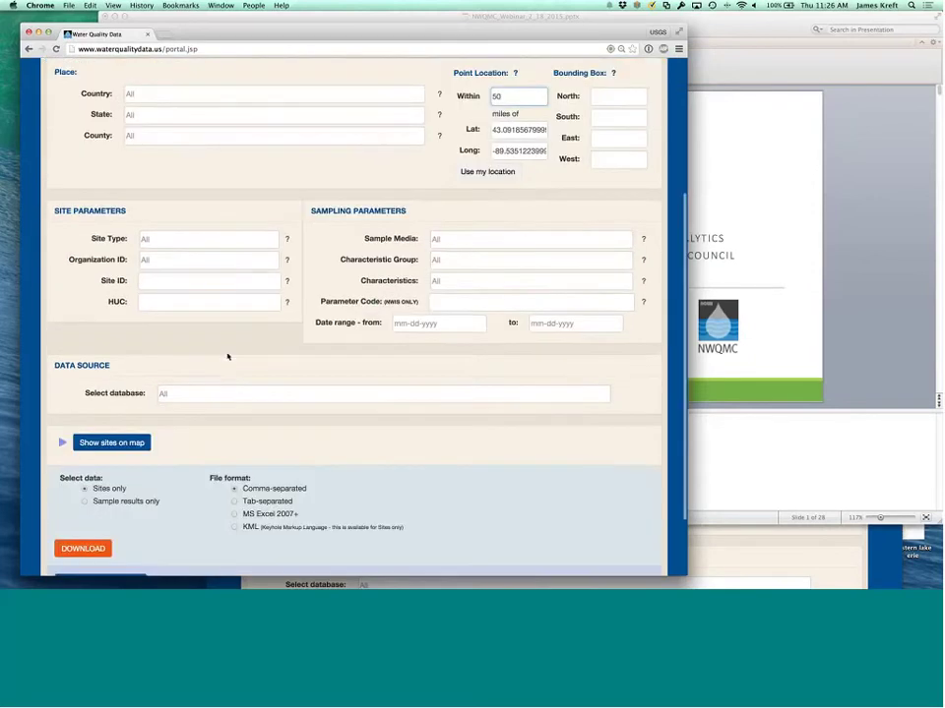
pyautogui.scroll(2, 244, 347)
pyautogui.scroll(1, 259, 329)
pyautogui.press('BackSpace')
pyautogui.press('BackSpace')
pyautogui.write('100')
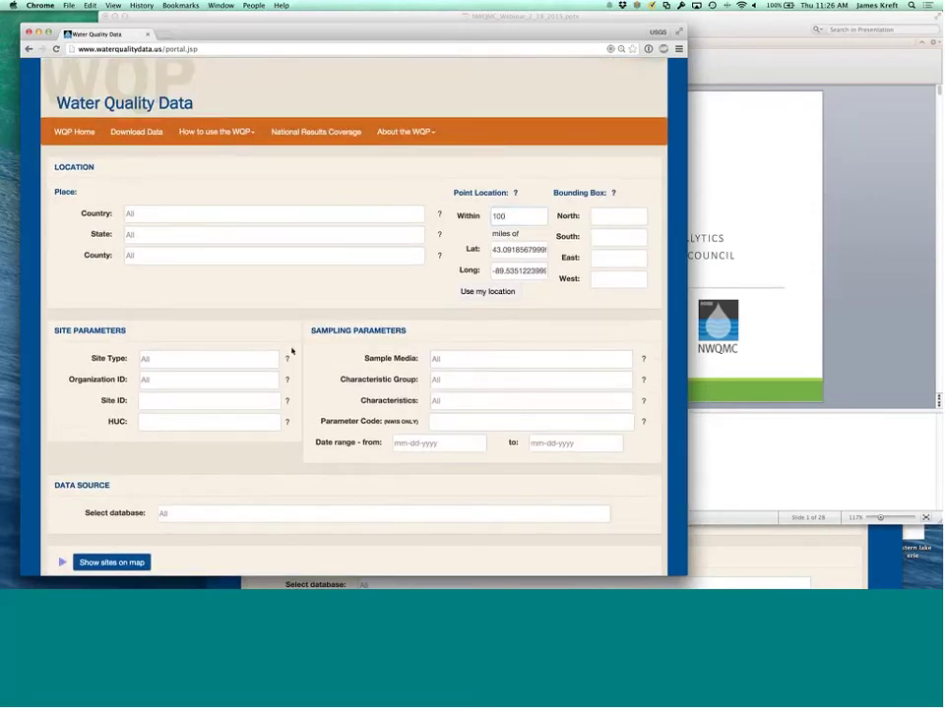
pyautogui.scroll(-3, 293, 350)
pyautogui.scroll(-1, 292, 347)
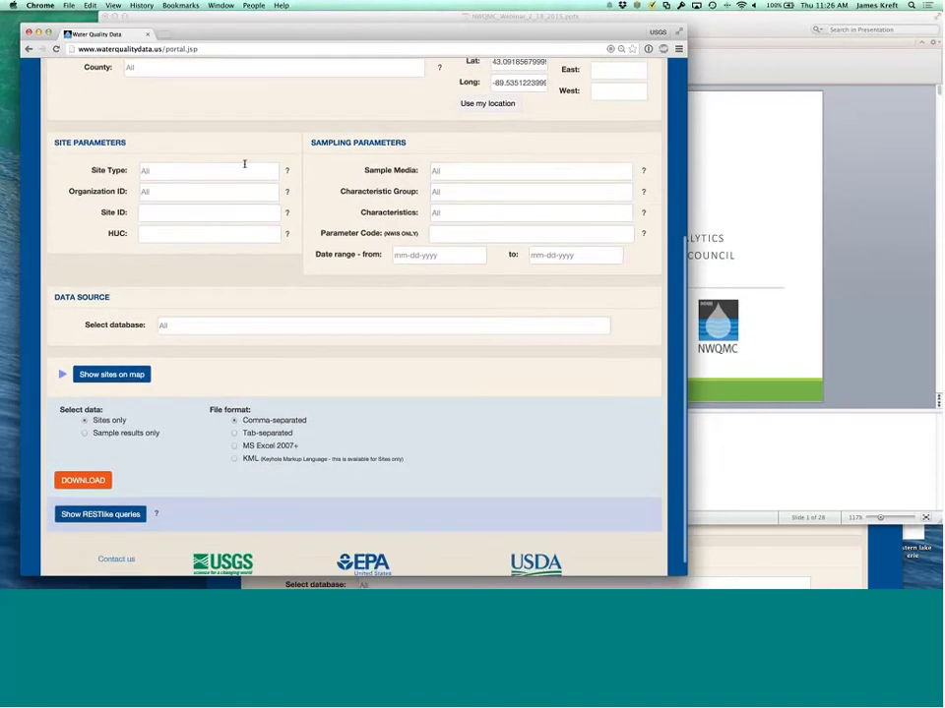
# - Set Site Type to Stream (all) by searching 'St' in the site type list
pyautogui.click(244, 165)
pyautogui.write('W')
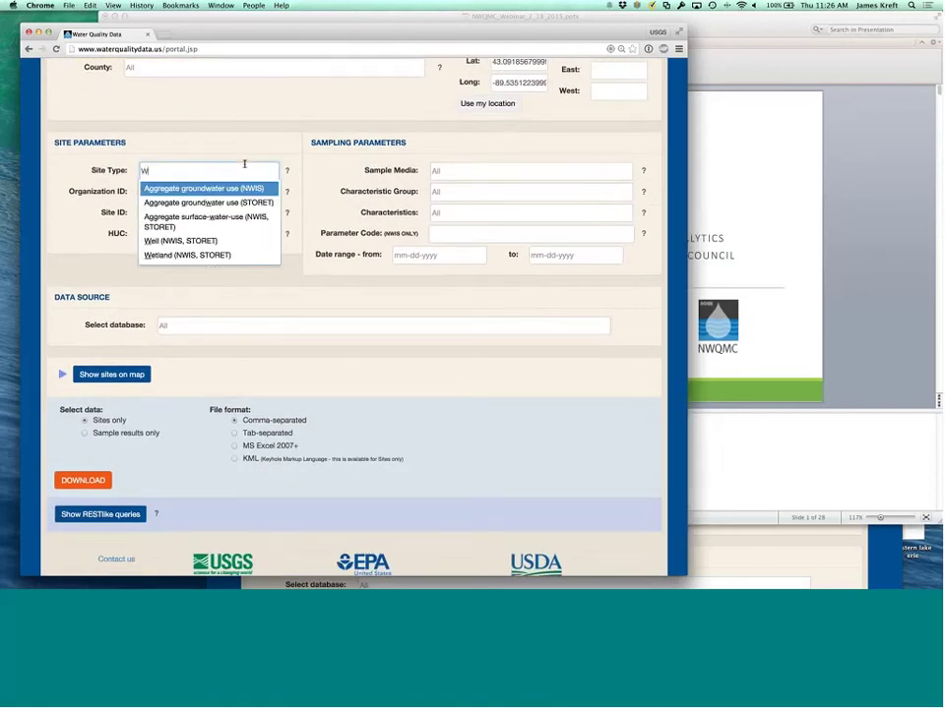
pyautogui.write('a')
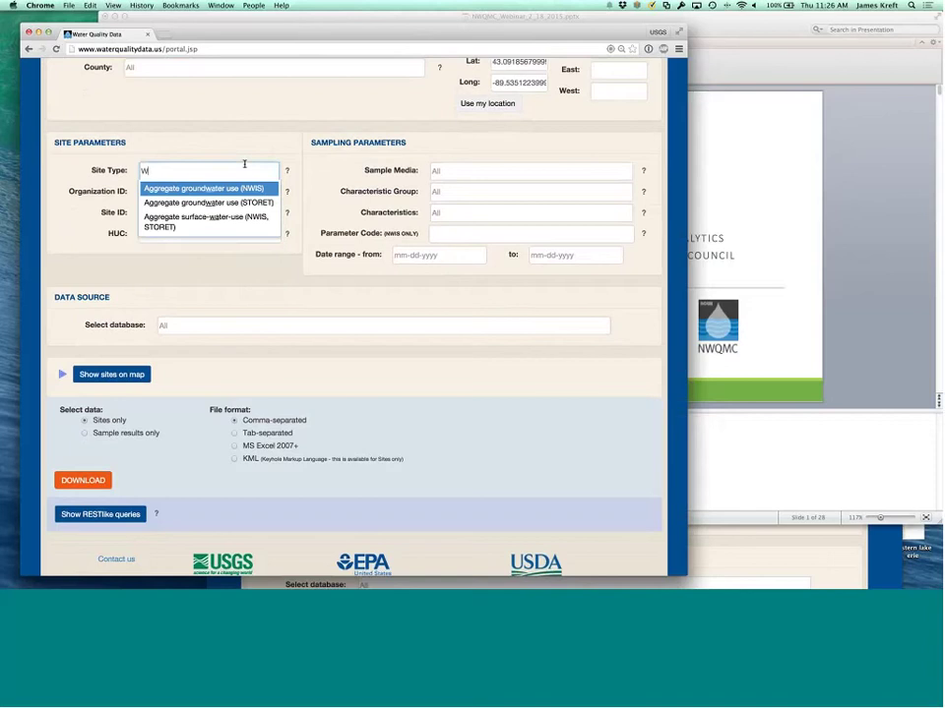
pyautogui.press('BackSpace')
pyautogui.write('e')
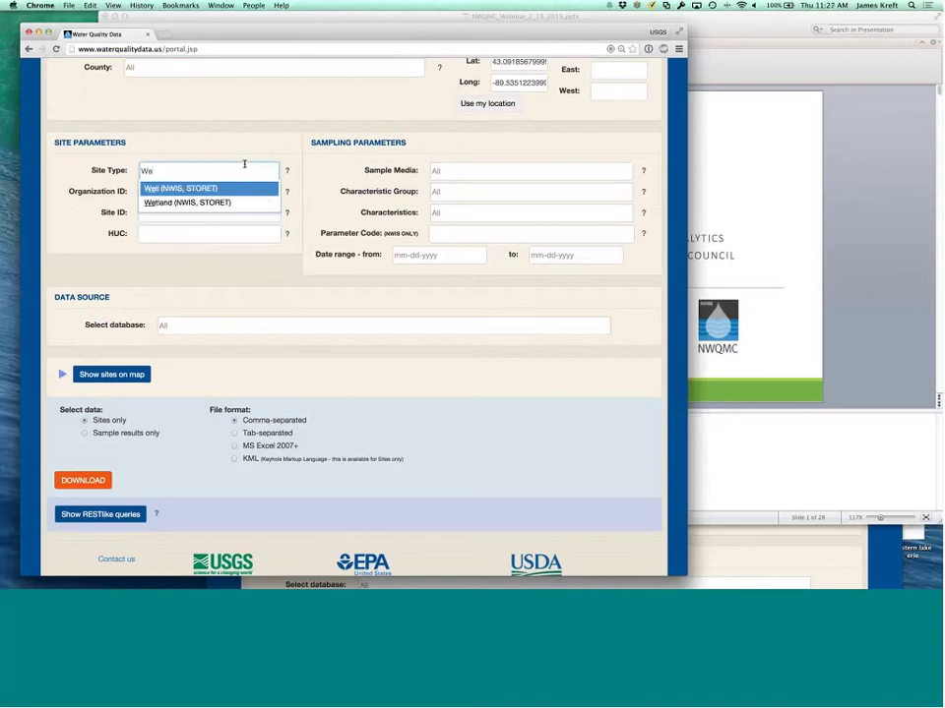
pyautogui.press('BackSpace')
pyautogui.press('BackSpace')
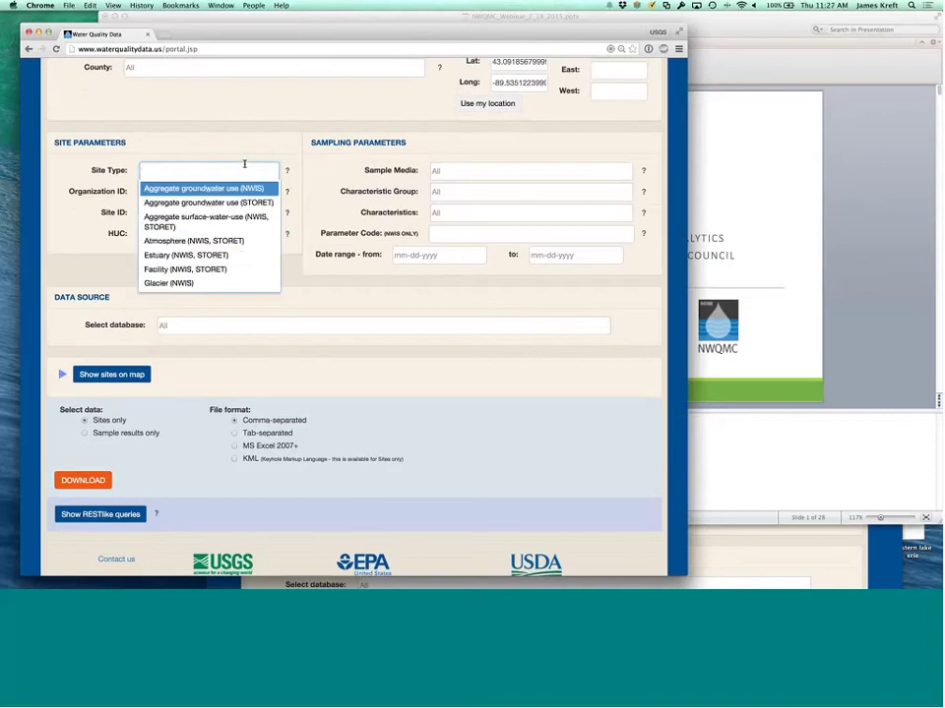
pyautogui.press('super+equal')
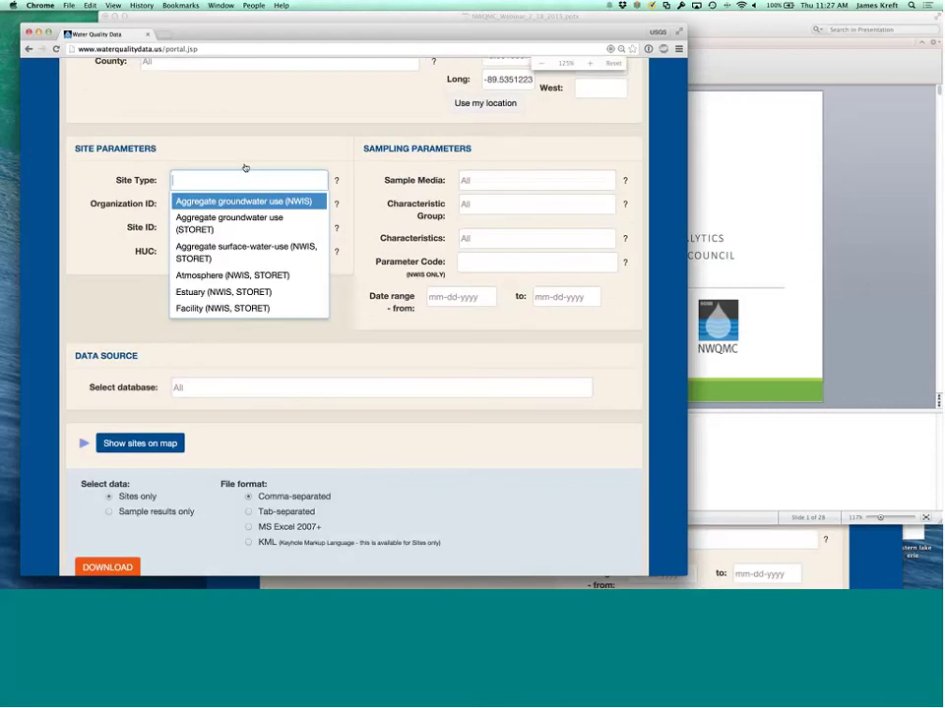
pyautogui.press('super+equal')
pyautogui.scroll(3, 325, 172)
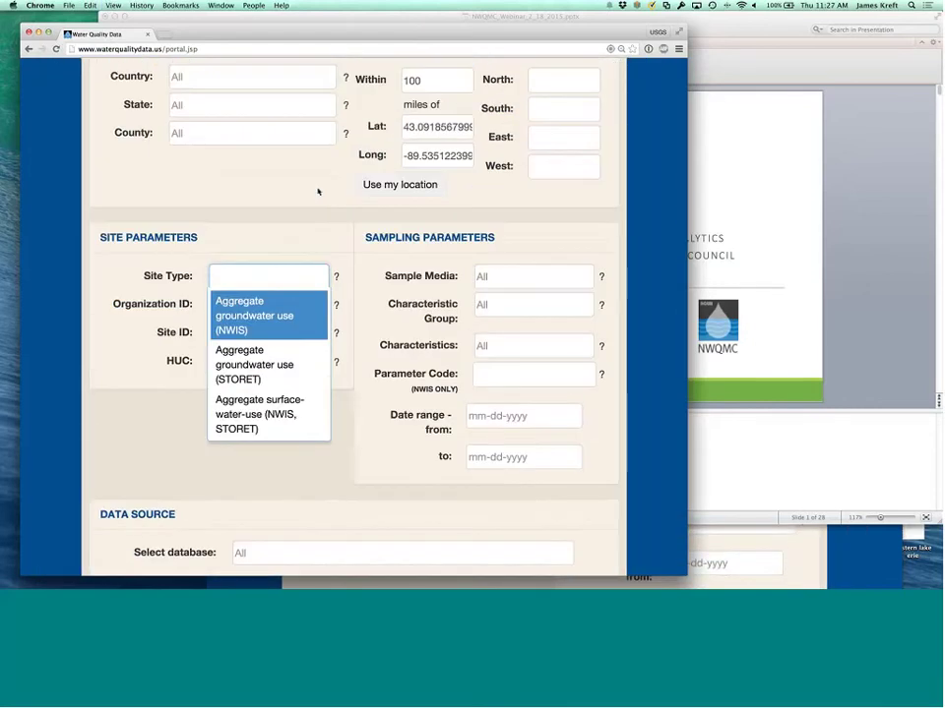
pyautogui.write('We')
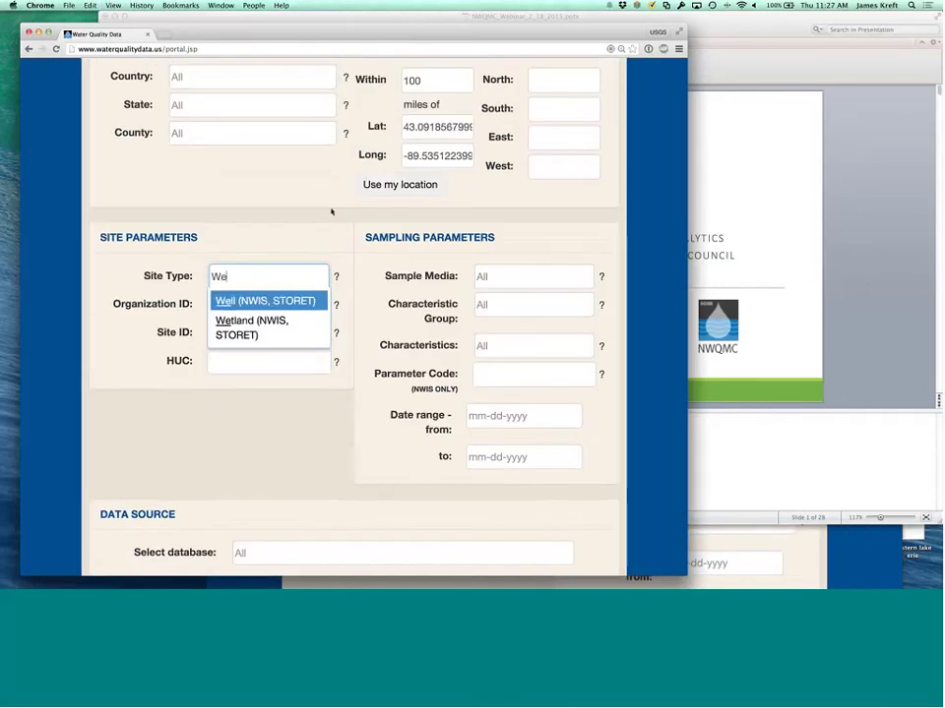
pyautogui.press('BackSpace')
pyautogui.press('BackSpace')
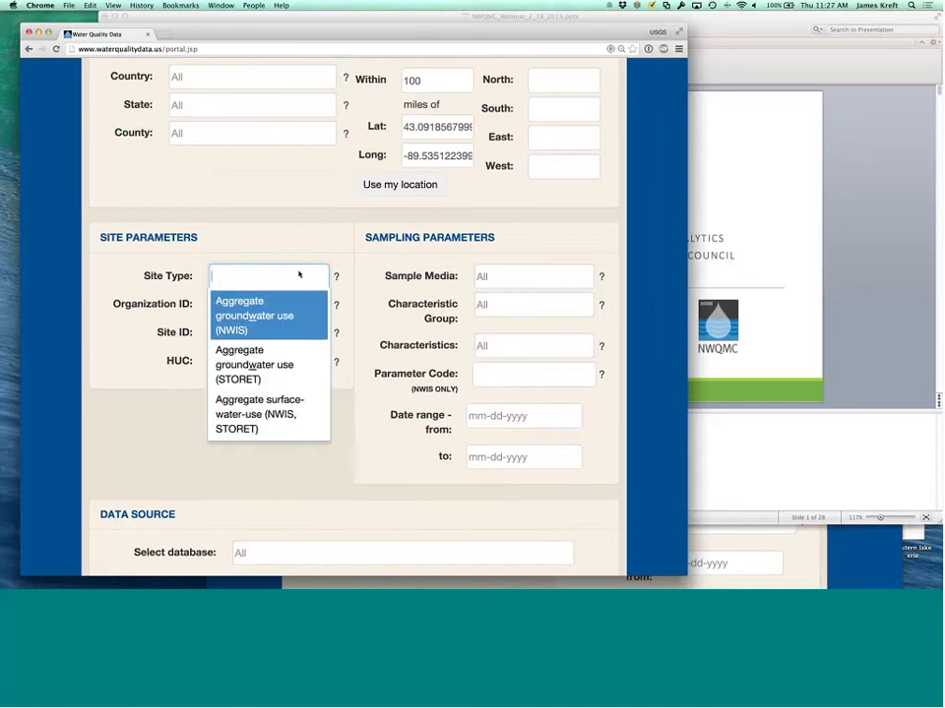
pyautogui.write('St')
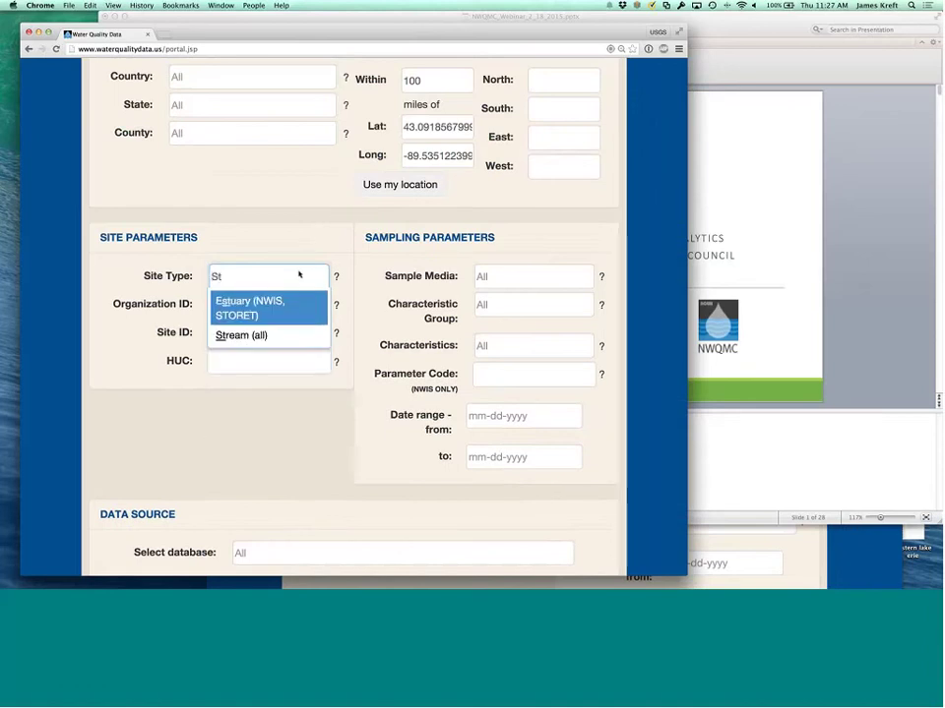
pyautogui.press('Down')
pyautogui.press('Return')
# - Set Organization ID to WIDNR_WQX, the Wisconsin Department of Natural Resources
pyautogui.click(266, 308)
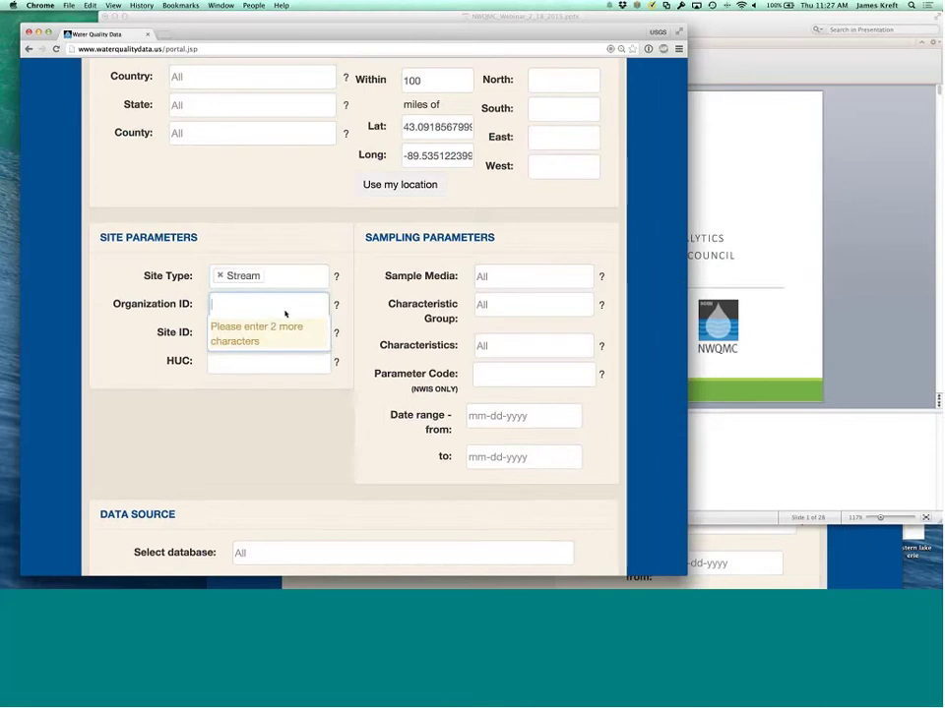
pyautogui.write('Wis')
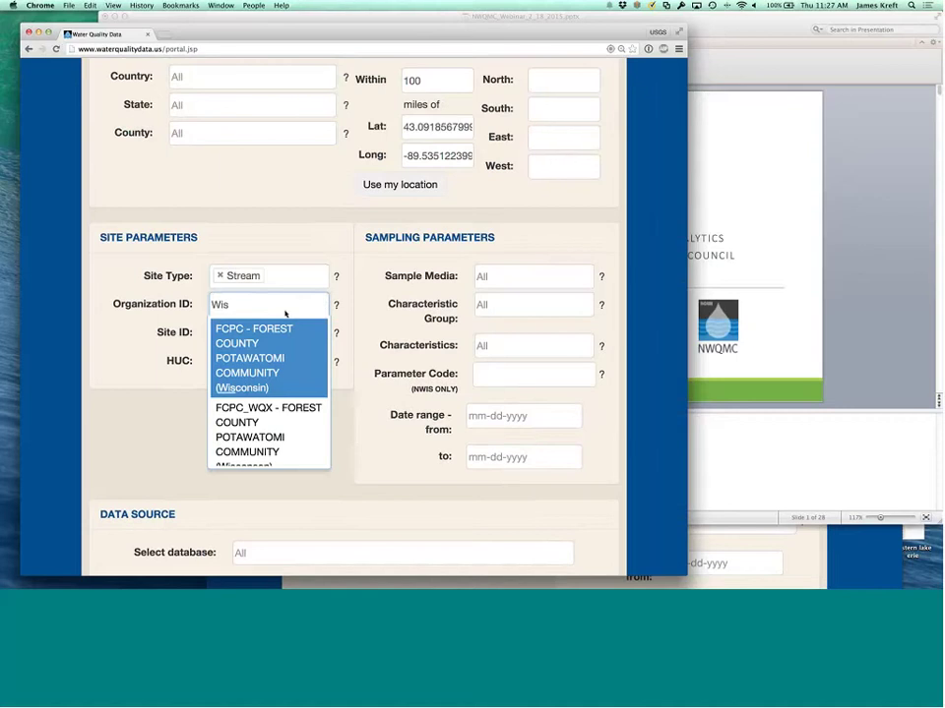
pyautogui.write('consin D')
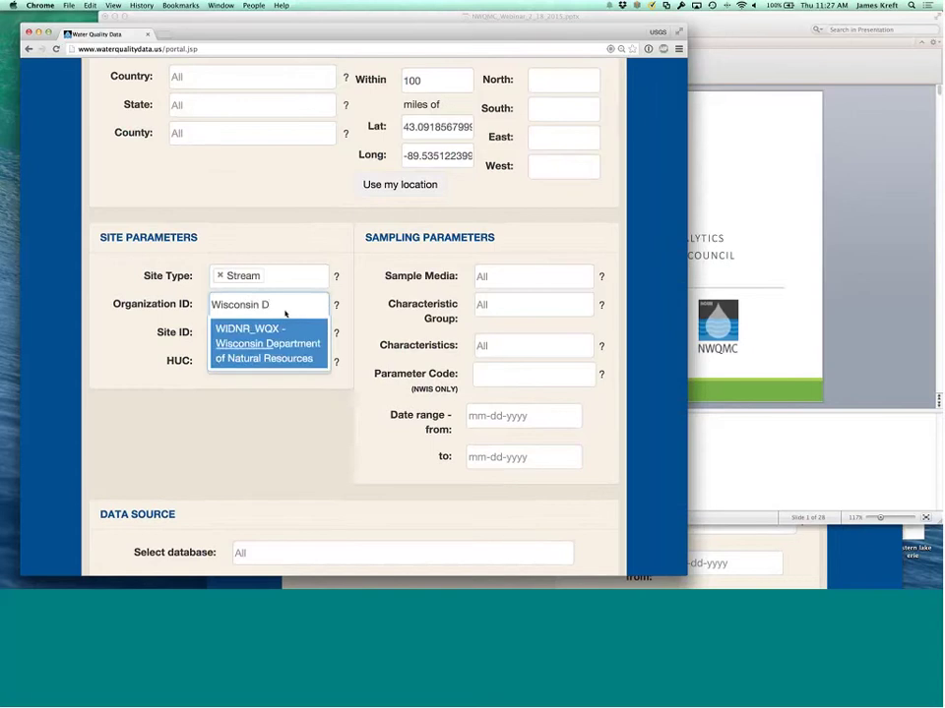
pyautogui.press('BackSpace')
pyautogui.press('BackSpace')
pyautogui.write('D')
pyautogui.click(292, 355)
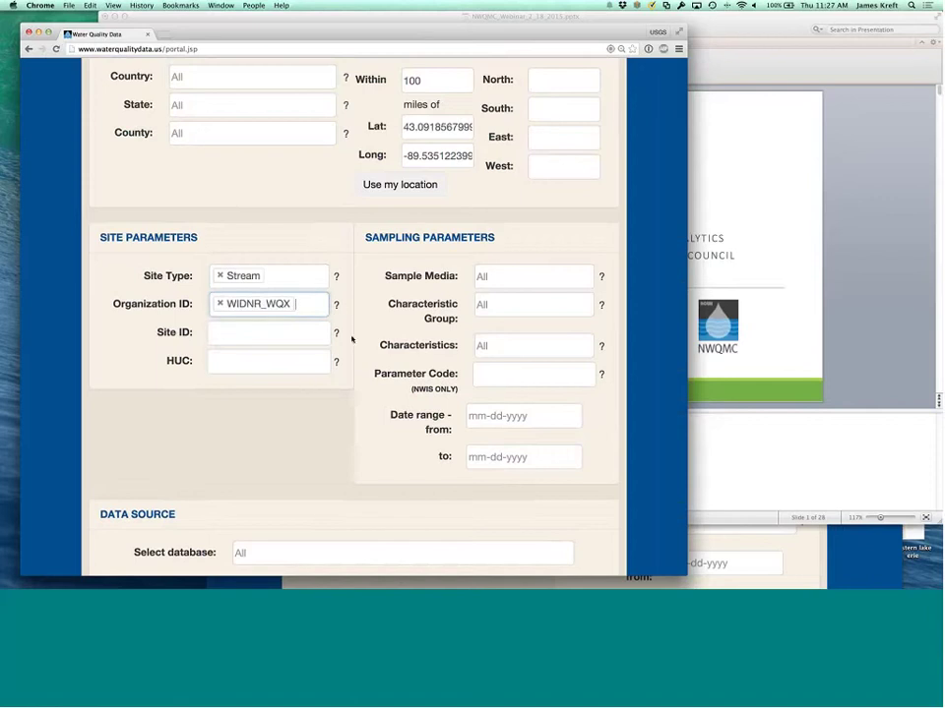
pyautogui.scroll(-1, 352, 337)
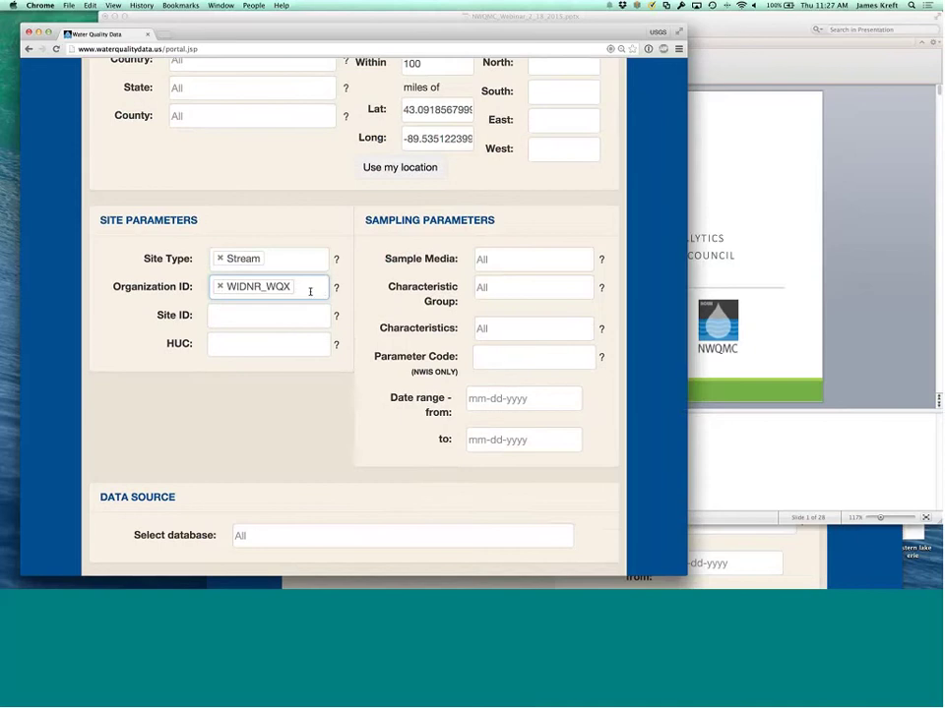
# - Try HUC values 04 and 06* in the HUC filter, then leave it blank
pyautogui.click(272, 319)
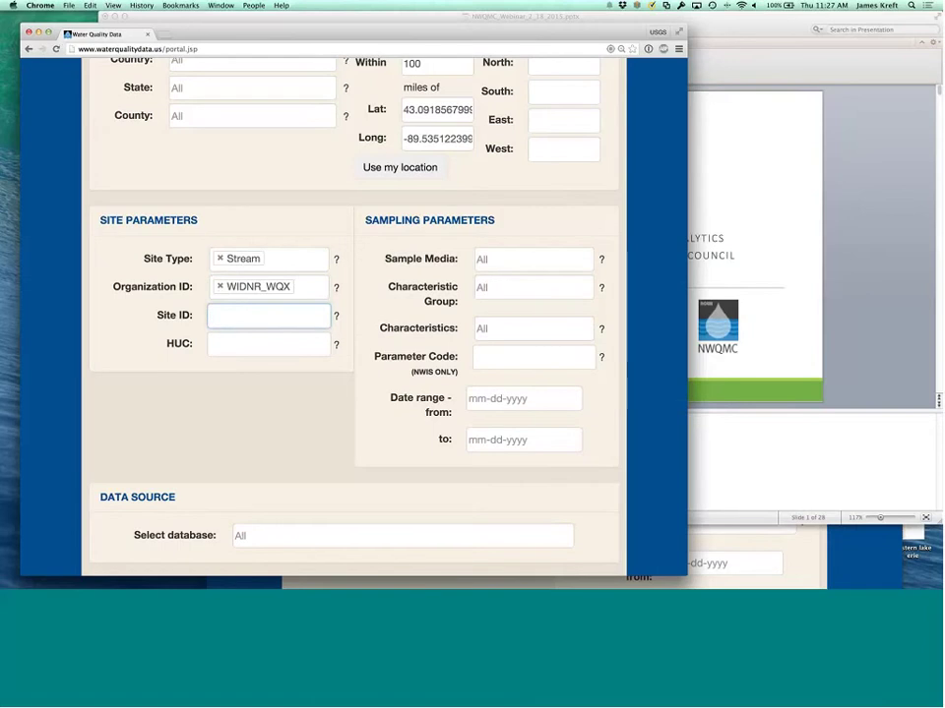
pyautogui.click(276, 346)
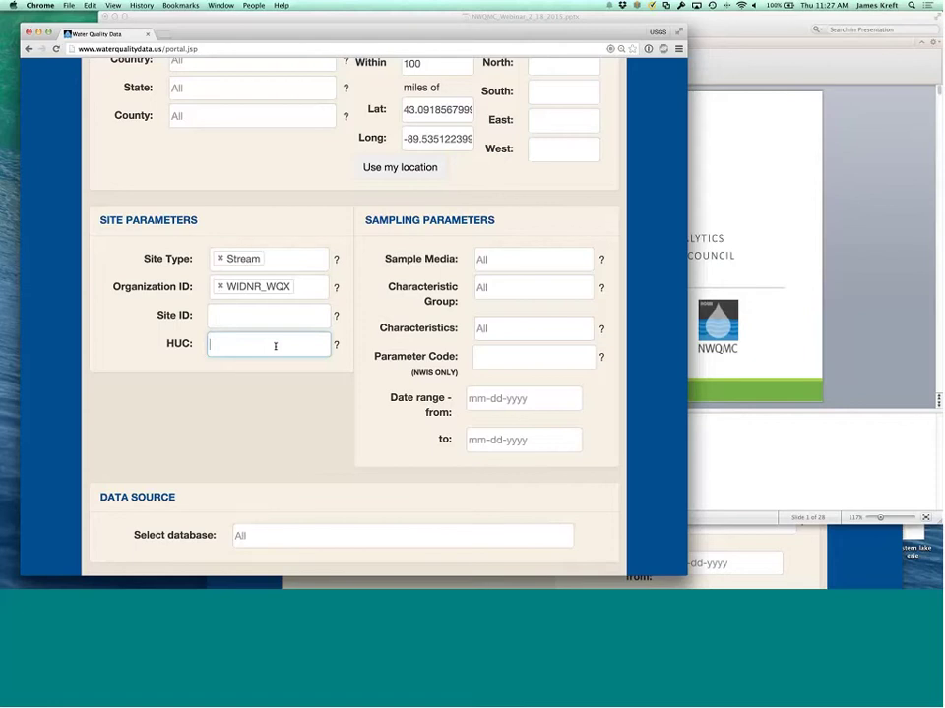
pyautogui.write('04')
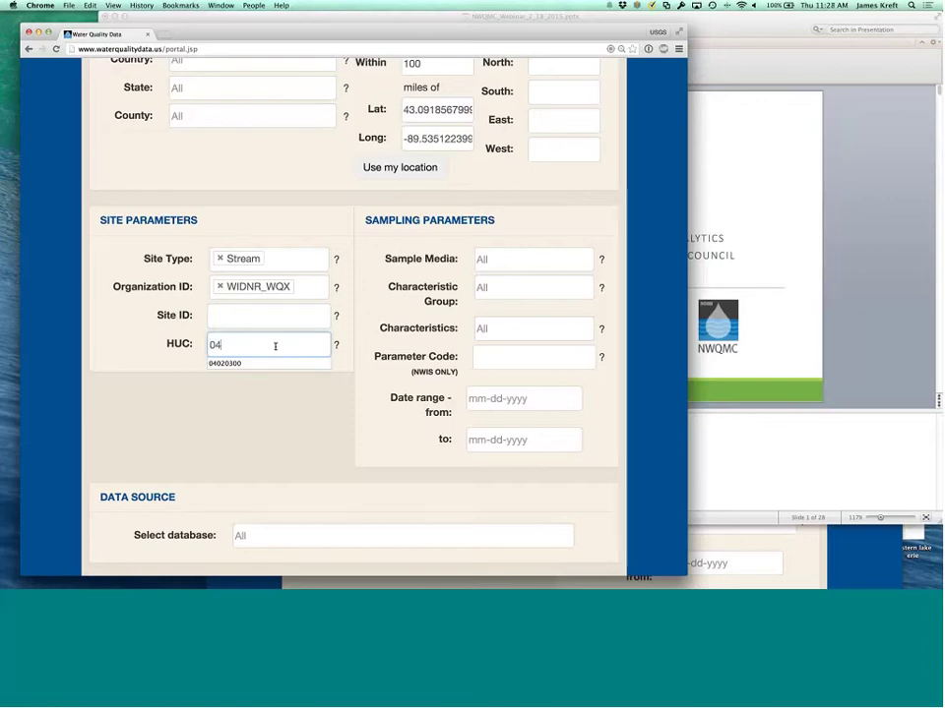
pyautogui.write('06*')
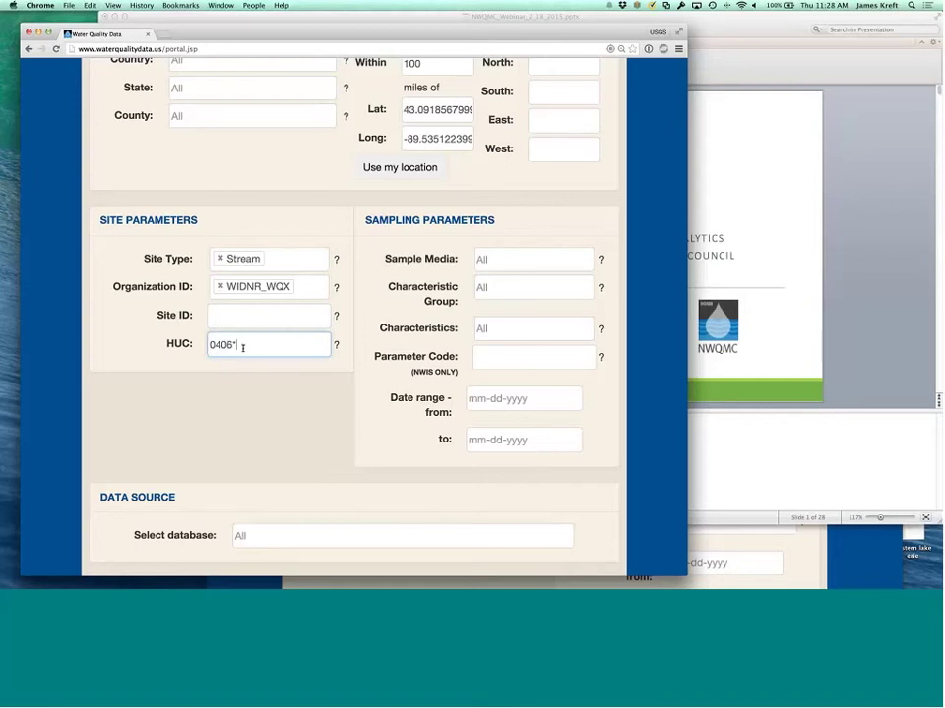
pyautogui.press('BackSpace')
pyautogui.press('BackSpace')
pyautogui.press('BackSpace')
pyautogui.press('BackSpace')
pyautogui.press('BackSpace')
pyautogui.click(242, 348)
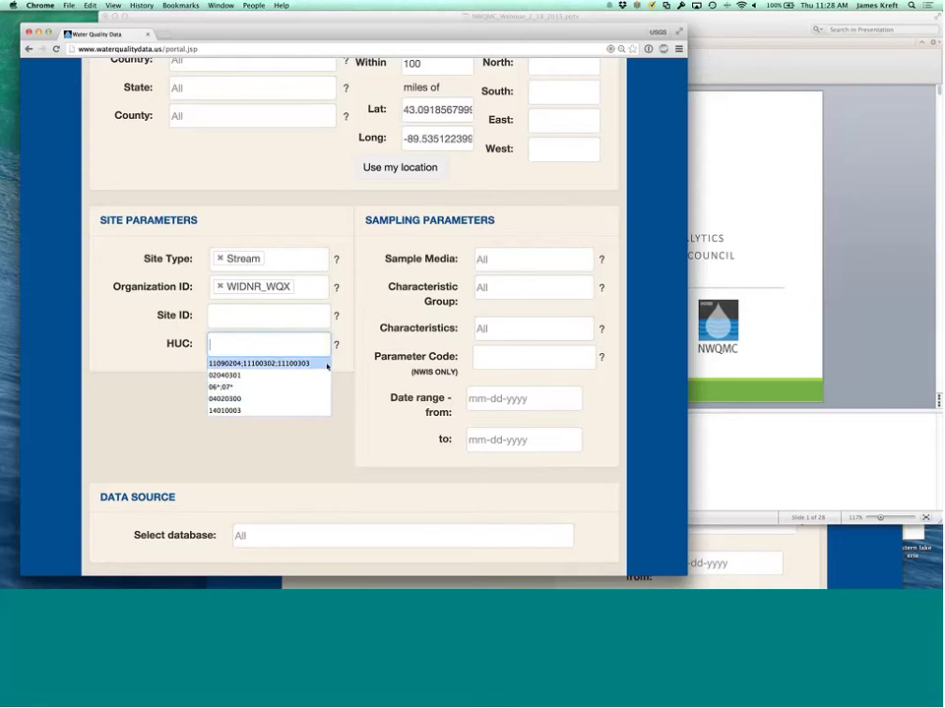
pyautogui.click(363, 347)
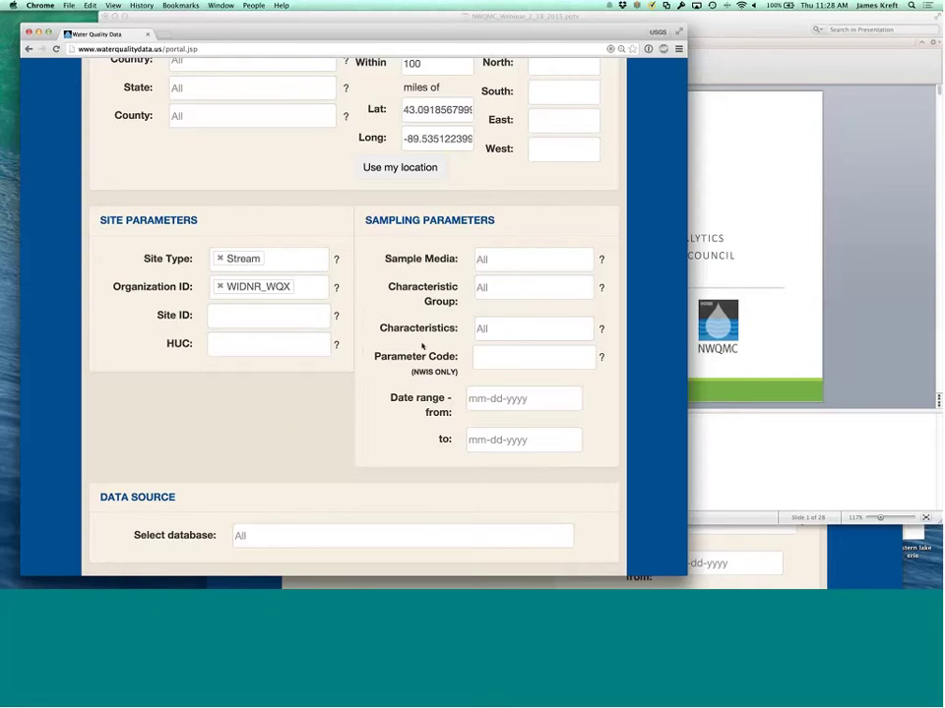
# - Pick Water (all) for Sample Media, then remove it so Sample Media stays at All
pyautogui.click(503, 258)
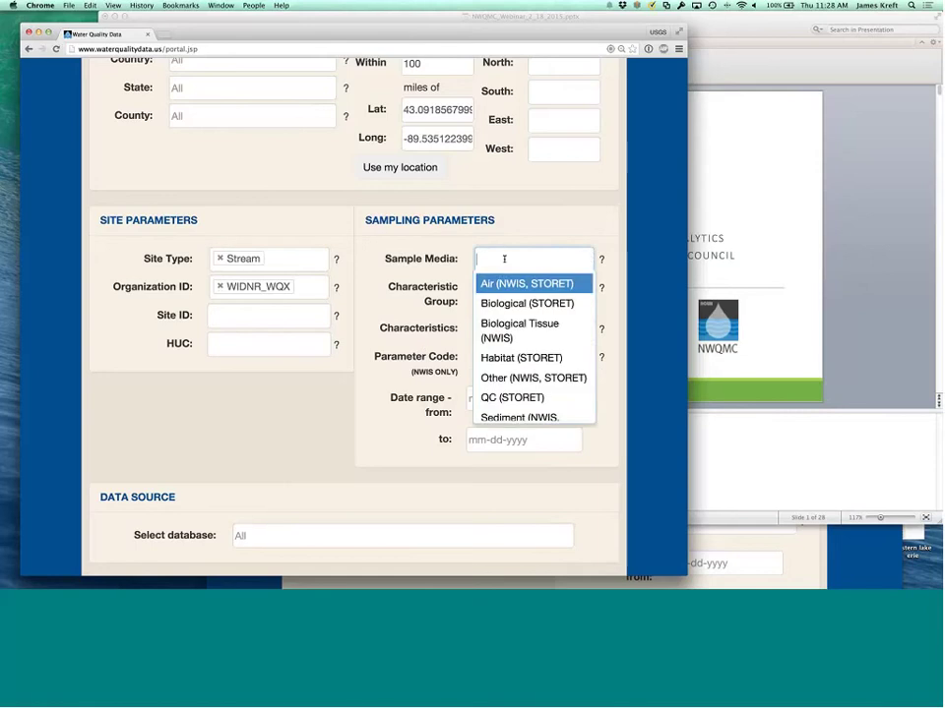
pyautogui.write('Wa')
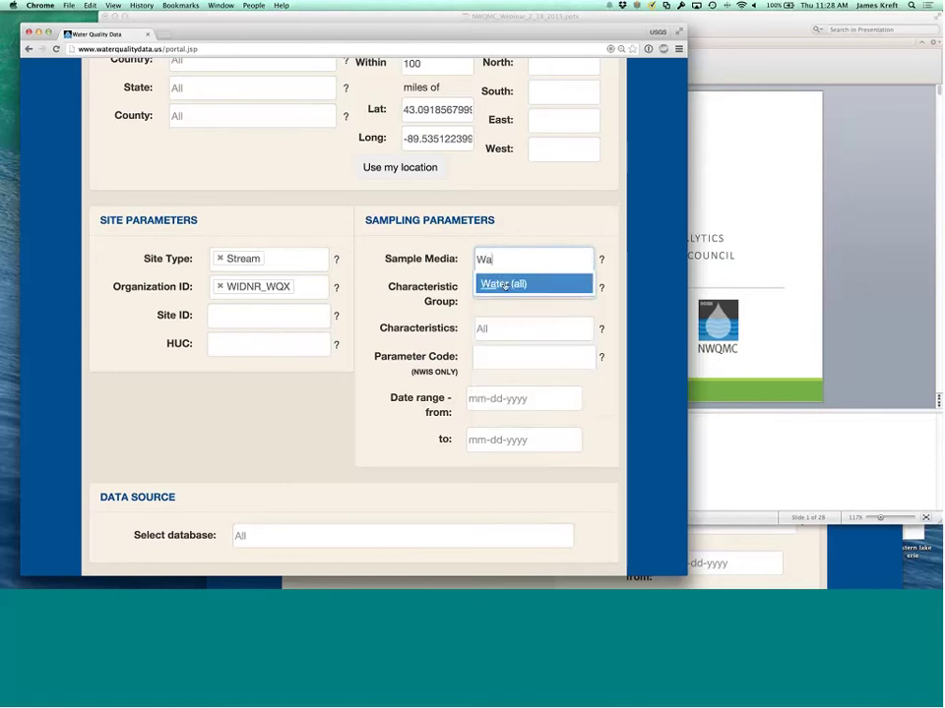
pyautogui.click(514, 285)
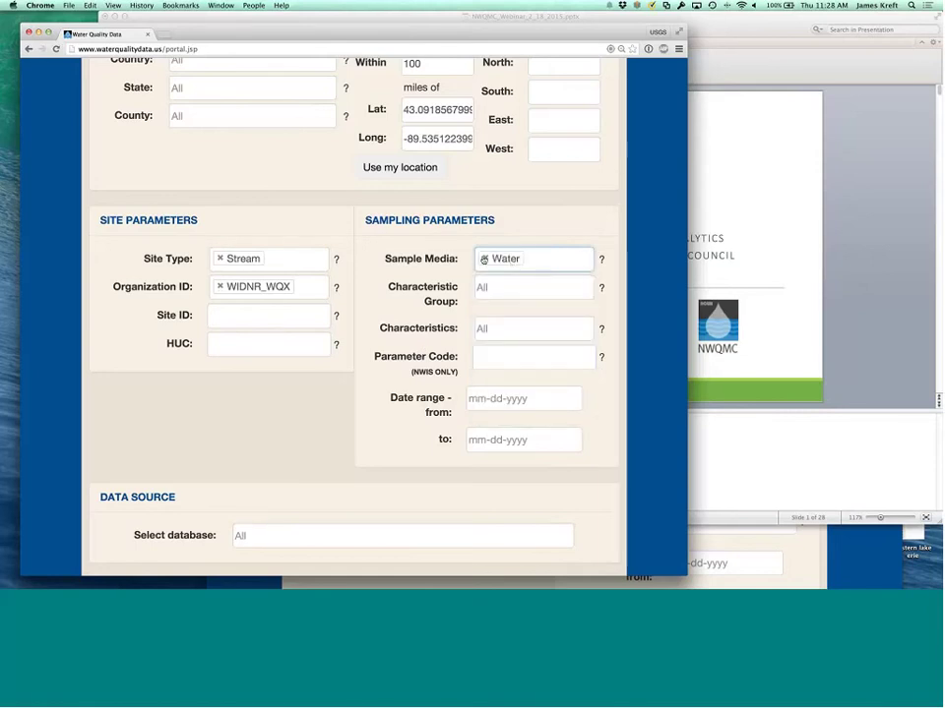
pyautogui.click(483, 259)
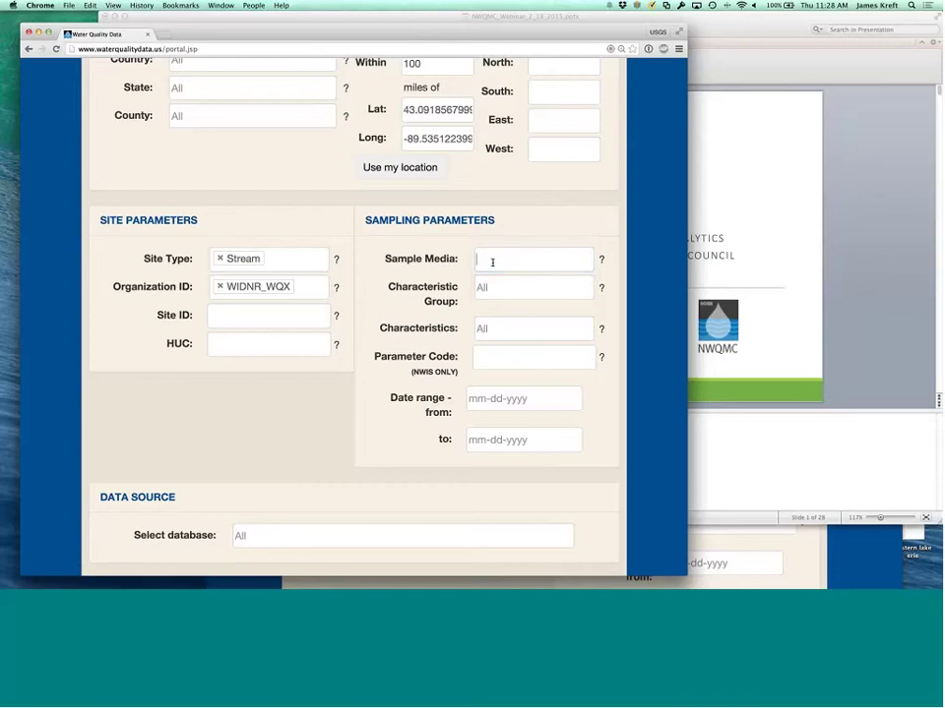
pyautogui.click(492, 260)
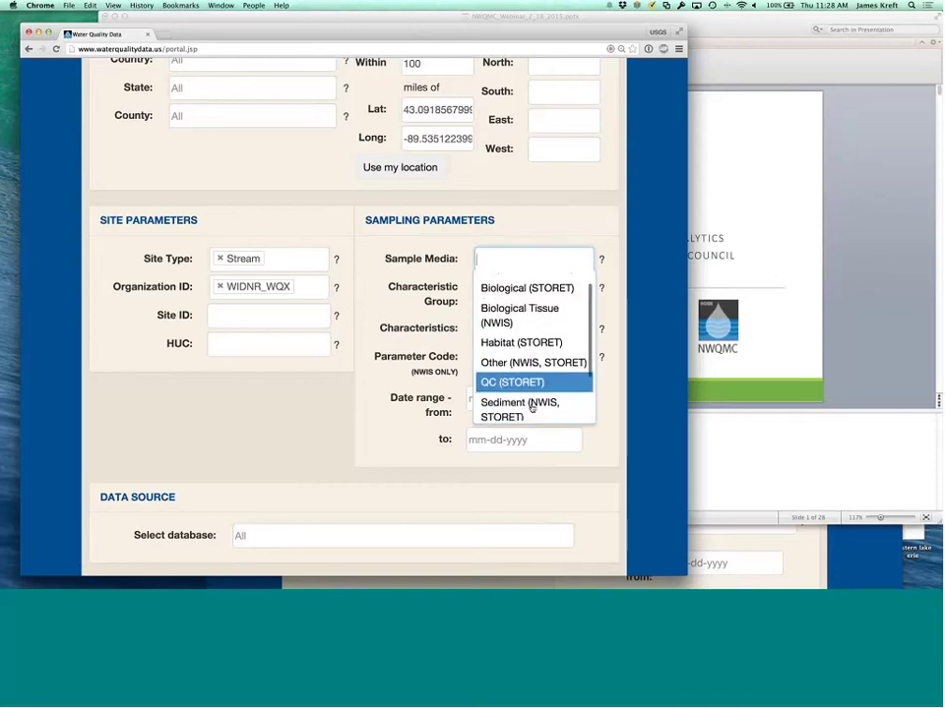
pyautogui.press('Escape')
# - Browse Characteristic Group options without choosing, then type 'Nitrat' into Characteristics
pyautogui.click(501, 284)
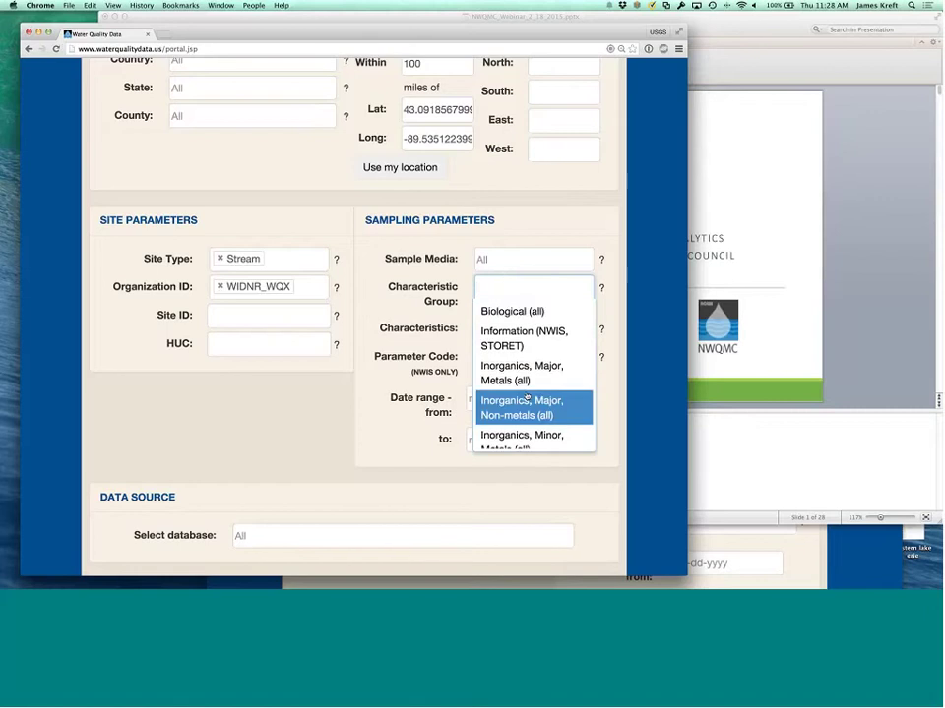
pyautogui.scroll(-5, 526, 396)
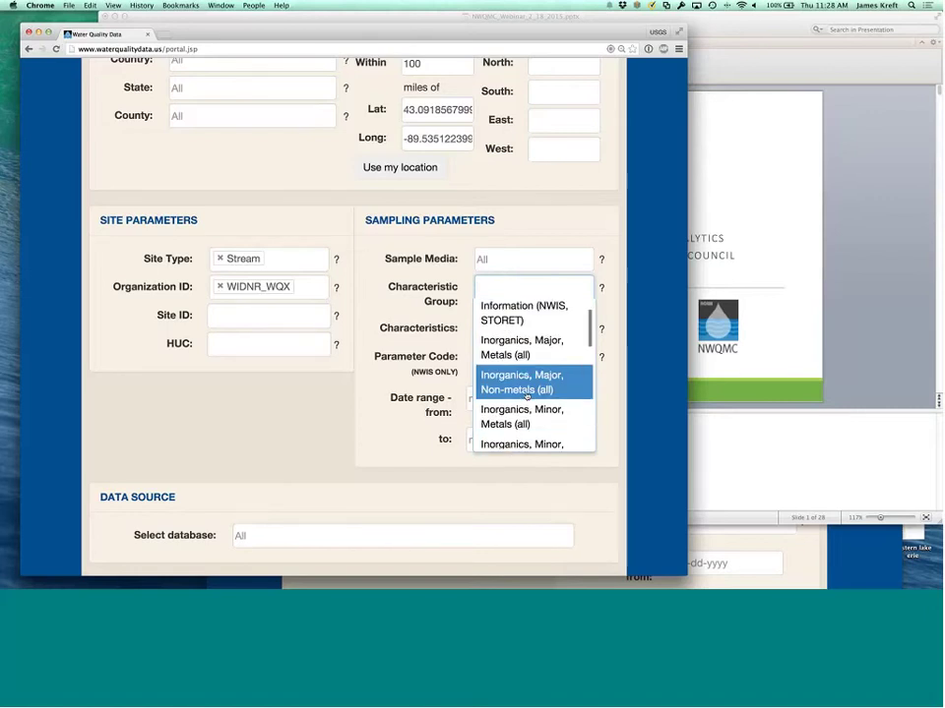
pyautogui.scroll(1, 526, 396)
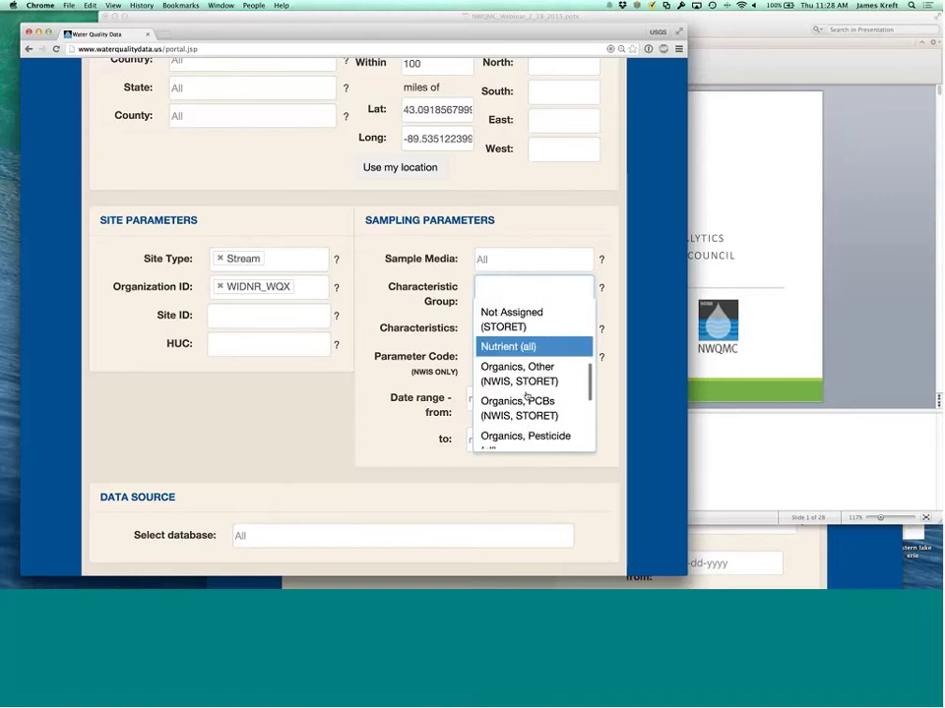
pyautogui.scroll(-1, 527, 397)
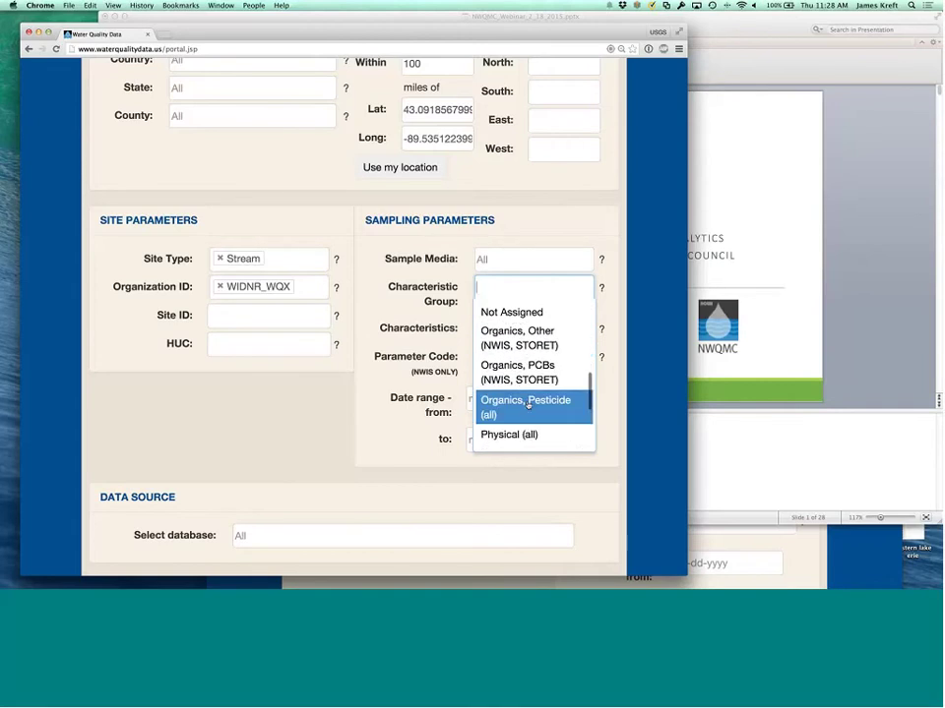
pyautogui.scroll(-2, 528, 404)
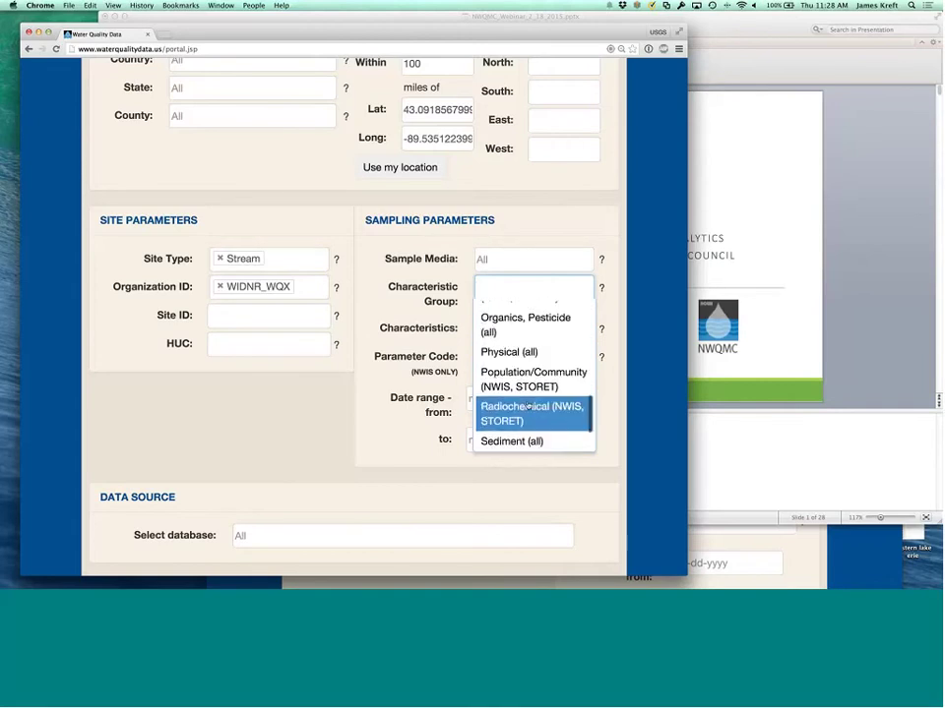
pyautogui.click(459, 315)
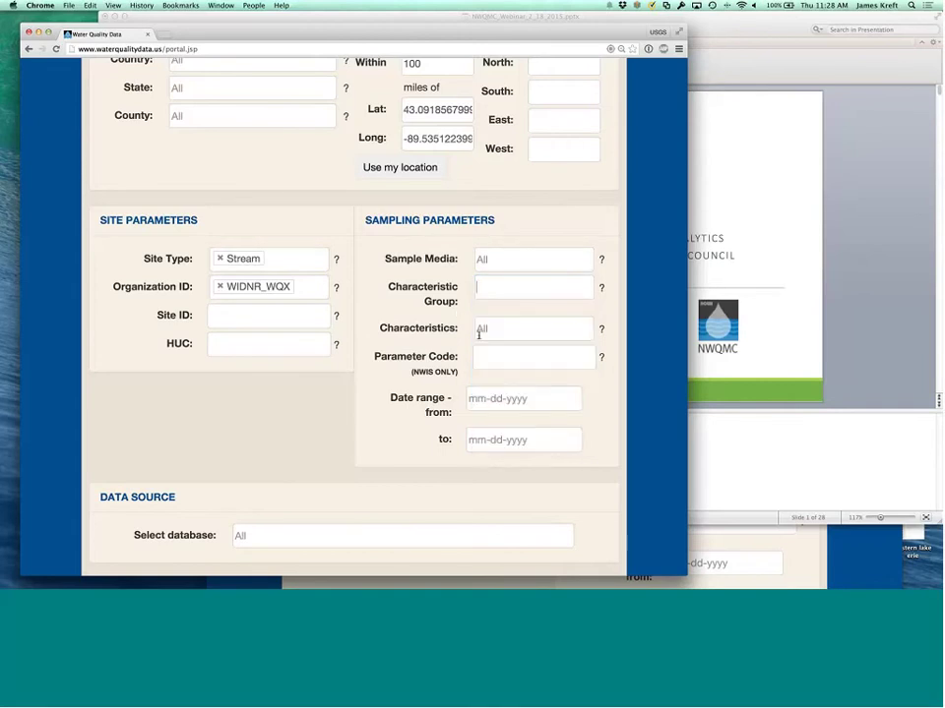
pyautogui.click(478, 332)
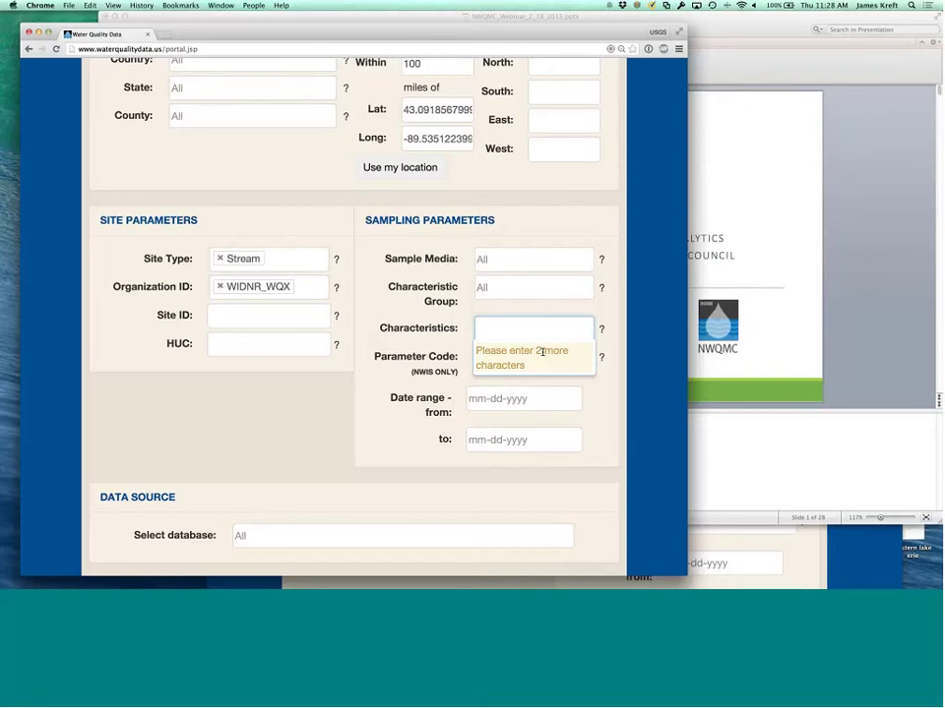
pyautogui.write('Nitrat')
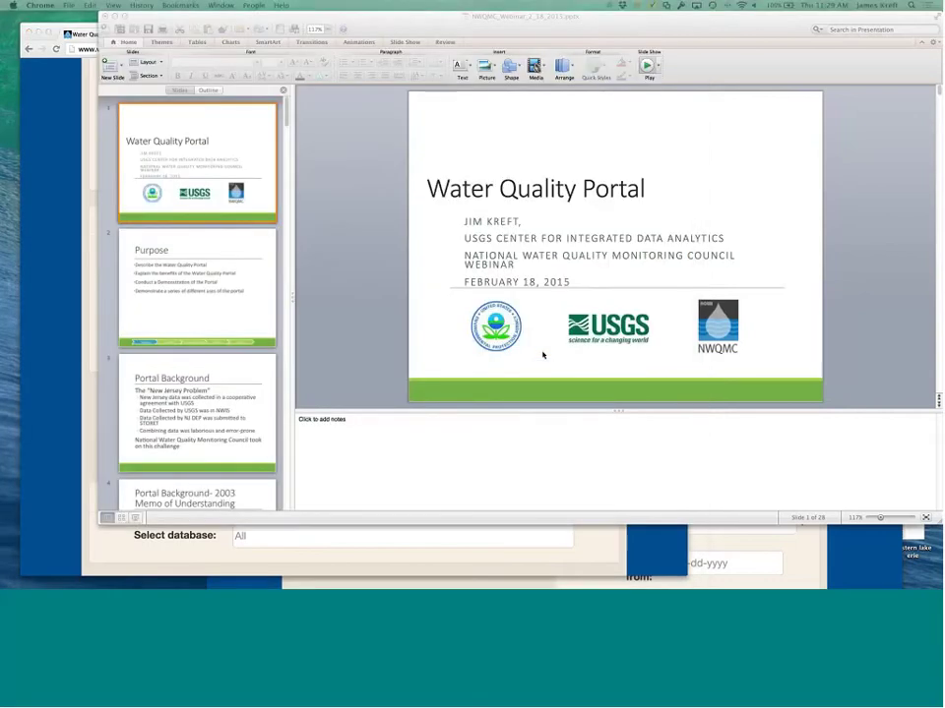
# - Present slide 13 (Water Quality Portal Demo) full screen, then end the slideshow and return to Chrome
pyautogui.press('super+shift+Return')
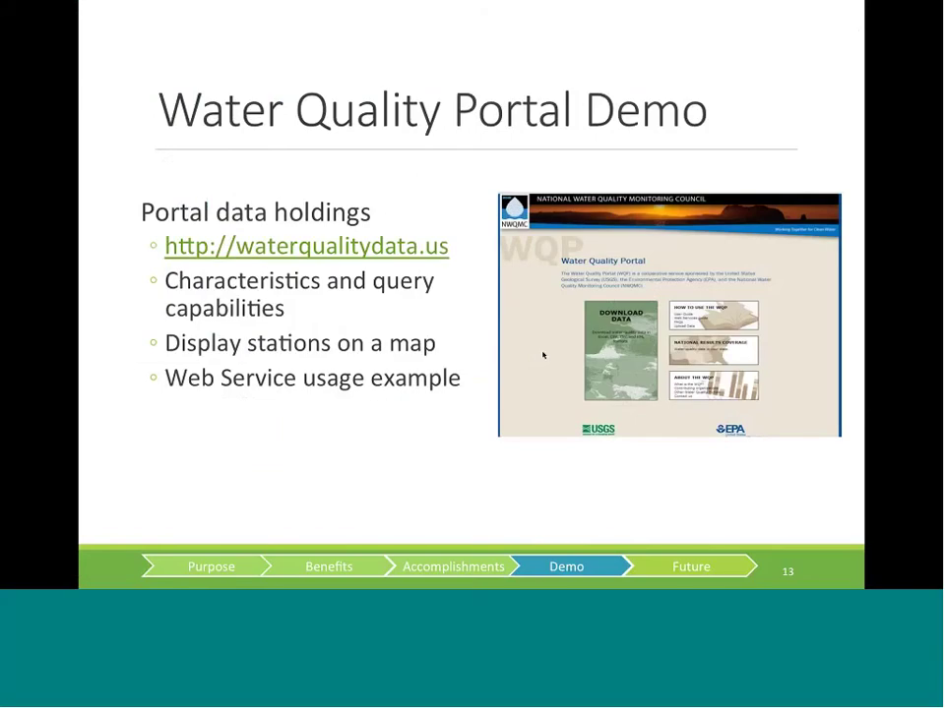
pyautogui.press('Escape')
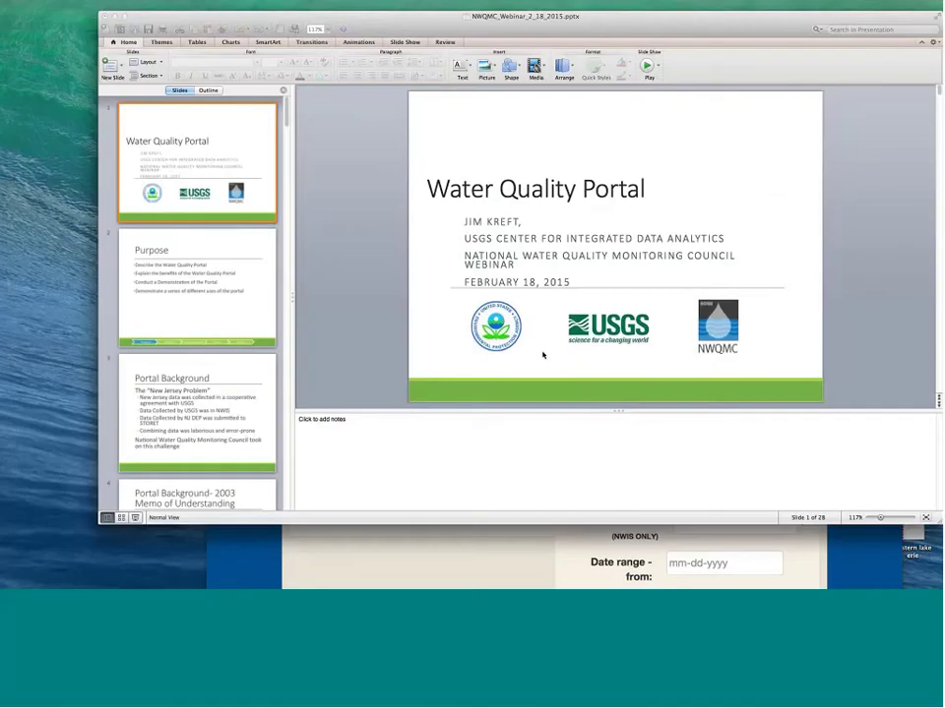
pyautogui.press('super+Tab')
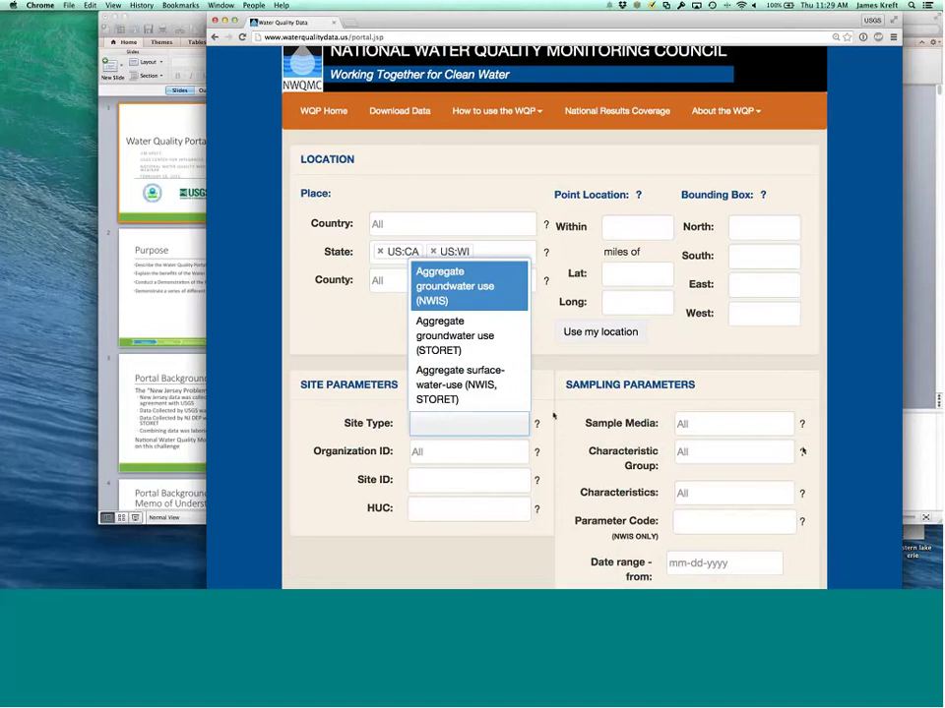
# - Type 'Nitrate' in Characteristics to list matches like Nitrate-N, Nitrate as N and Nitrate as NO3
pyautogui.click(551, 422)
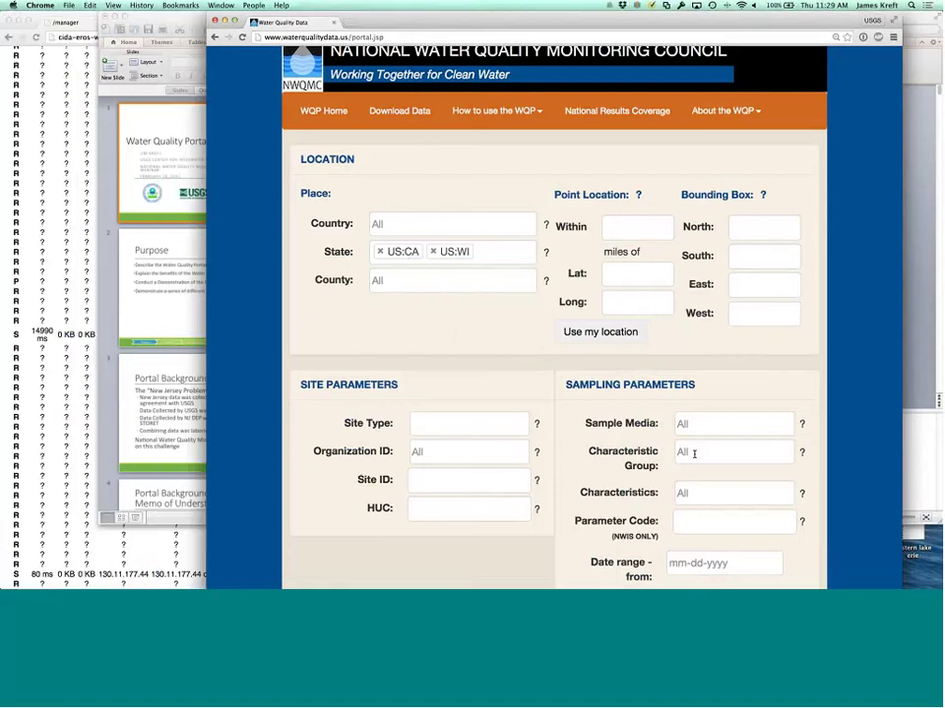
pyautogui.click(694, 455)
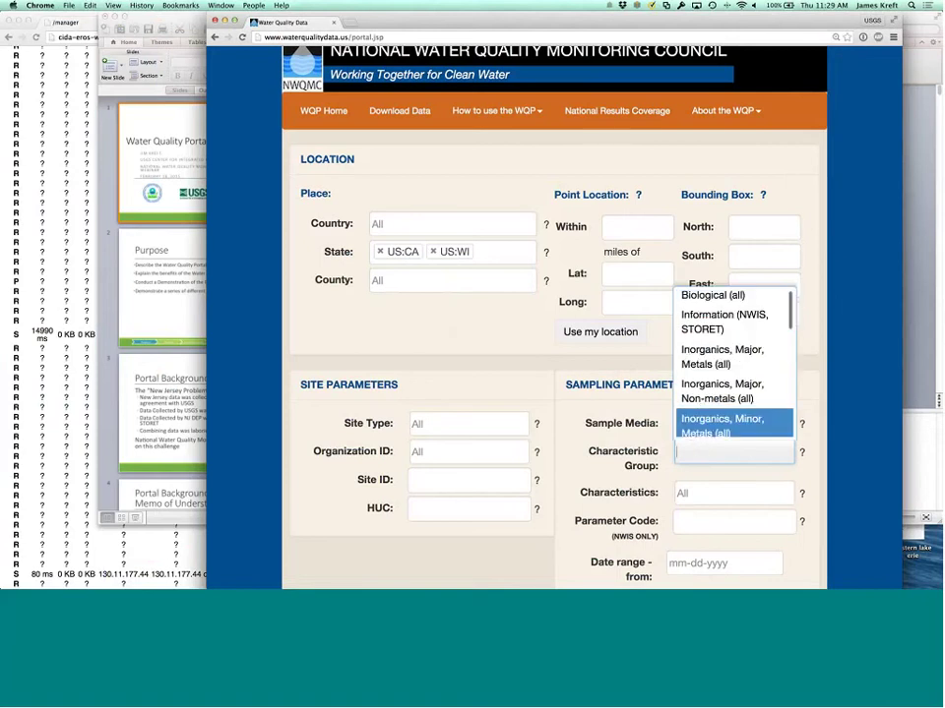
pyautogui.click(704, 494)
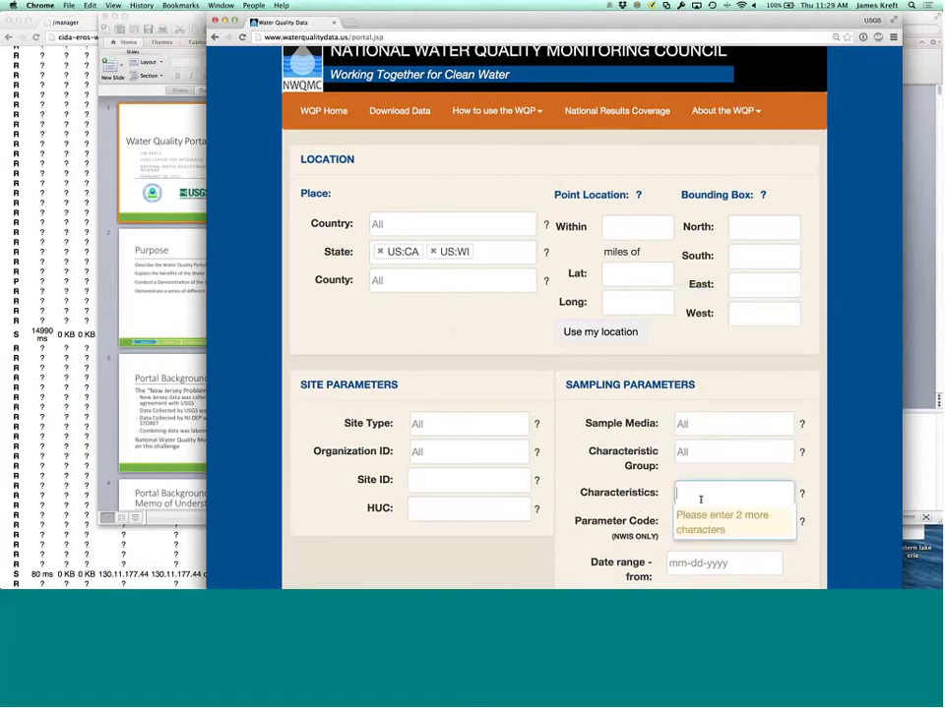
pyautogui.write('Nit')
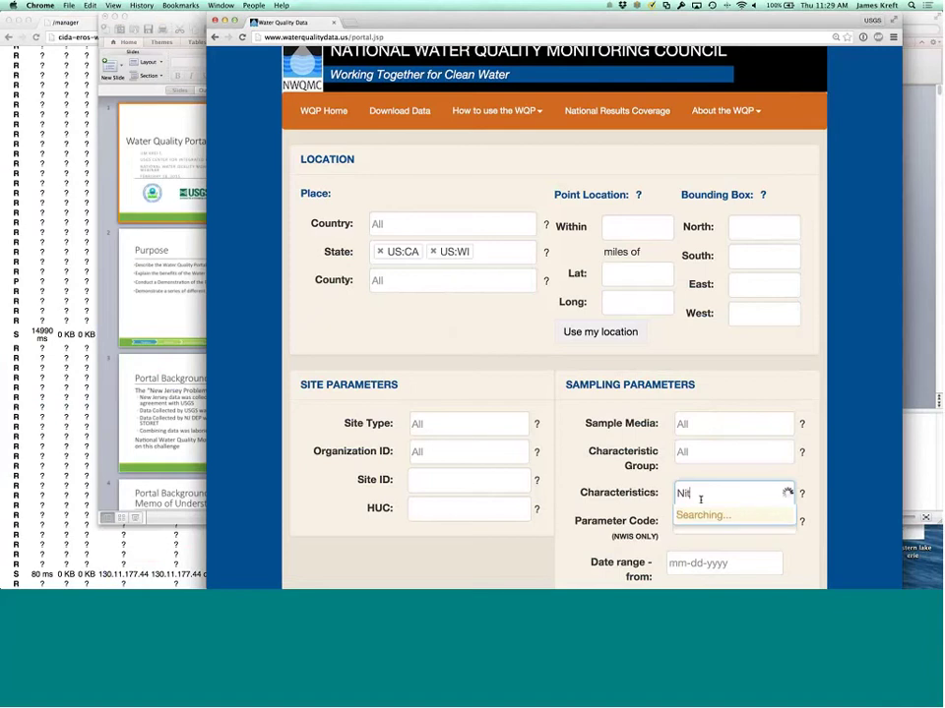
pyautogui.write('ra')
pyautogui.scroll(-4, 588, 460)
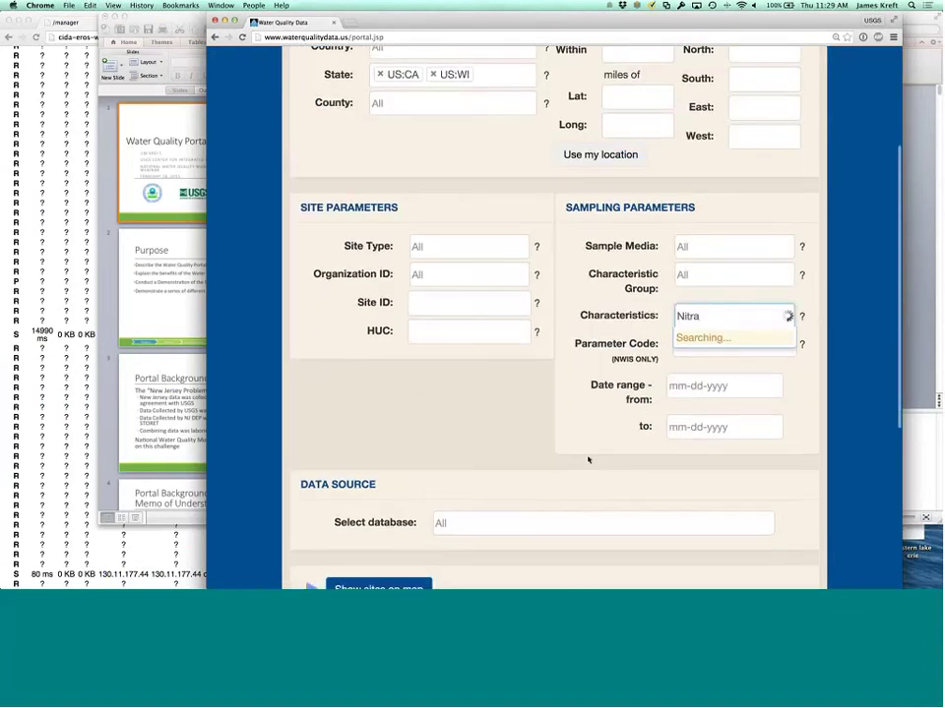
pyautogui.scroll(-1, 591, 443)
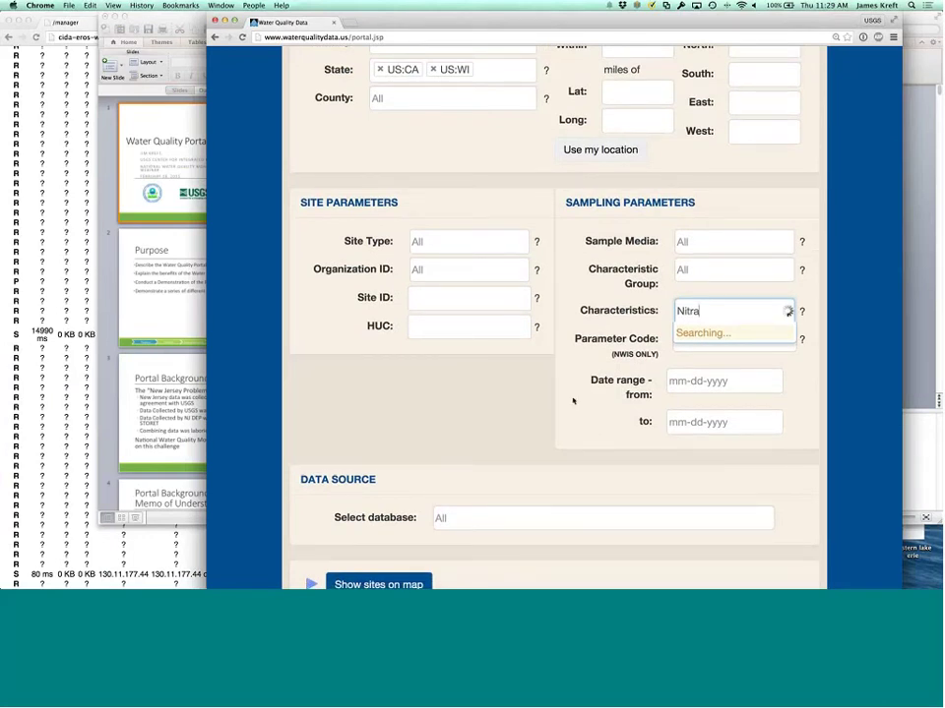
pyautogui.write('te')
pyautogui.press('super+minus')
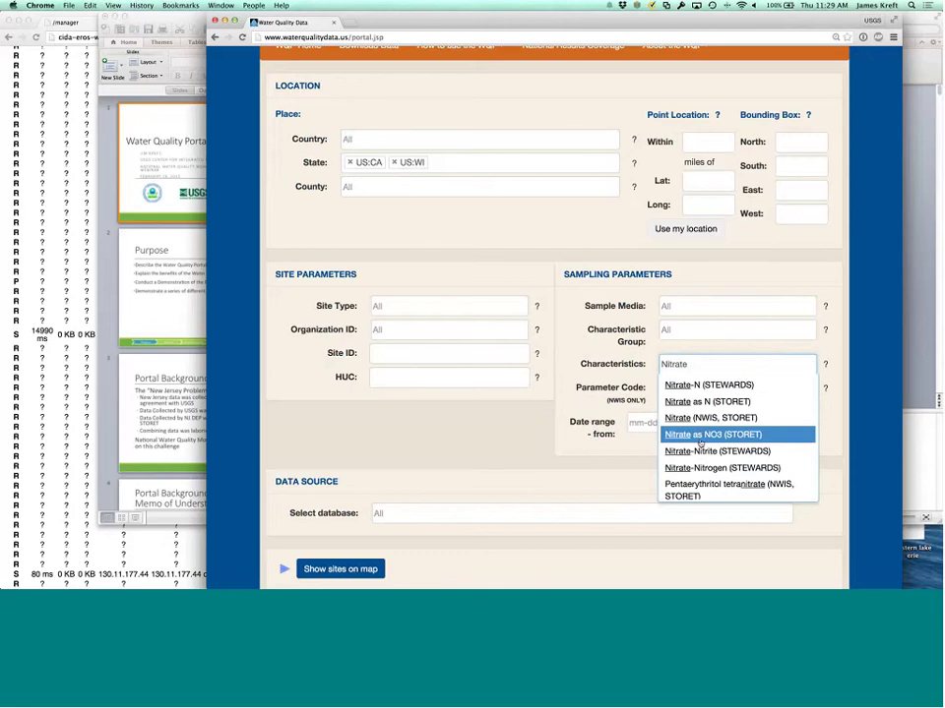
# - Scroll through the Nitrate characteristic suggestions without selecting any entry
pyautogui.press('super+plus')
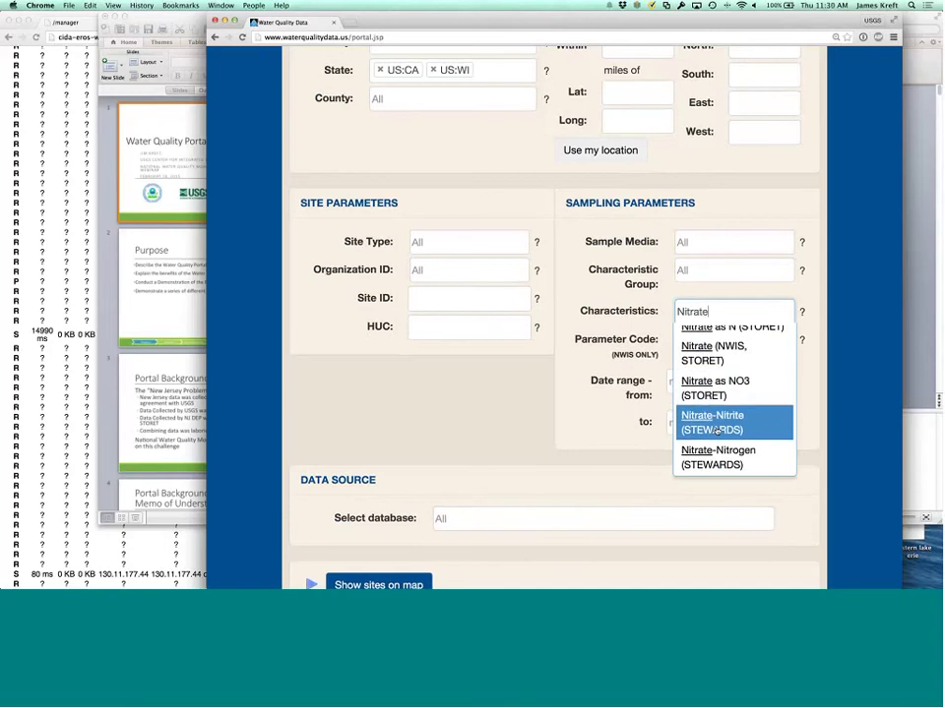
pyautogui.scroll(3, 716, 430)
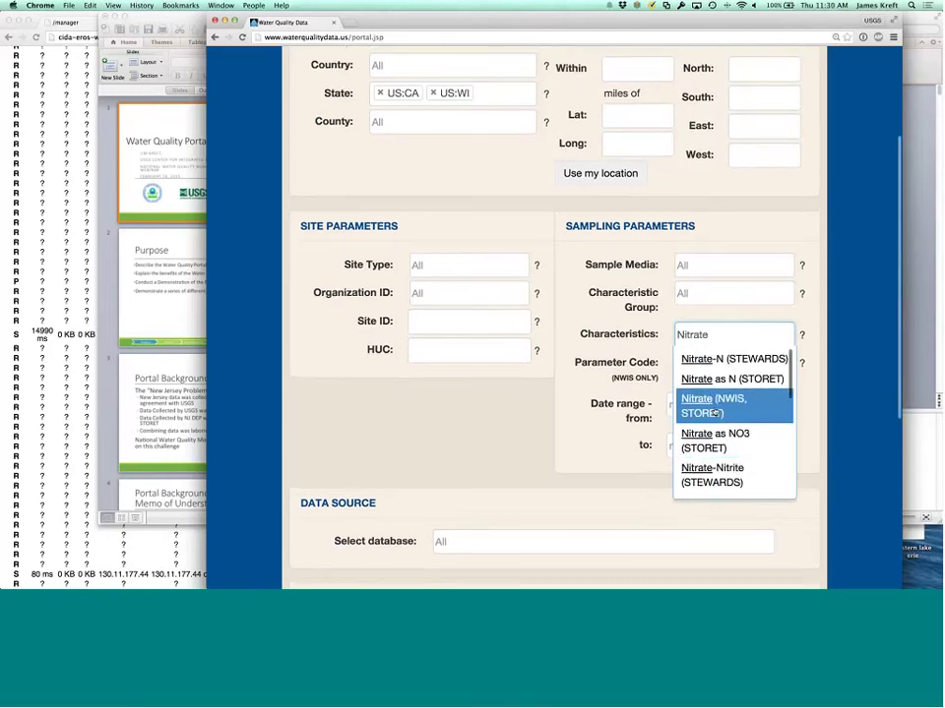
pyautogui.scroll(-1, 715, 413)
pyautogui.scroll(-5, 719, 443)
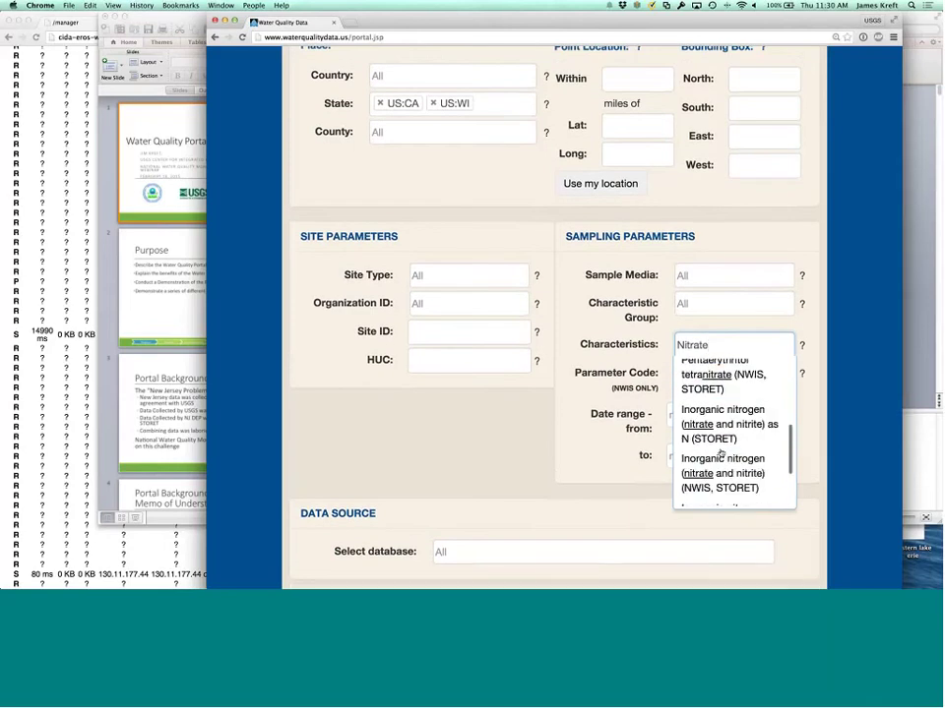
pyautogui.scroll(-1, 721, 453)
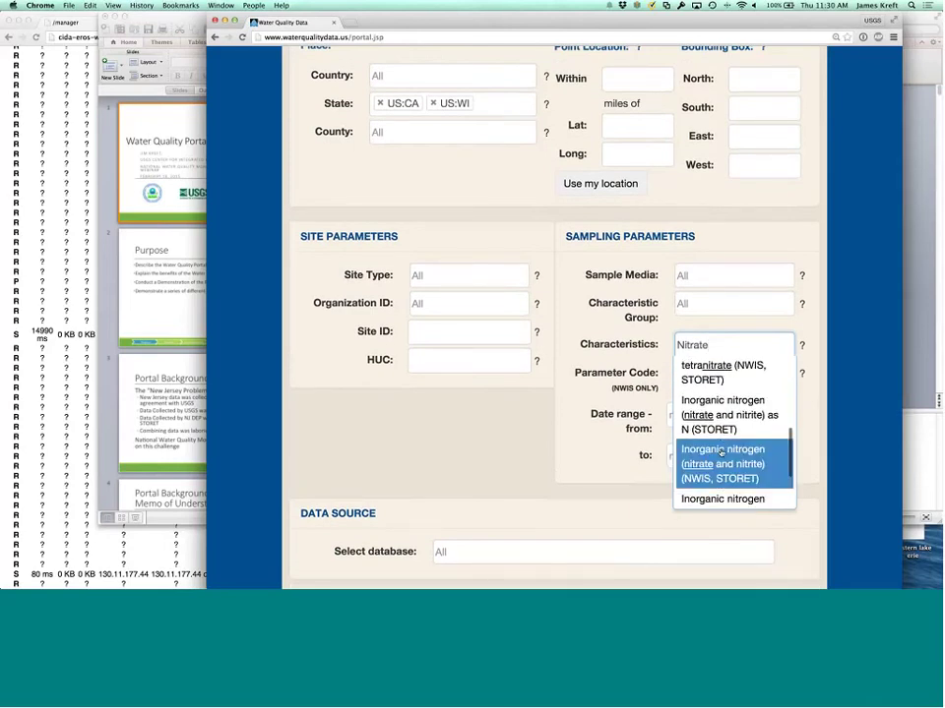
pyautogui.scroll(-3, 724, 462)
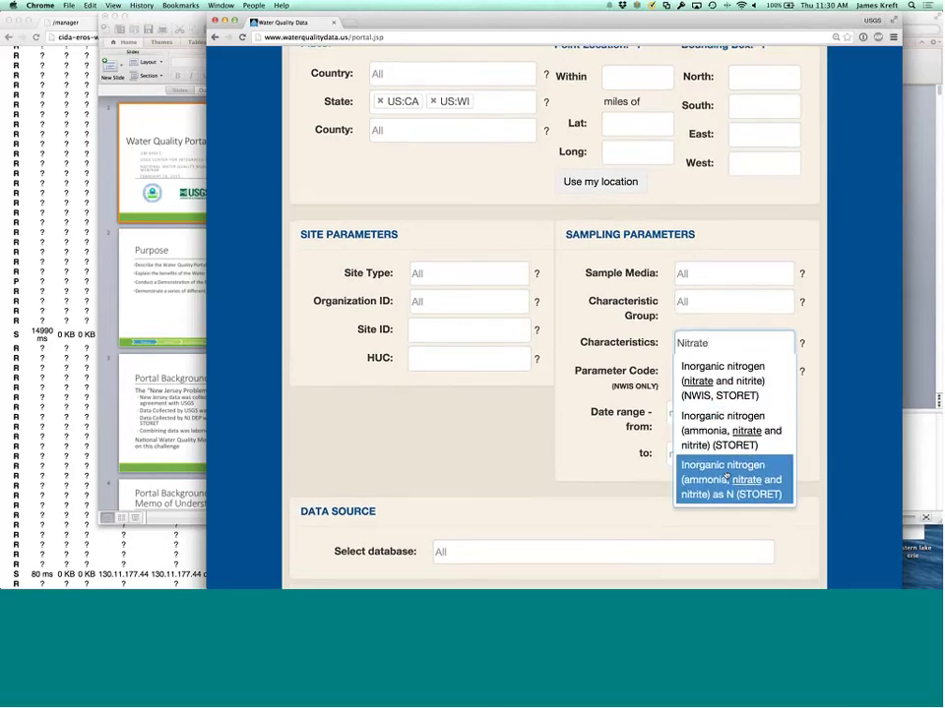
pyautogui.scroll(-1, 727, 477)
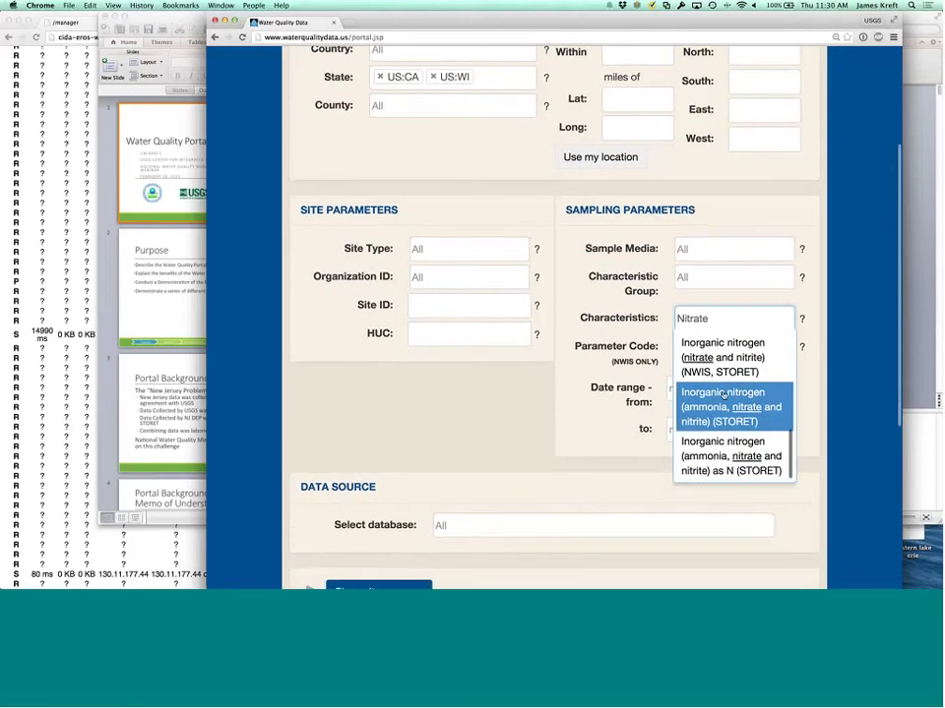
pyautogui.scroll(2, 723, 398)
pyautogui.scroll(5, 723, 396)
pyautogui.scroll(3, 747, 357)
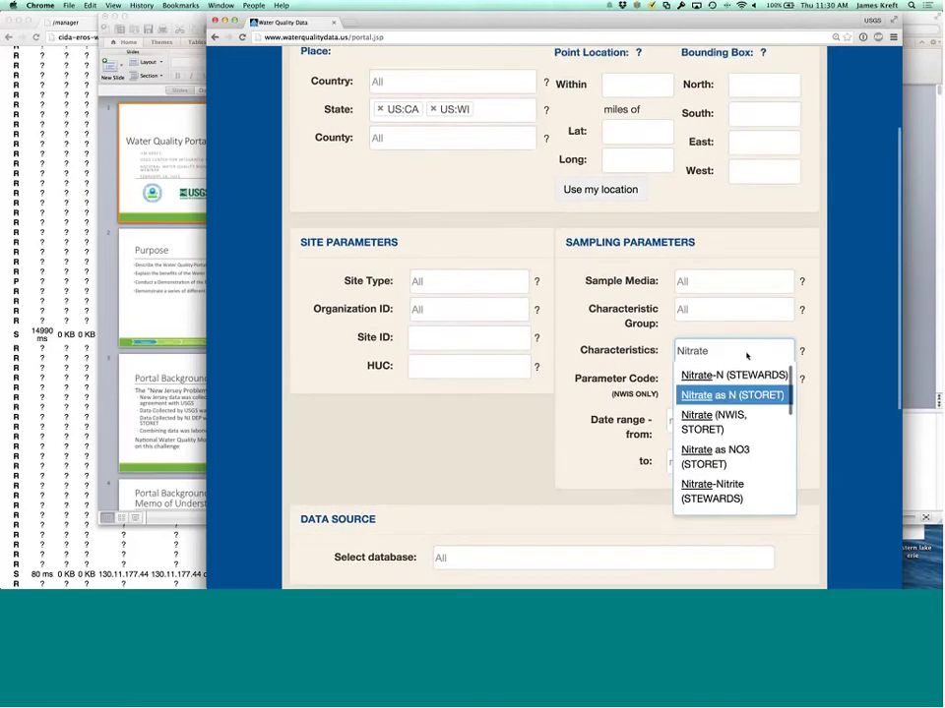
pyautogui.scroll(3, 747, 356)
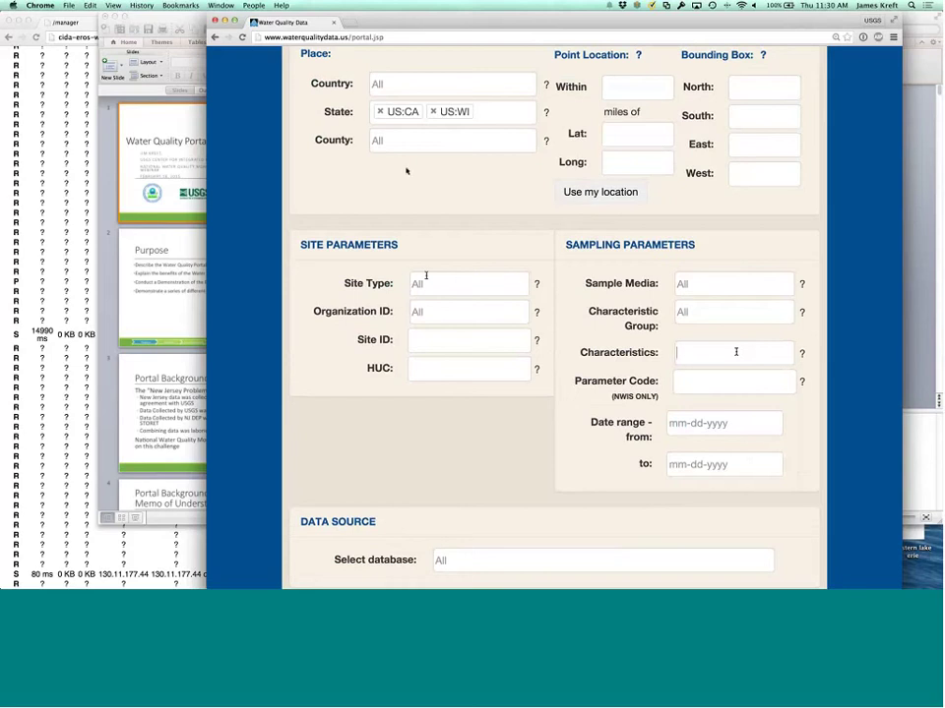
# - Remove US:CA so State is only US:WI, and set Site Type to Stream (all)
pyautogui.click(380, 111)
pyautogui.click(438, 283)
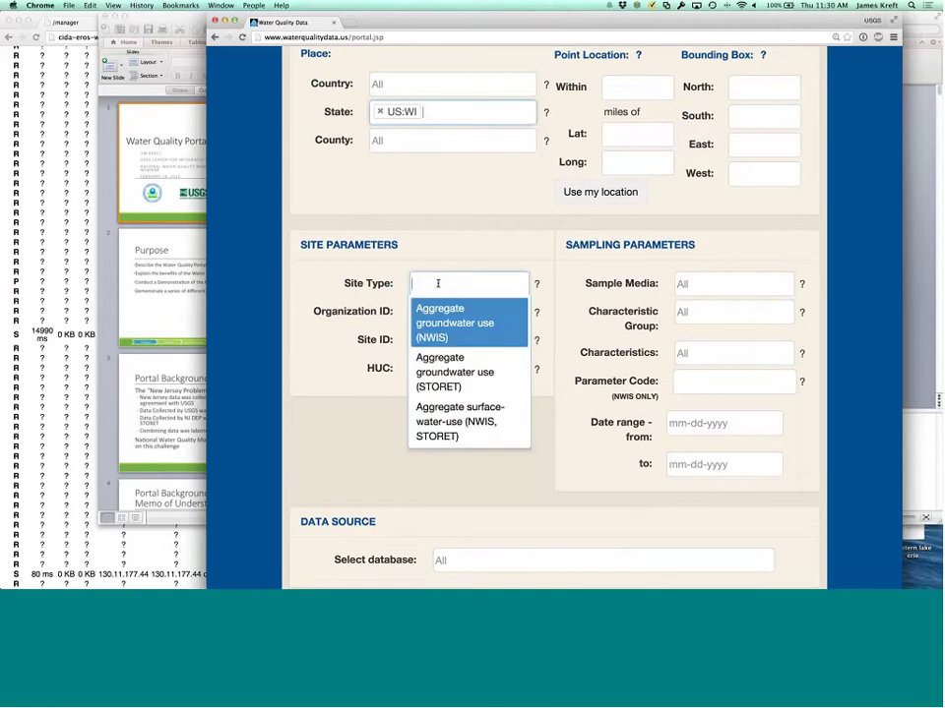
pyautogui.write('St')
pyautogui.press('Down')
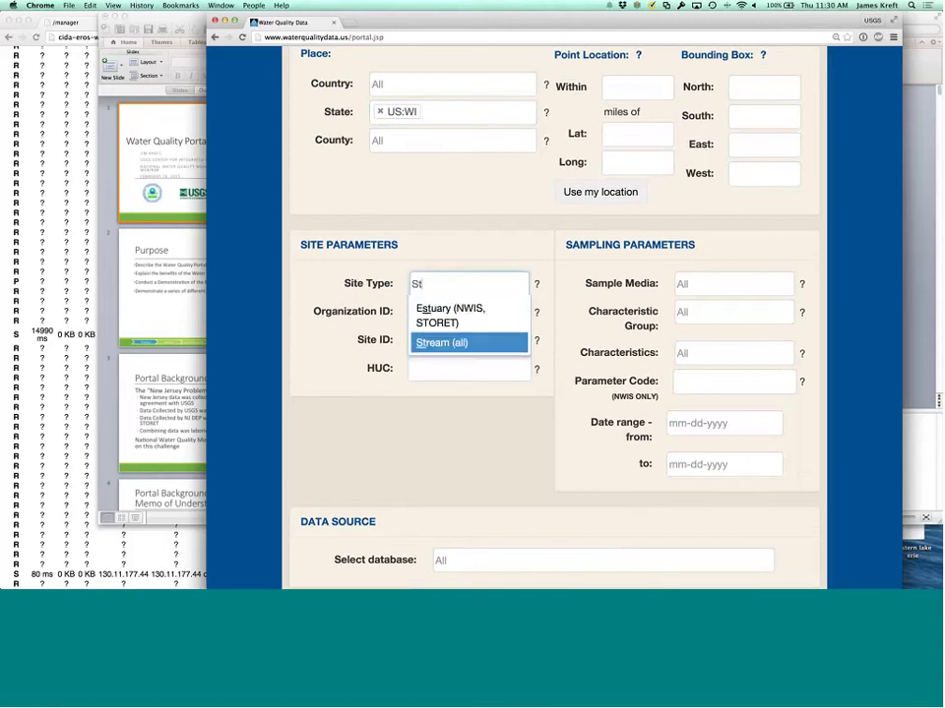
pyautogui.press('Return')
pyautogui.scroll(-3, 481, 484)
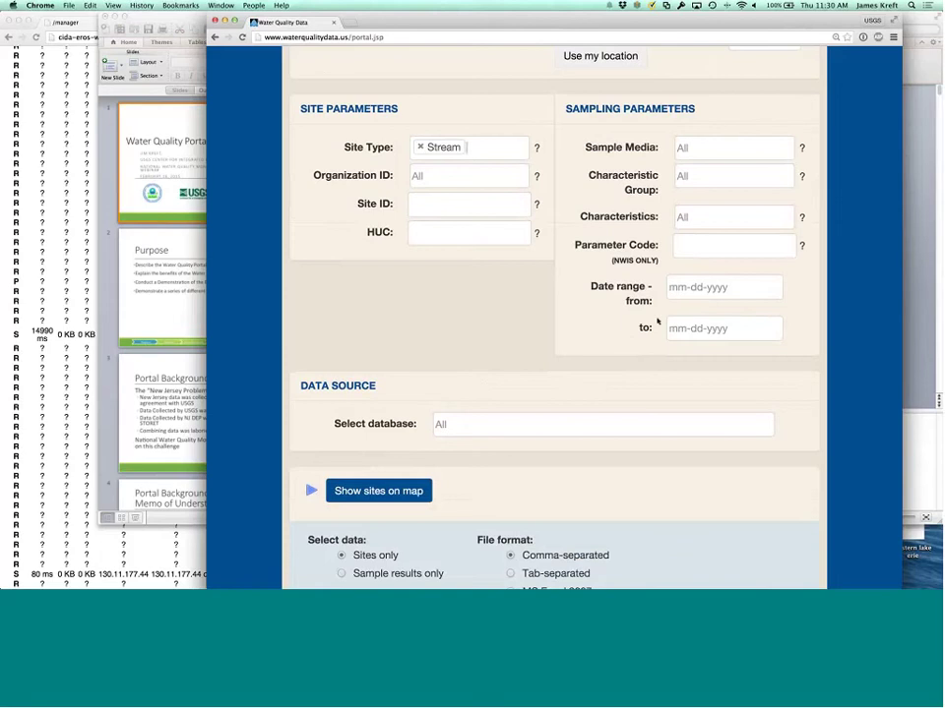
pyautogui.scroll(-1, 525, 390)
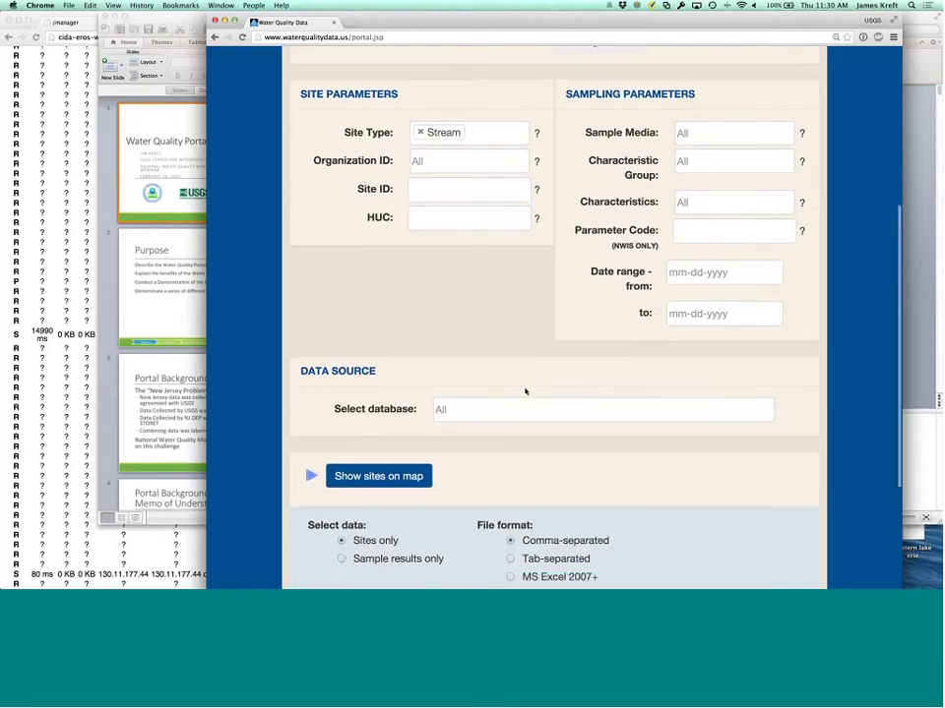
pyautogui.scroll(-2, 524, 388)
pyautogui.click(483, 346)
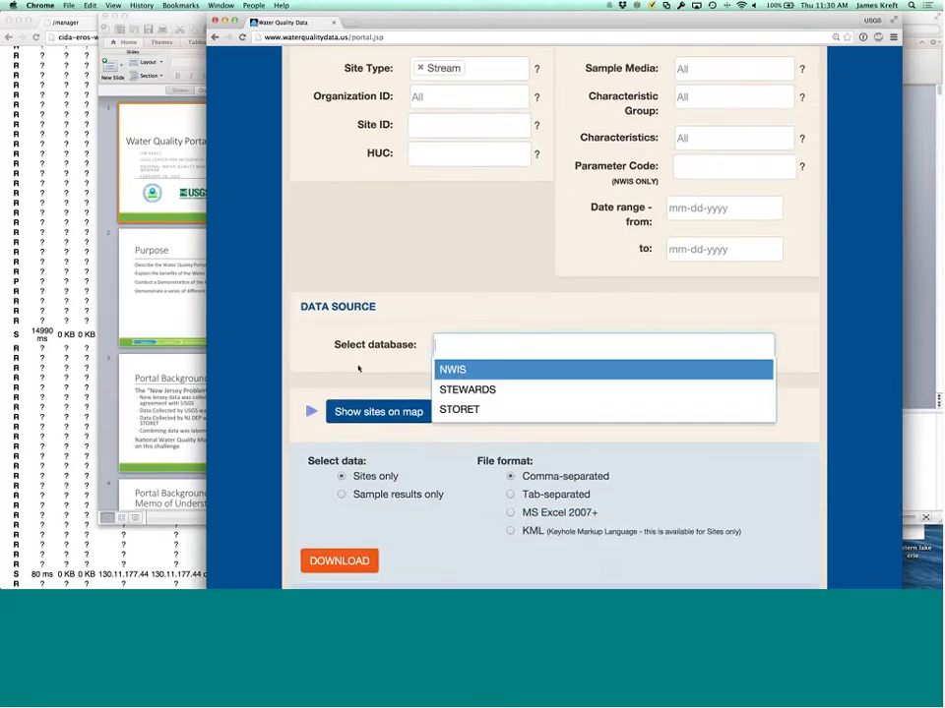
pyautogui.press('Escape')
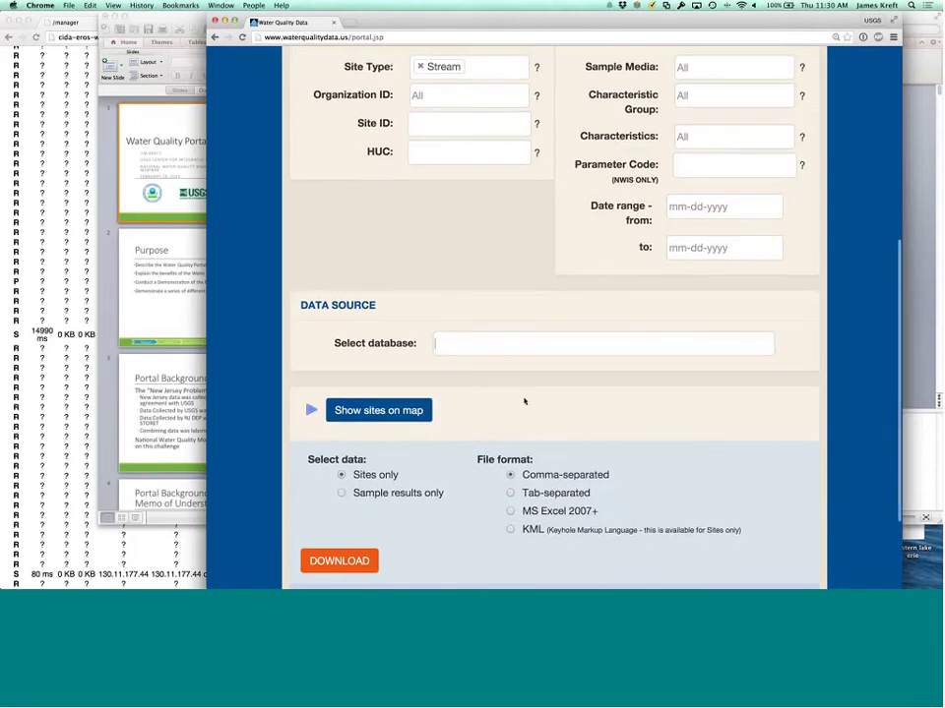
pyautogui.scroll(-2, 563, 343)
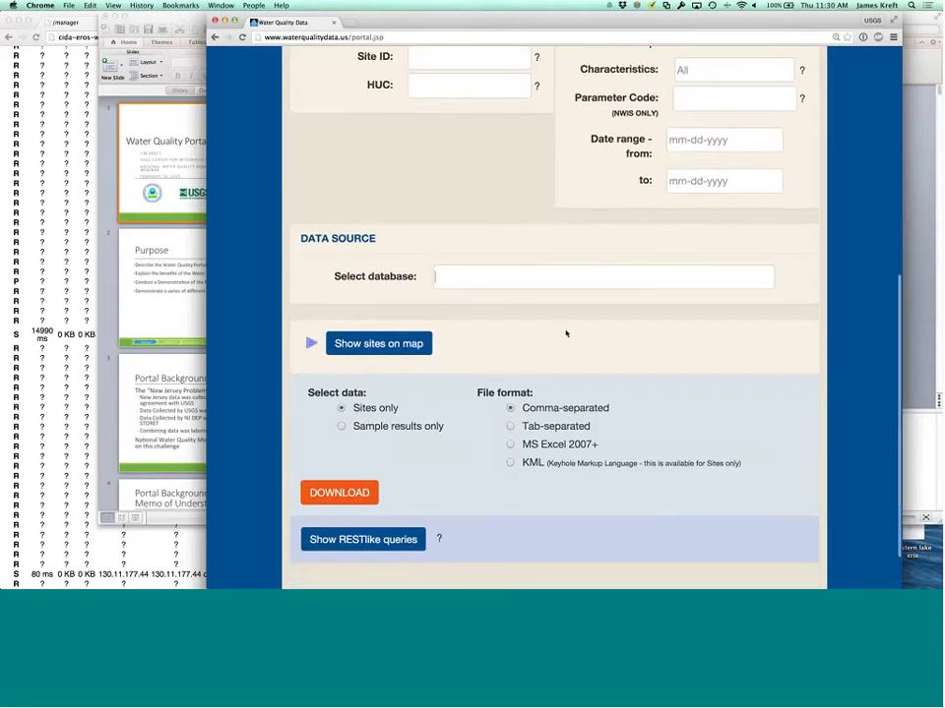
pyautogui.scroll(6, 565, 332)
pyautogui.scroll(-2, 542, 508)
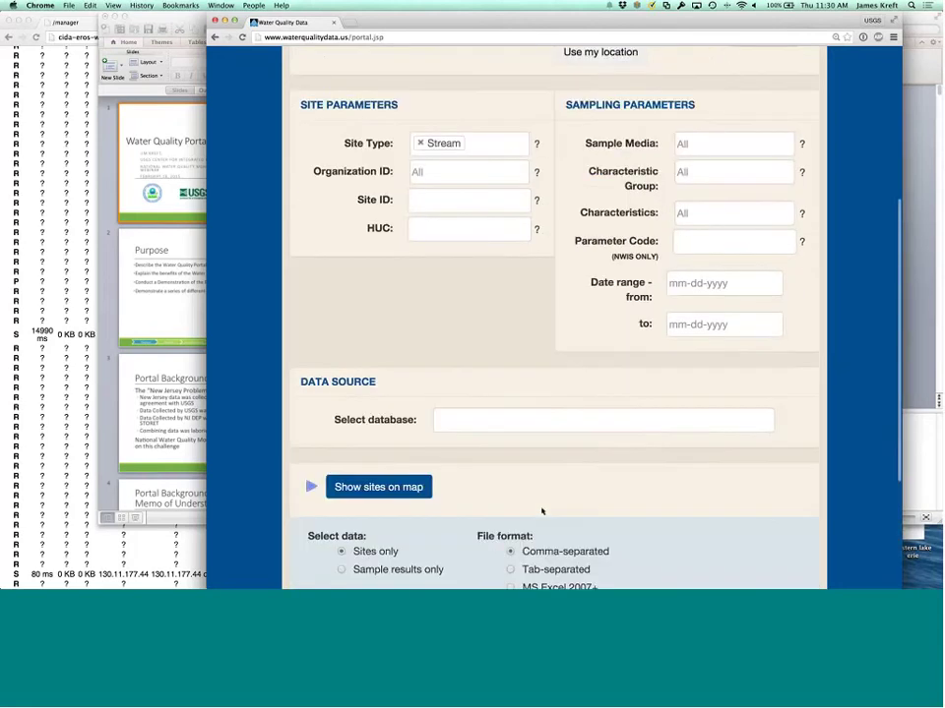
pyautogui.scroll(-2, 541, 511)
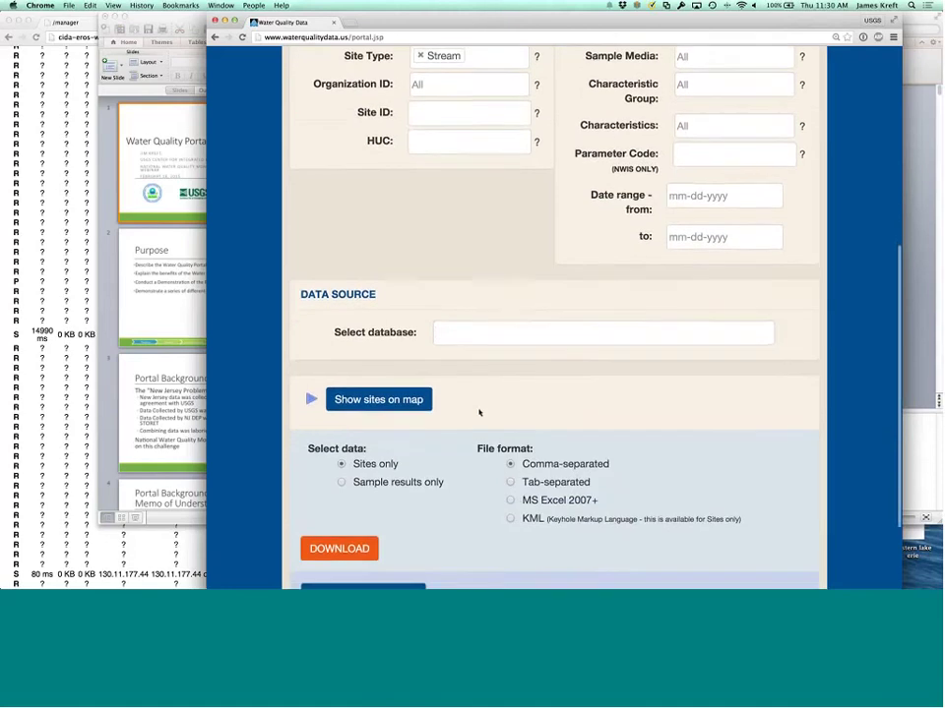
pyautogui.scroll(-1, 479, 413)
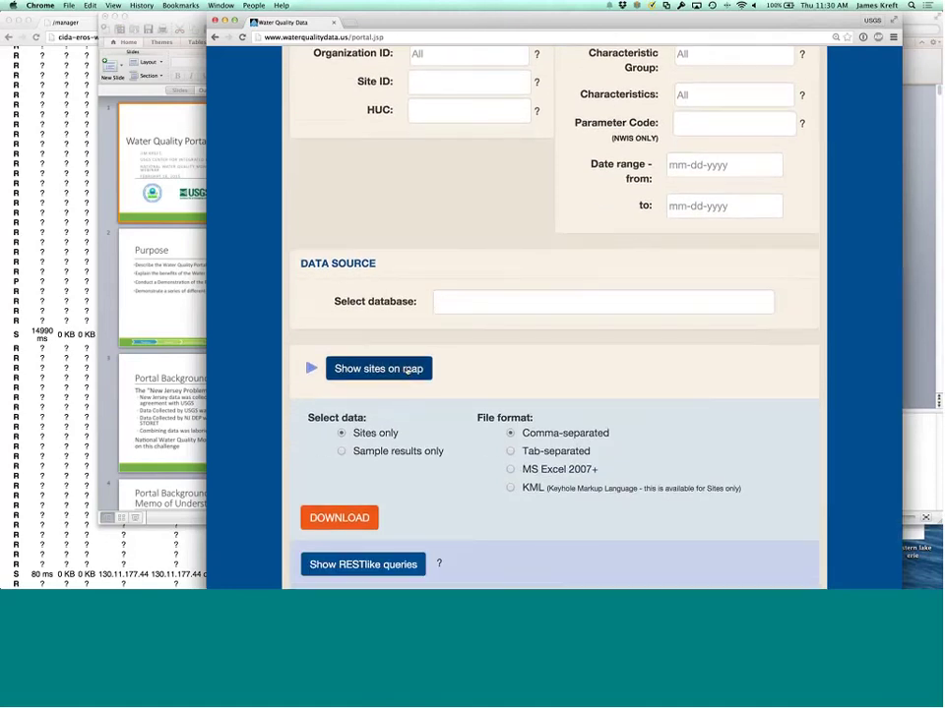
pyautogui.scroll(3, 459, 234)
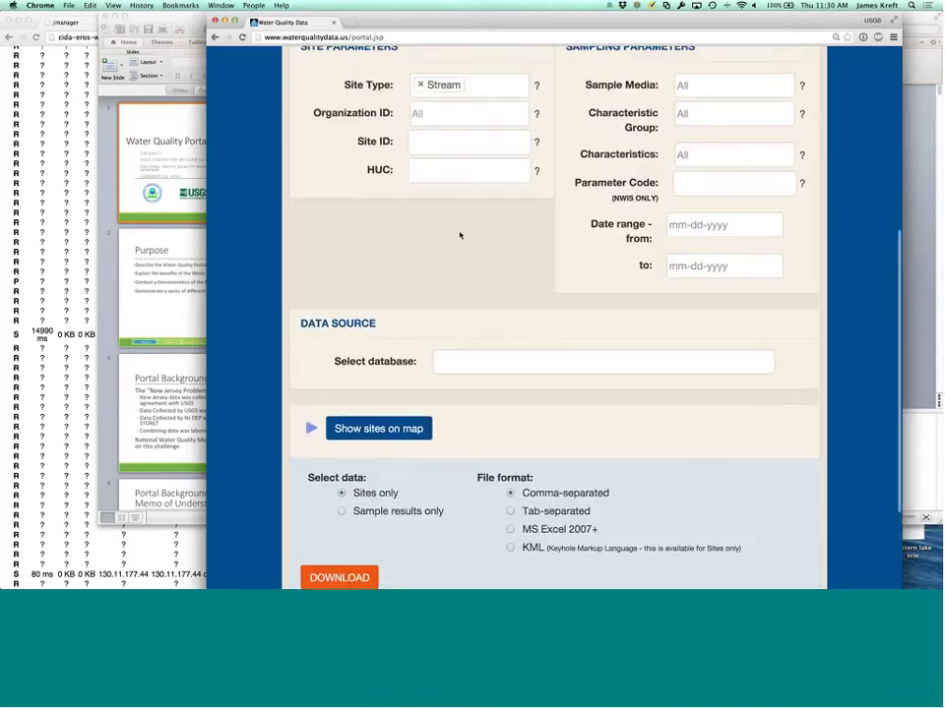
pyautogui.scroll(-3, 448, 353)
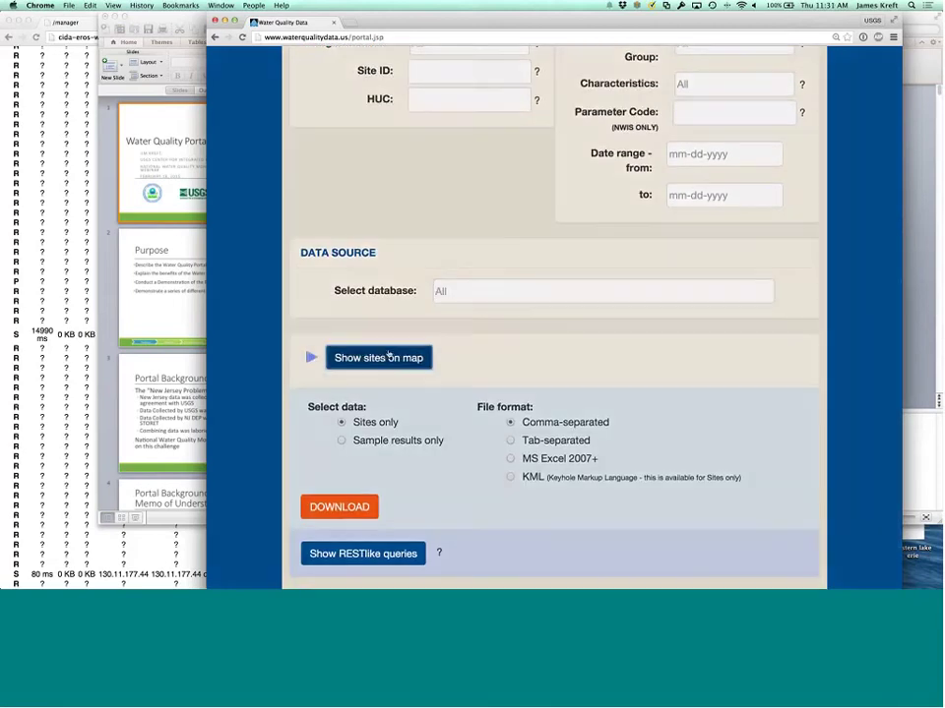
# - Plot the query's 16,693 matching sites on the map and view the Wisconsin clusters
pyautogui.click(389, 358)
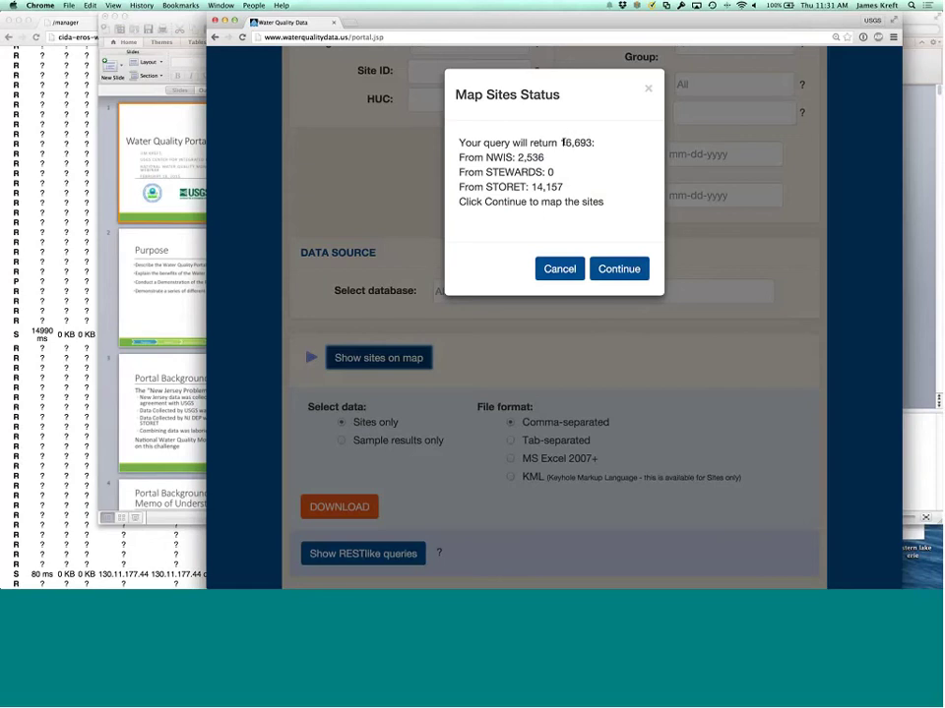
pyautogui.click(619, 269)
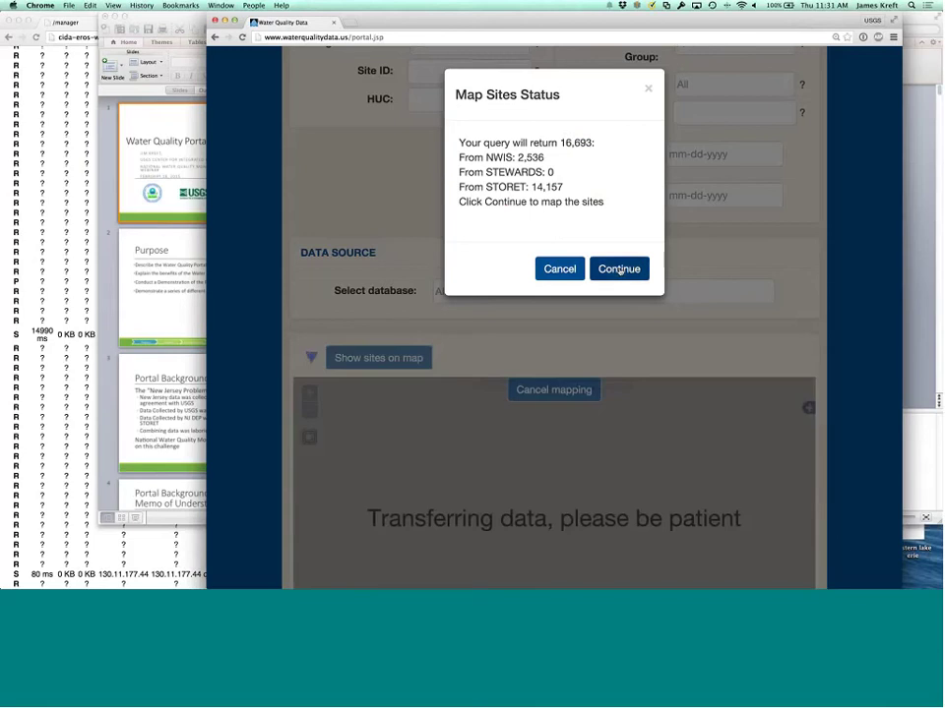
pyautogui.scroll(-2, 832, 421)
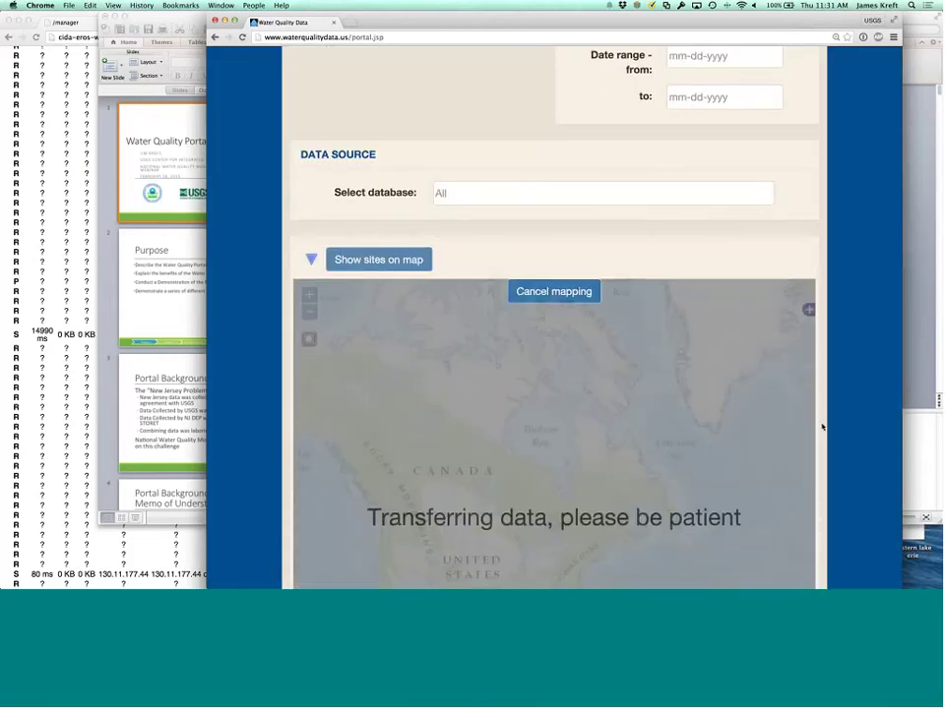
pyautogui.scroll(-1, 821, 427)
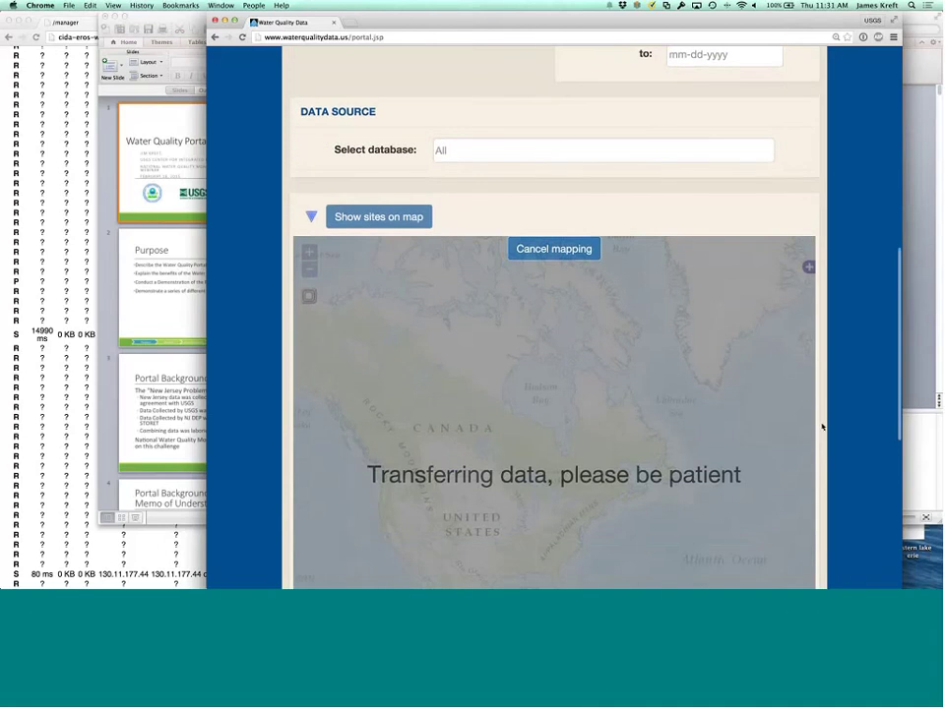
pyautogui.scroll(-6, 822, 427)
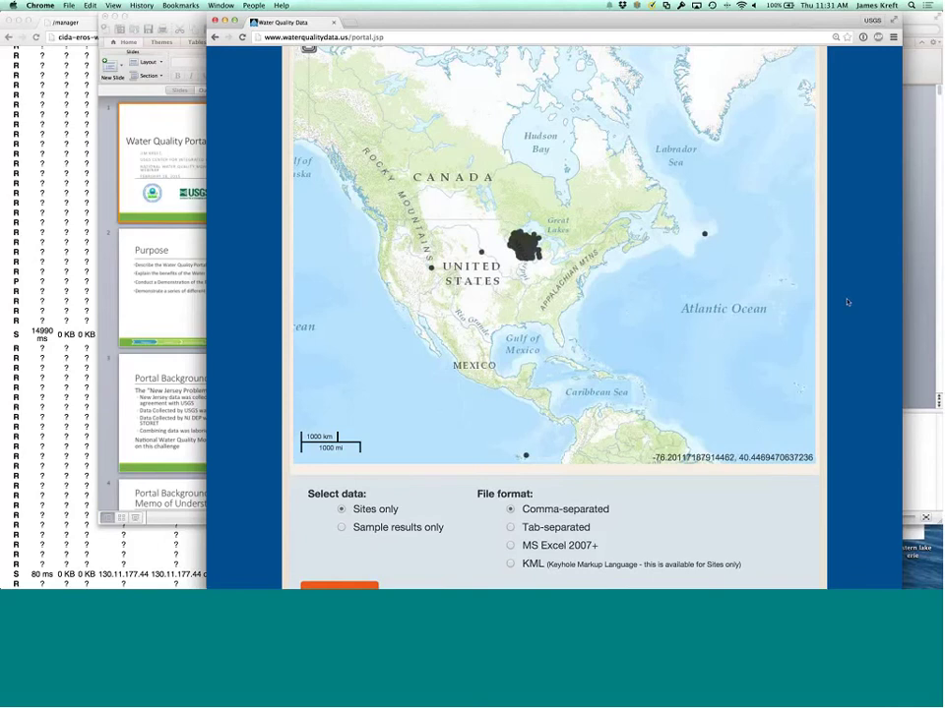
# - Zoom into northern Wisconsin and box-select sites to list details for 236 sites
pyautogui.scroll(2, 847, 302)
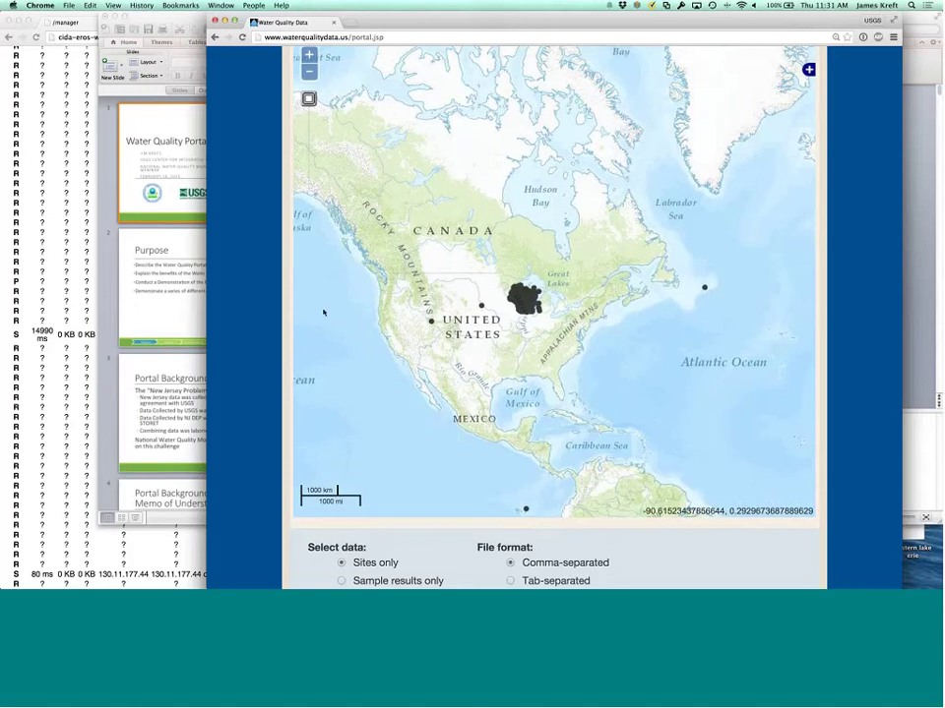
pyautogui.click(310, 57)
pyautogui.click(310, 56)
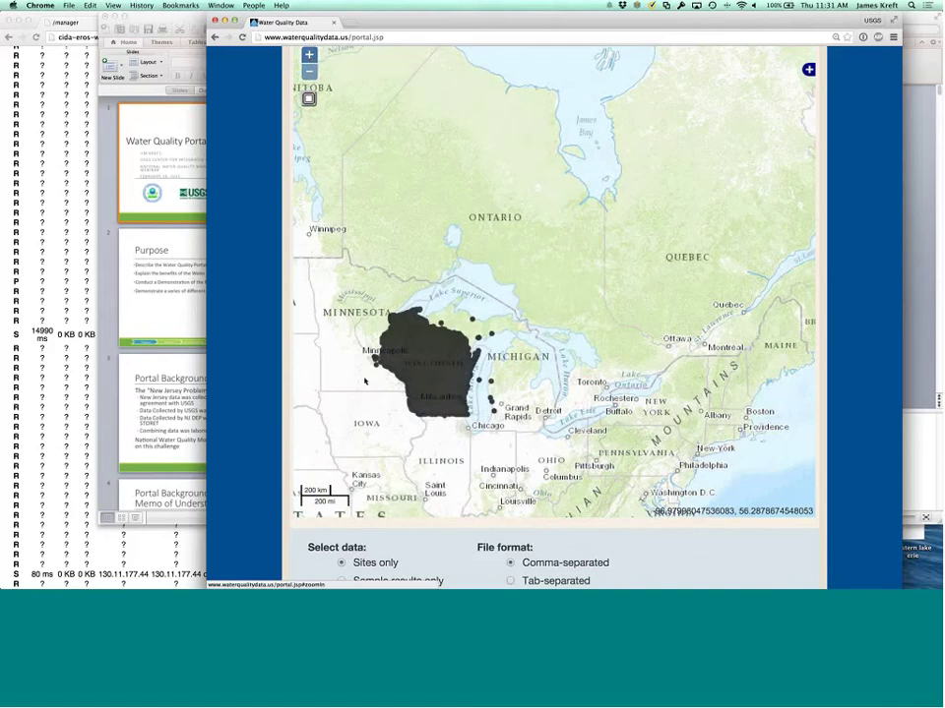
pyautogui.scroll(1, 365, 382)
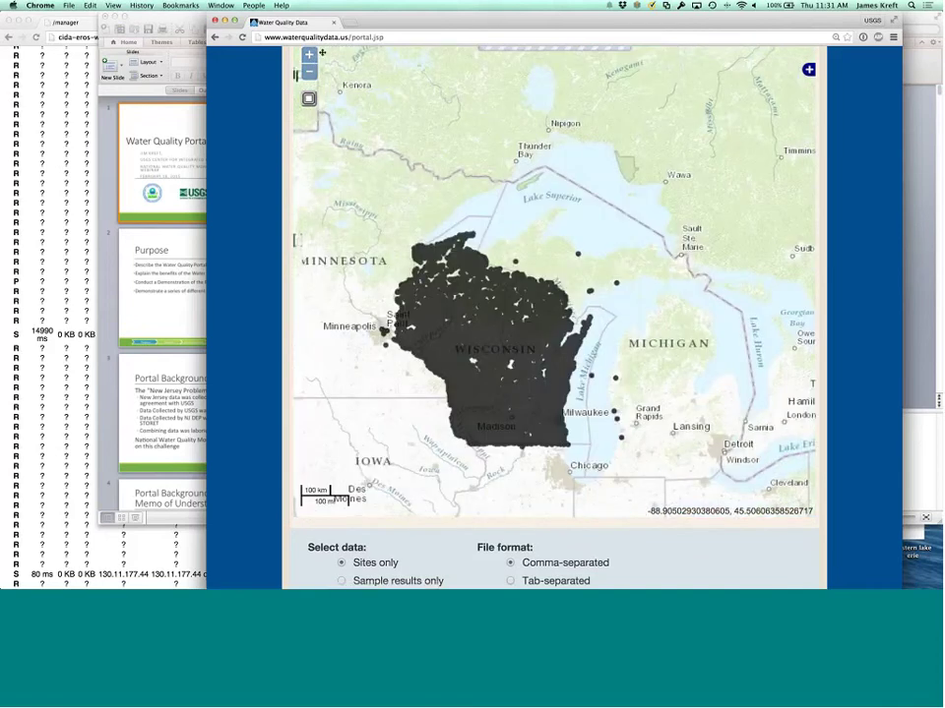
pyautogui.click(312, 55)
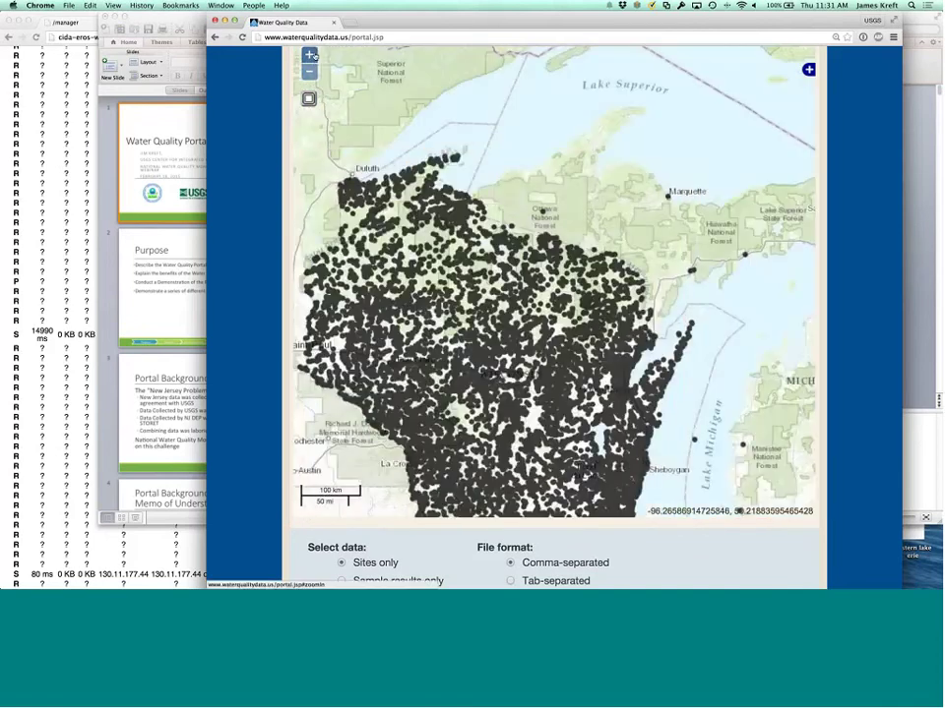
pyautogui.click(312, 55)
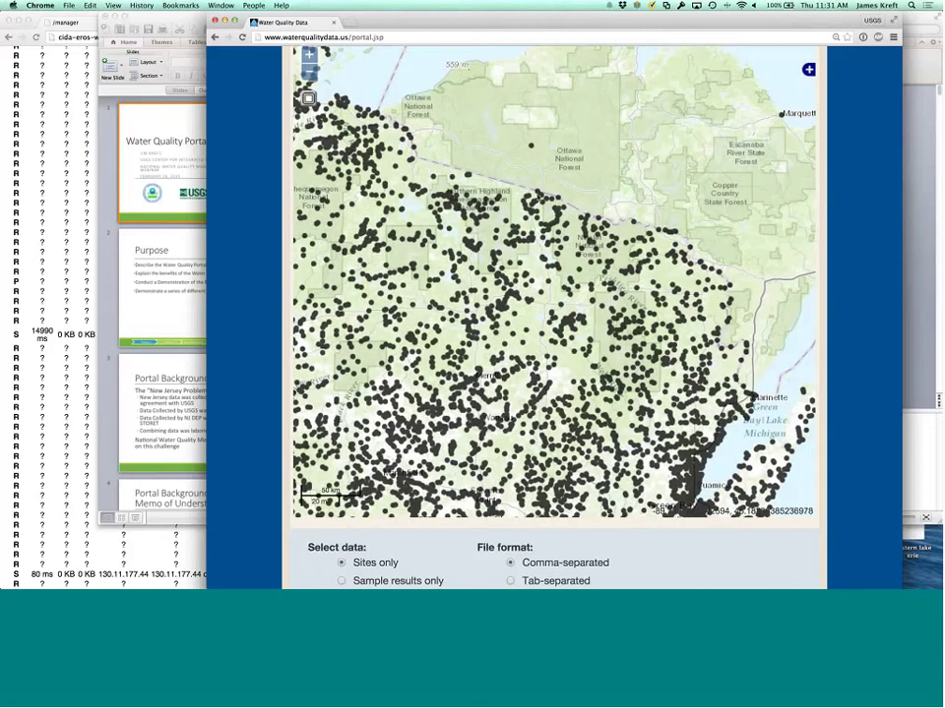
pyautogui.moveTo(522, 180); pyautogui.dragTo(653, 295)
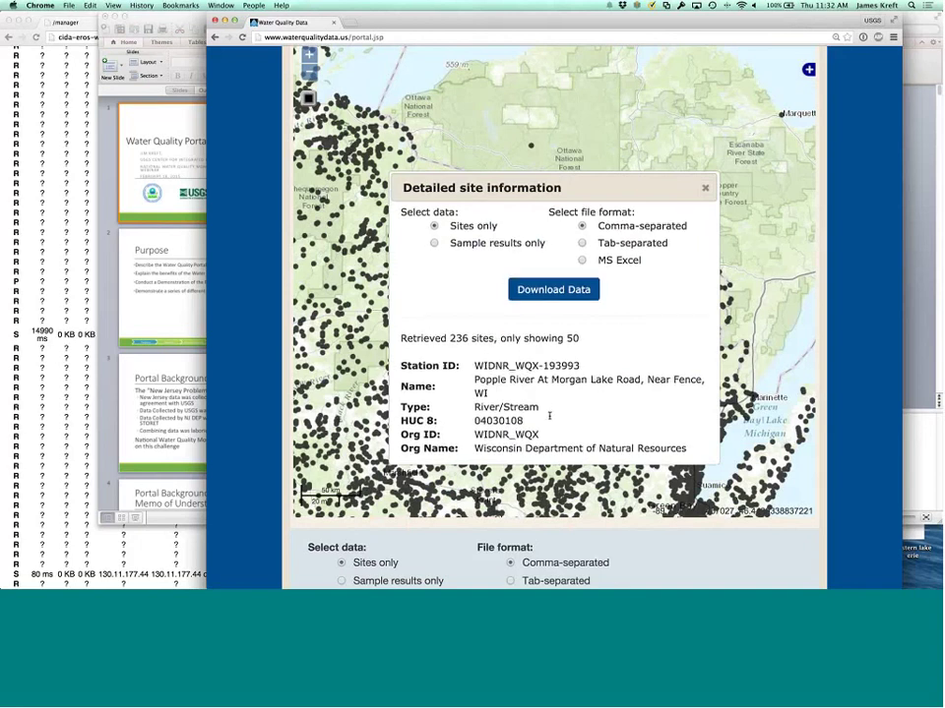
# - Scroll the site details popup back to its download options and drag it off the map
pyautogui.scroll(-2, 553, 411)
pyautogui.scroll(-10, 556, 405)
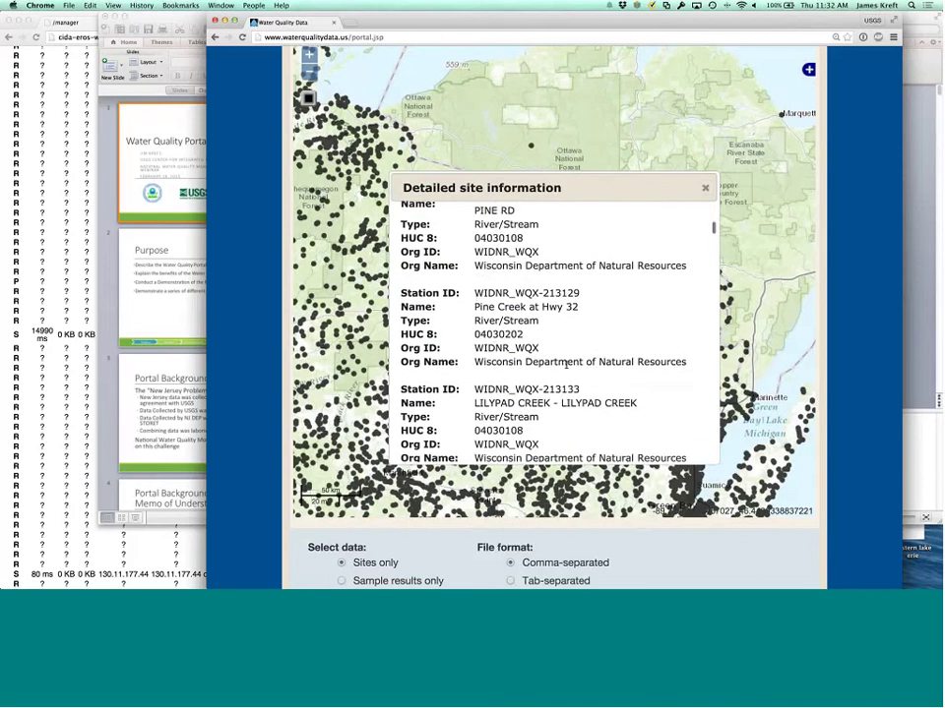
pyautogui.scroll(15, 566, 364)
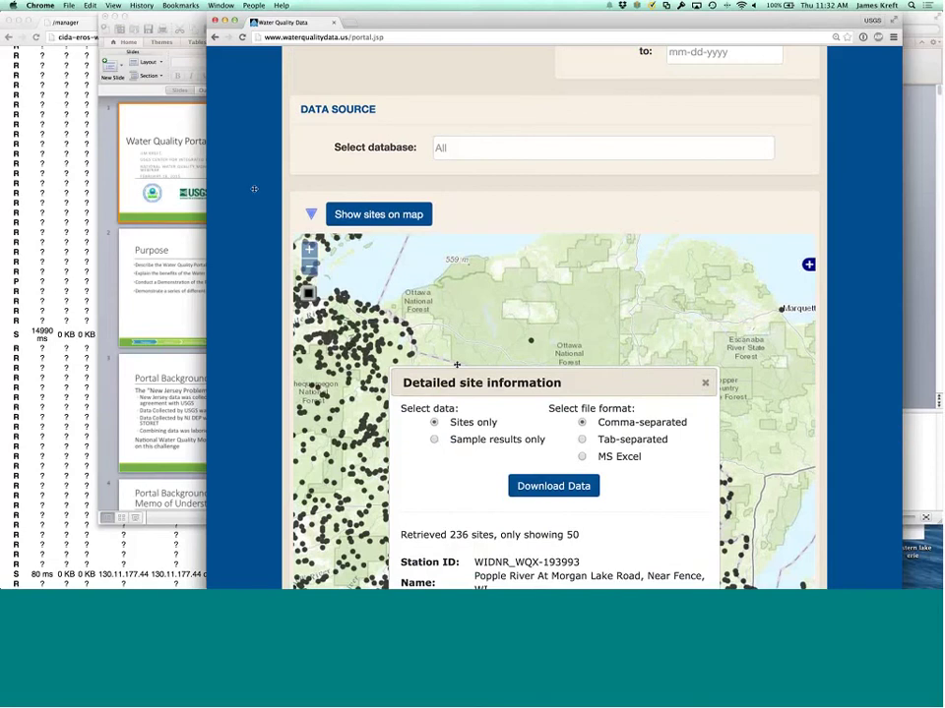
pyautogui.moveTo(254, 188); pyautogui.dragTo(225, 239)
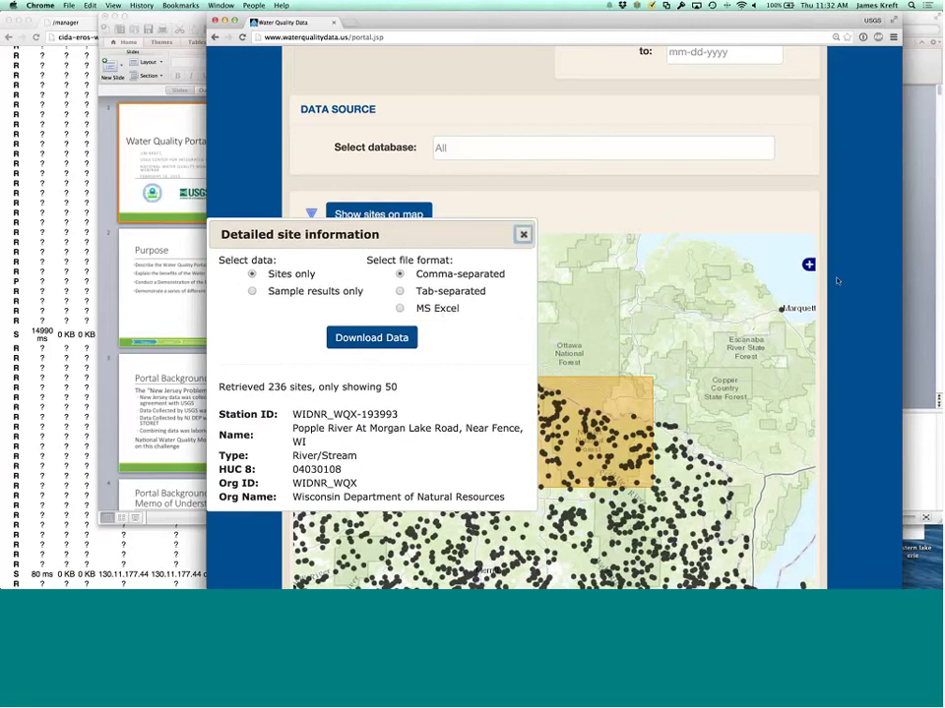
# - Close the site details popup and scroll down to the Select data options
pyautogui.click(525, 237)
pyautogui.scroll(-1, 846, 309)
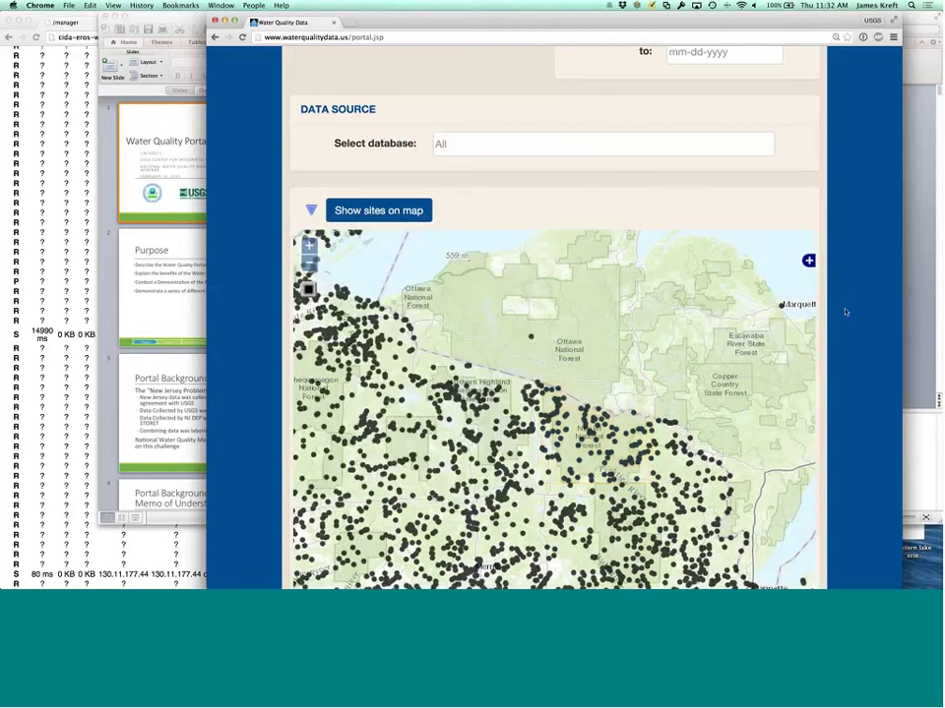
pyautogui.scroll(-6, 845, 312)
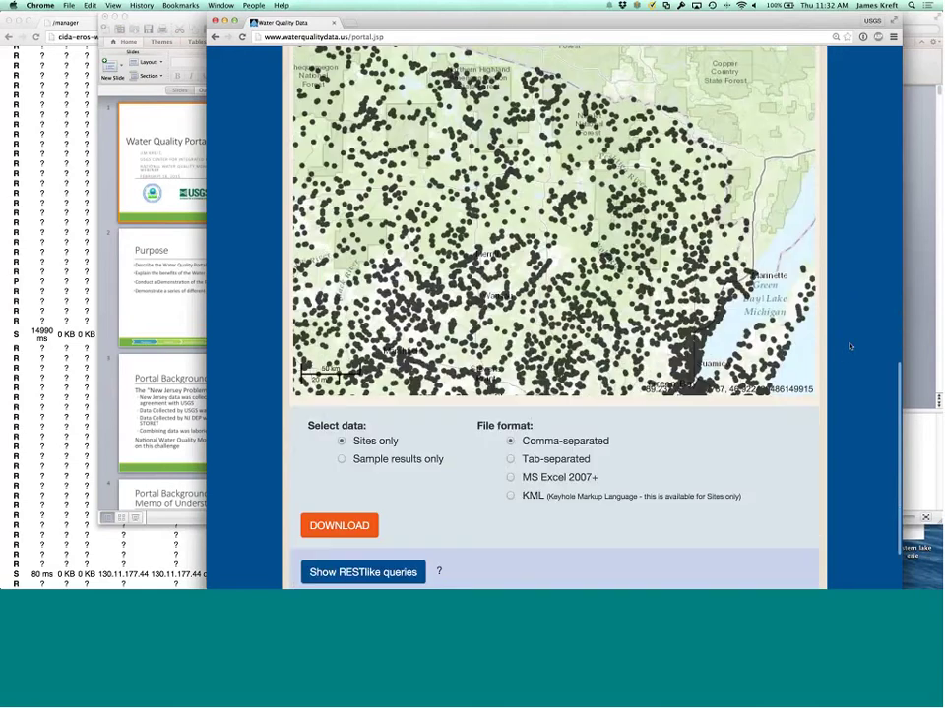
pyautogui.scroll(-2, 849, 344)
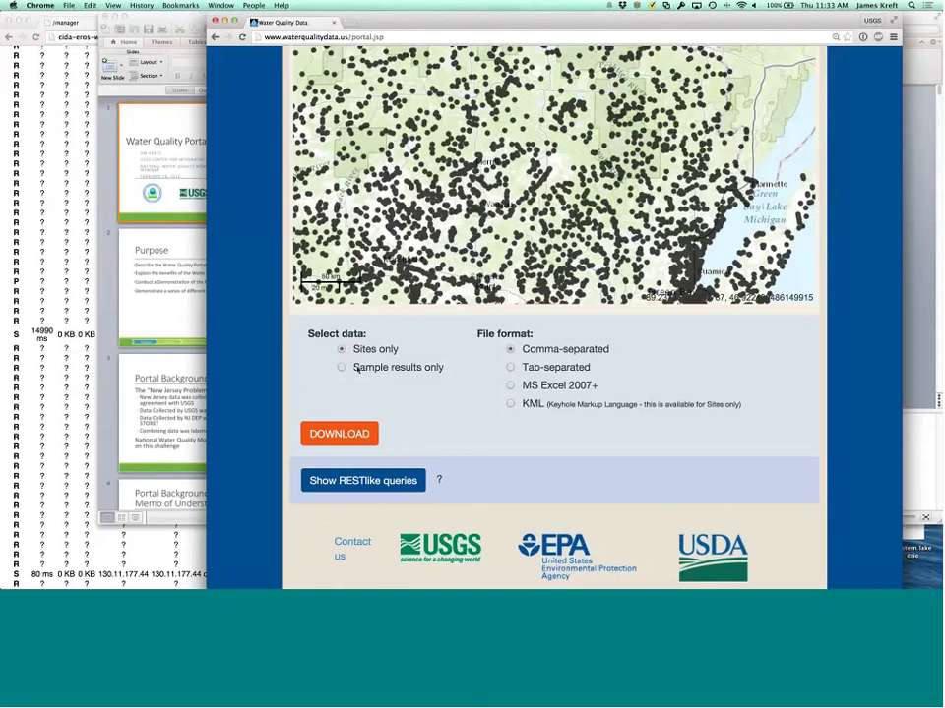
# - Try Sample results only, then switch the download back to Sites only
pyautogui.click(342, 367)
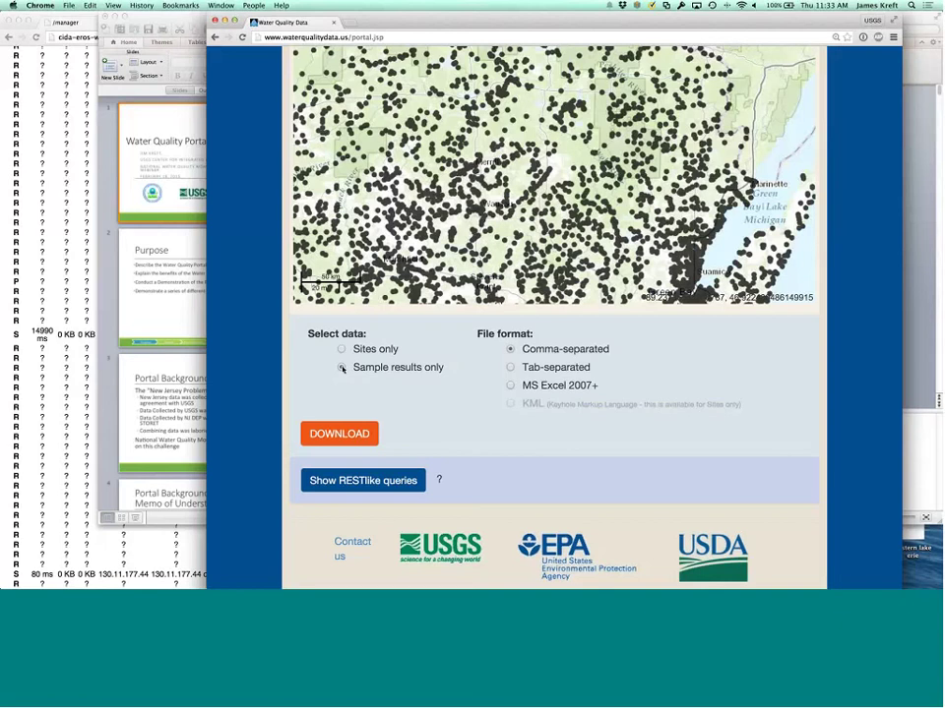
pyautogui.click(342, 368)
pyautogui.click(341, 349)
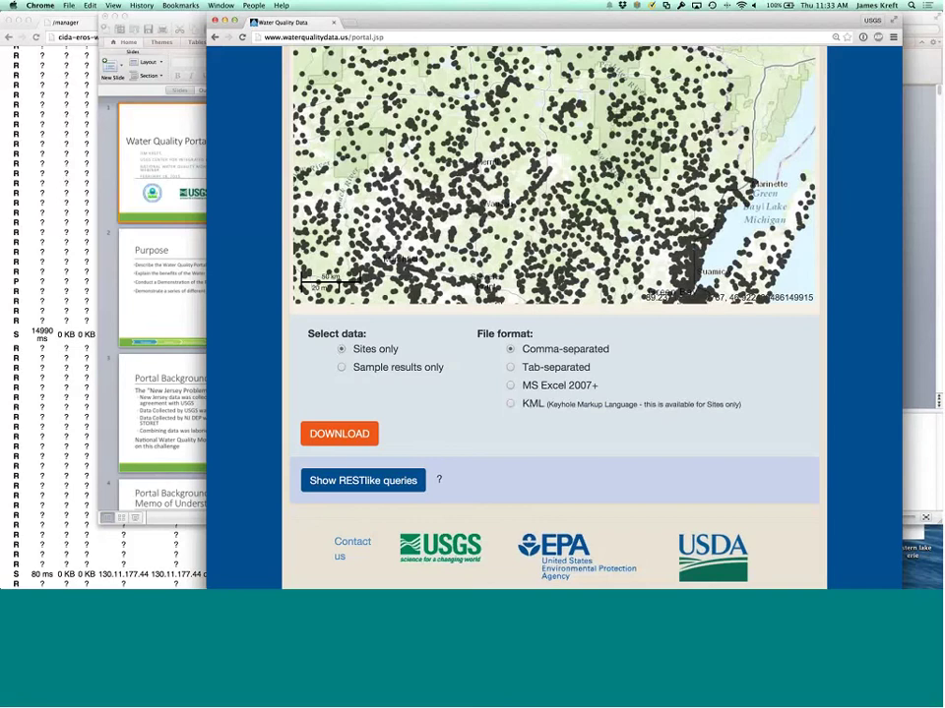
# - Download the 16,693 matching sites as a CSV and open the download
pyautogui.click(338, 434)
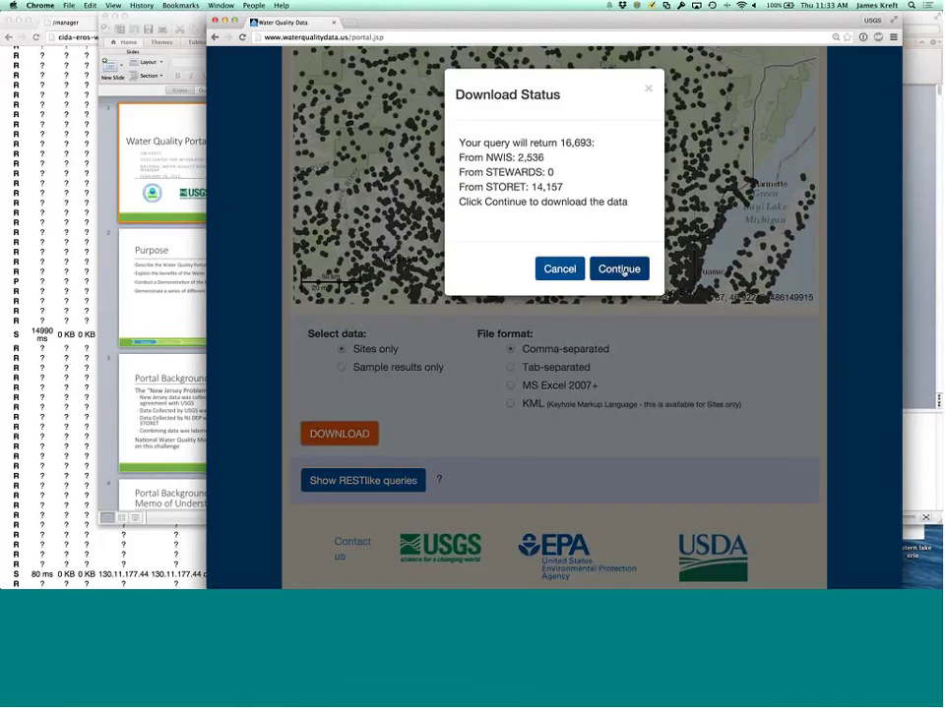
pyautogui.click(623, 272)
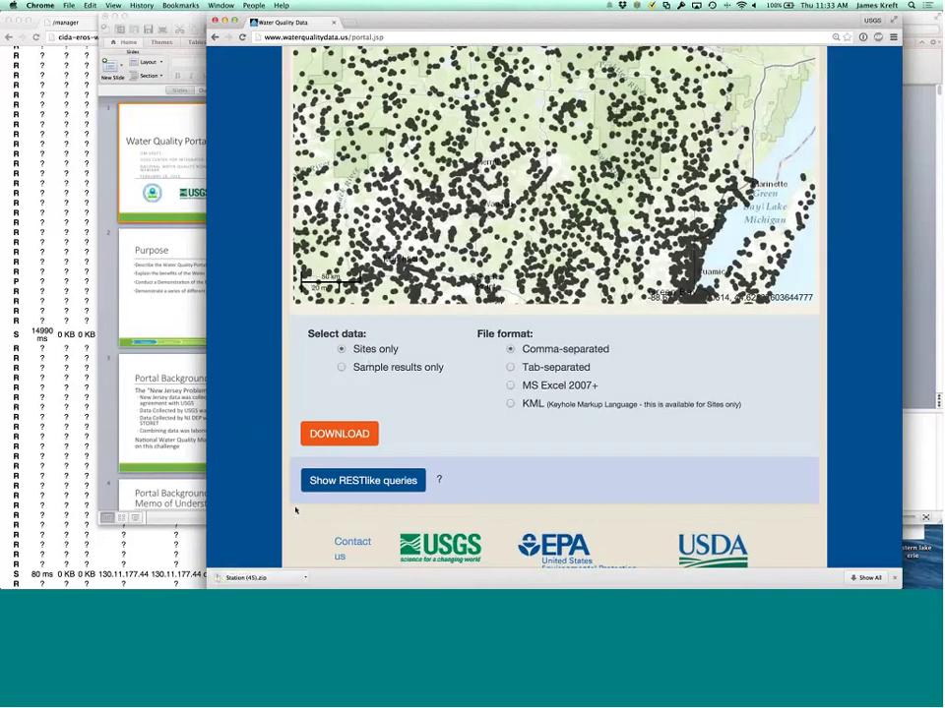
pyautogui.click(302, 580)
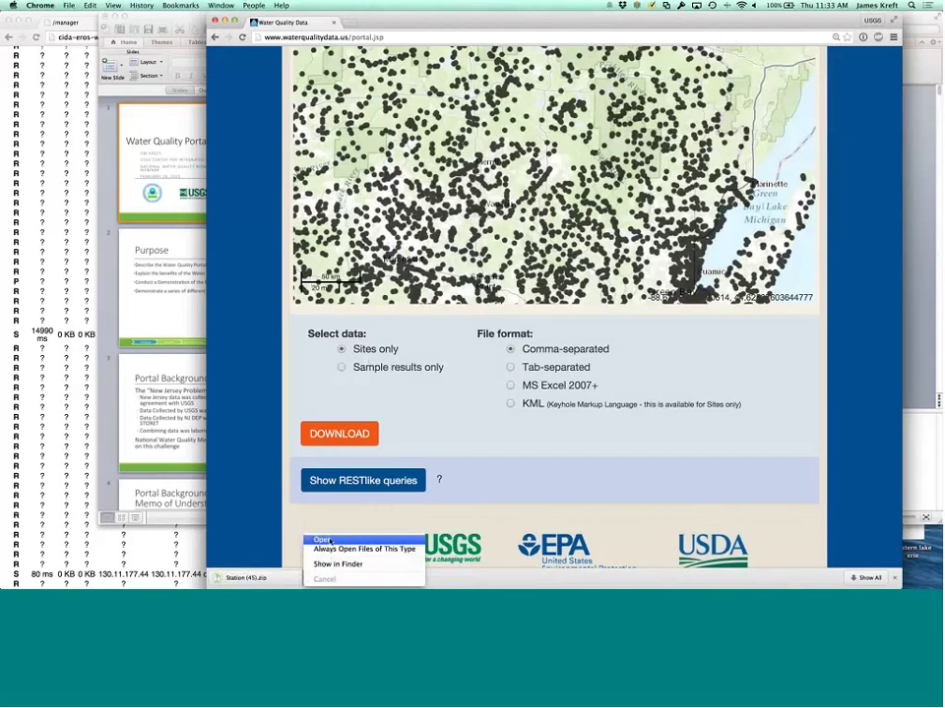
pyautogui.click(327, 540)
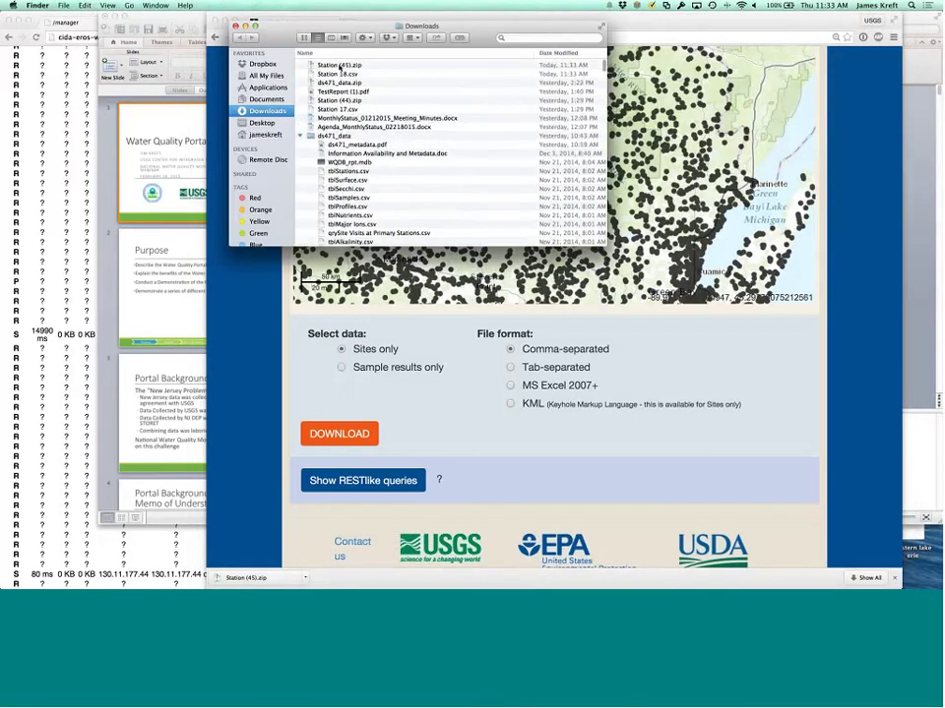
# - Open Station 19.csv from the Downloads folder in Excel
pyautogui.click(340, 66)
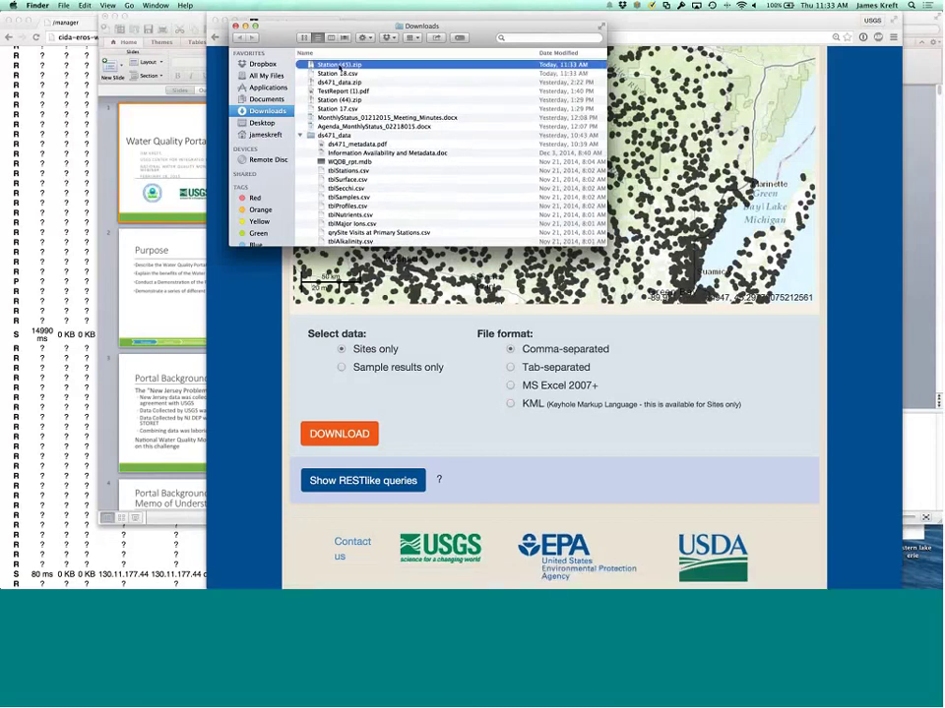
pyautogui.click(333, 84)
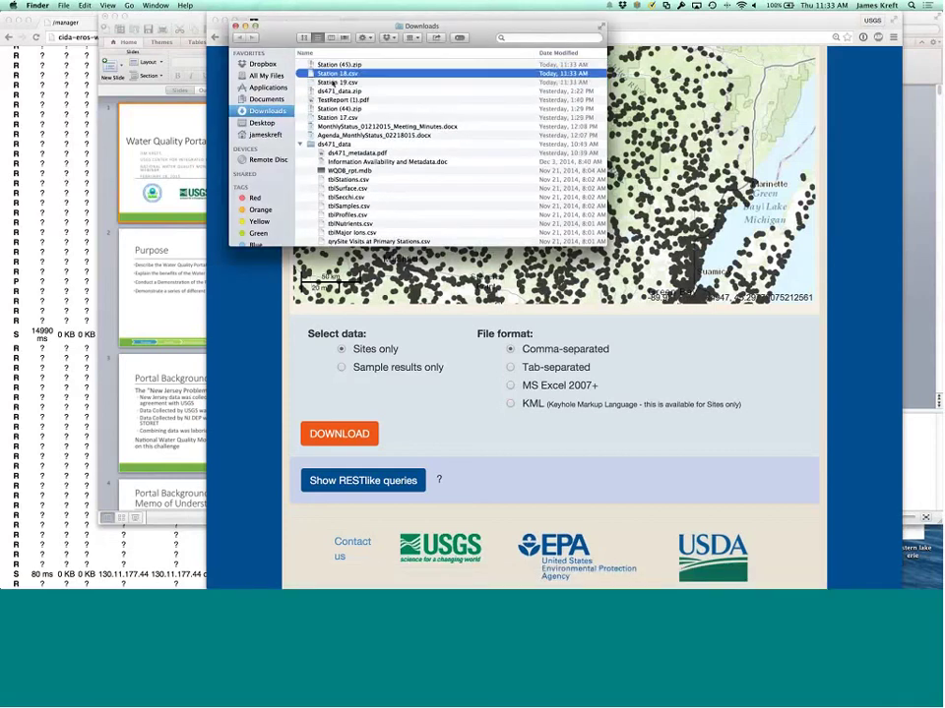
pyautogui.doubleClick(333, 82)
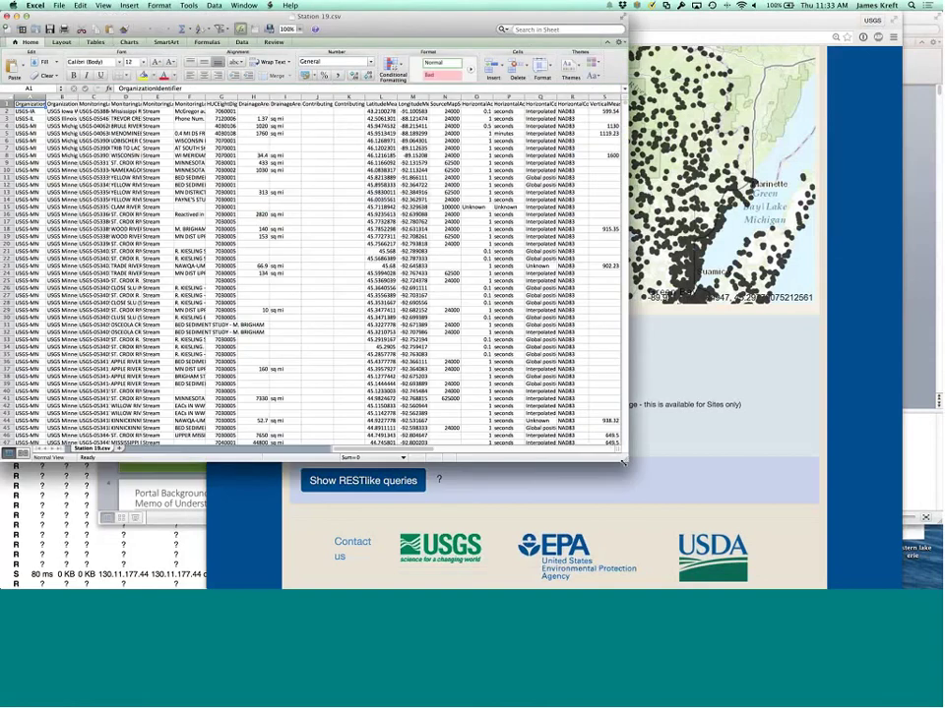
# - Widen the Station 19.csv Excel window, then set the portal download to Sample results only
pyautogui.moveTo(622, 462); pyautogui.dragTo(635, 462)
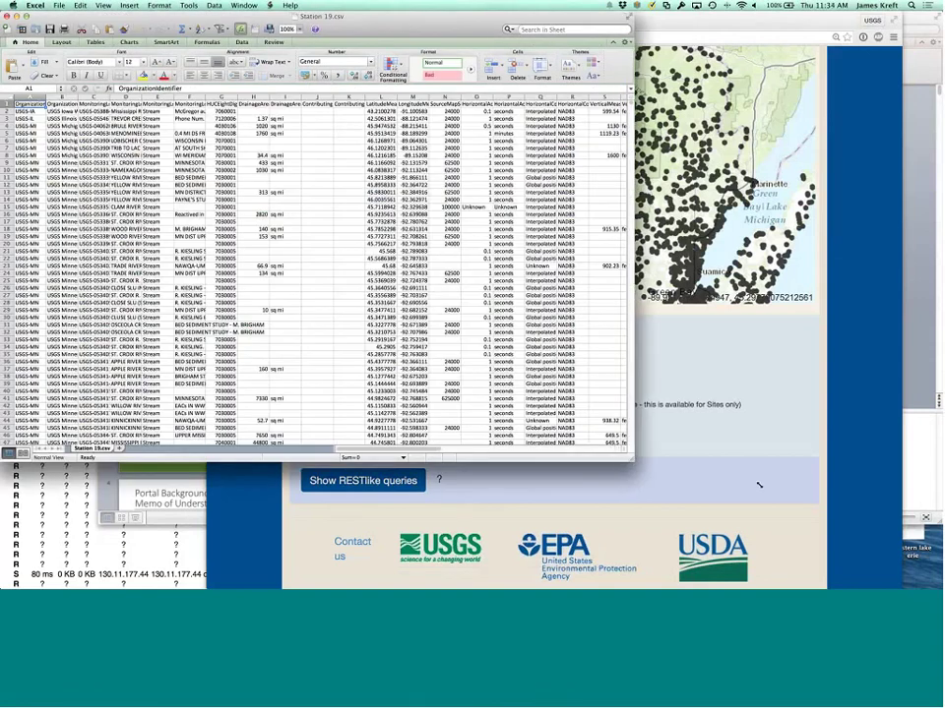
pyautogui.moveTo(759, 485); pyautogui.dragTo(762, 484)
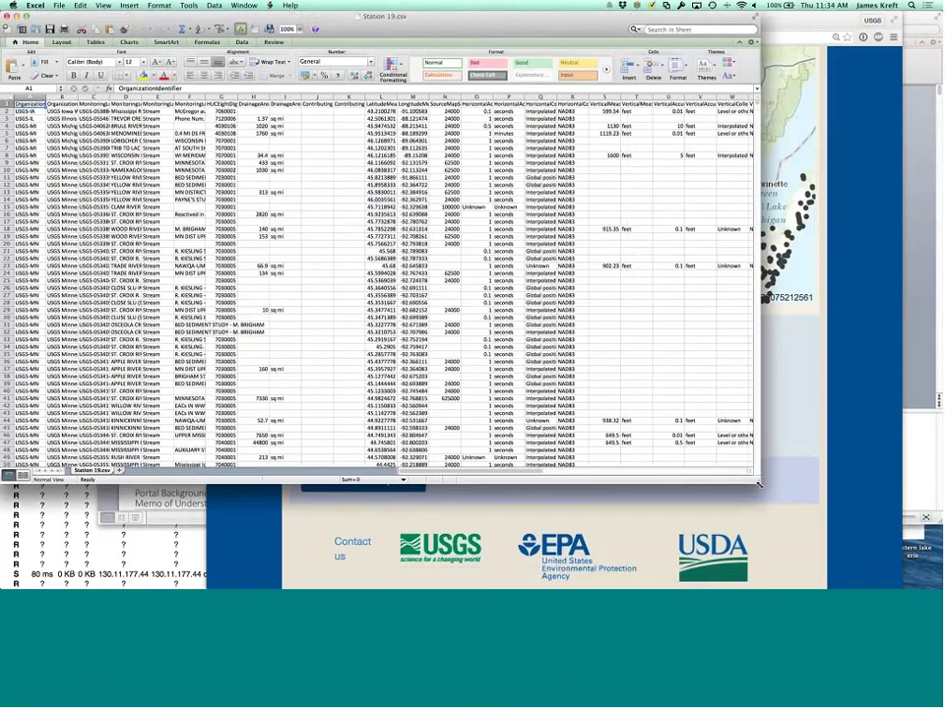
pyautogui.click(790, 380)
pyautogui.click(341, 367)
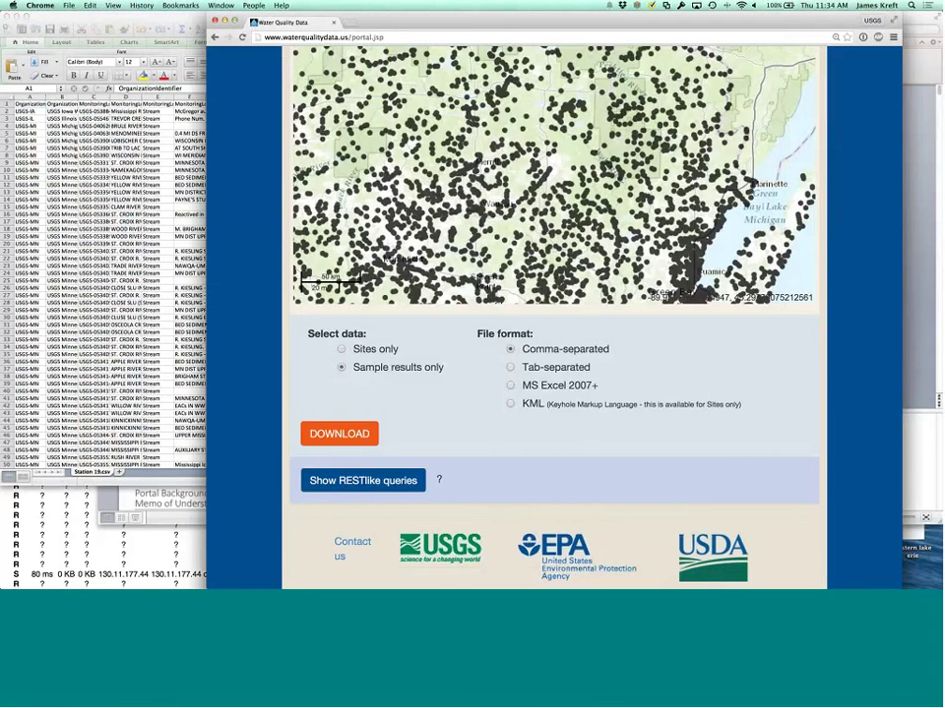
pyautogui.click(353, 433)
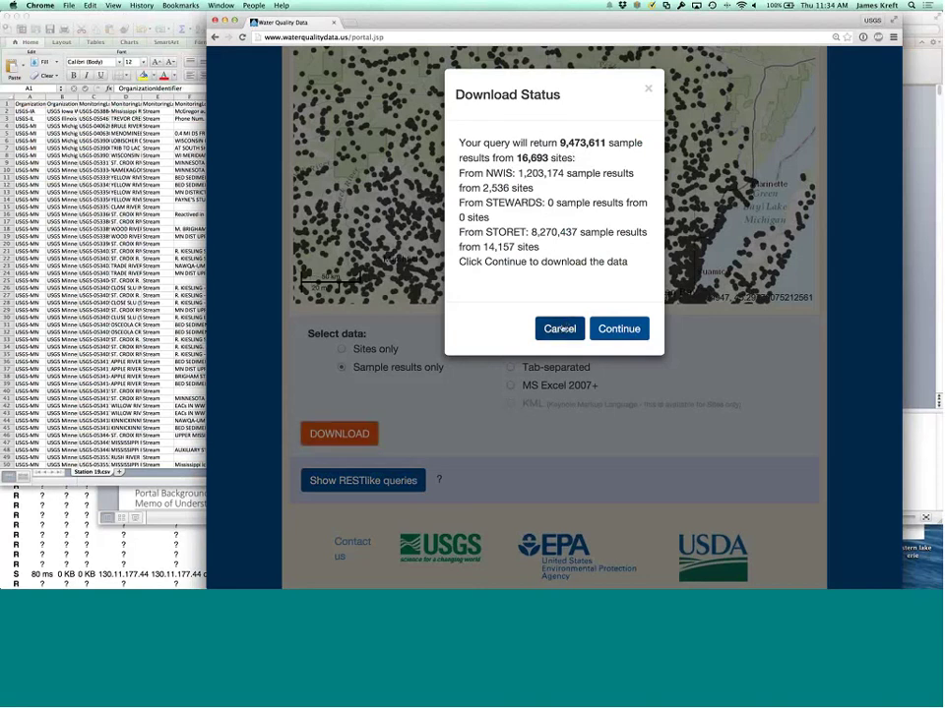
pyautogui.click(560, 329)
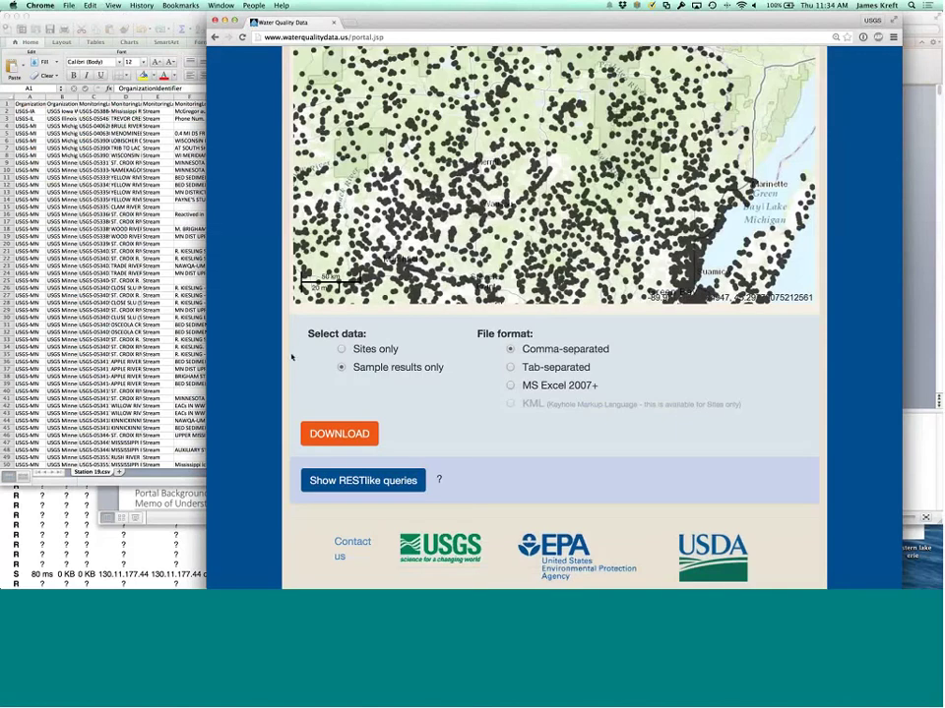
pyautogui.scroll(3, 269, 338)
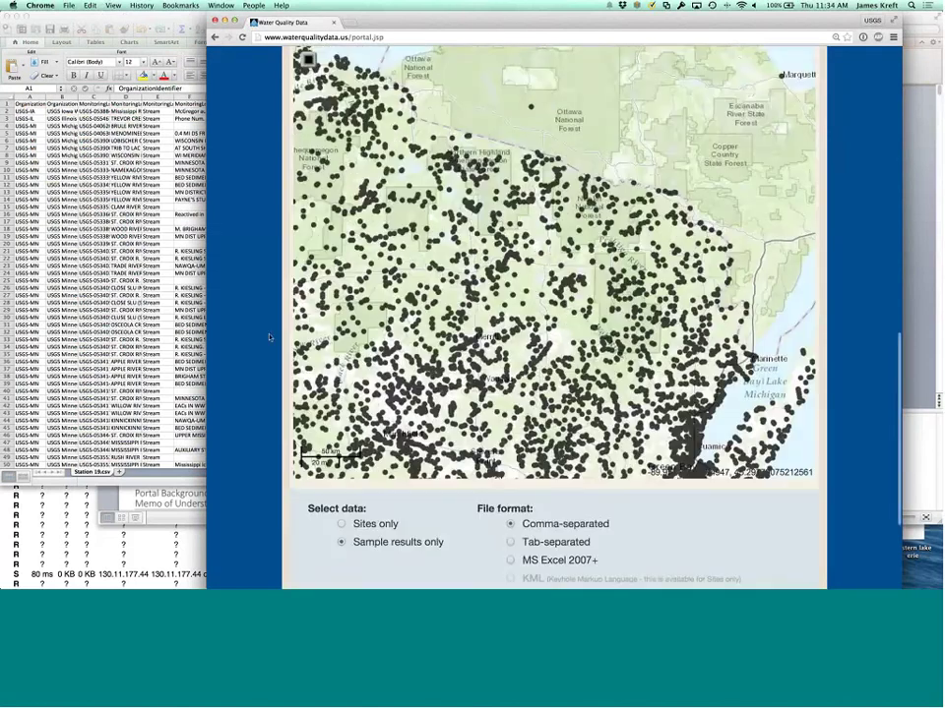
pyautogui.scroll(10, 268, 338)
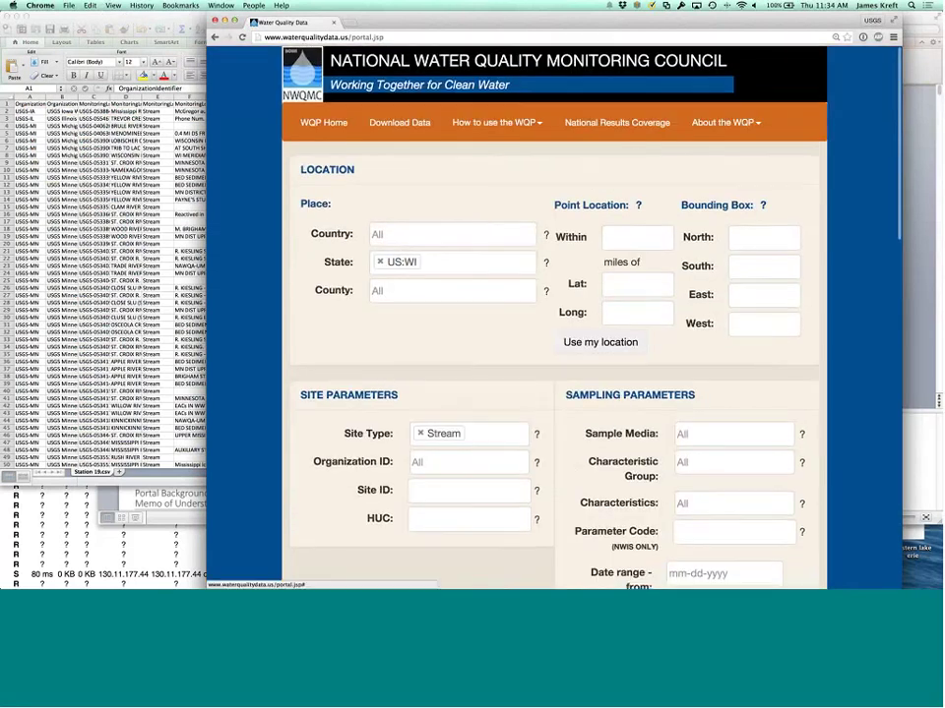
pyautogui.click(494, 122)
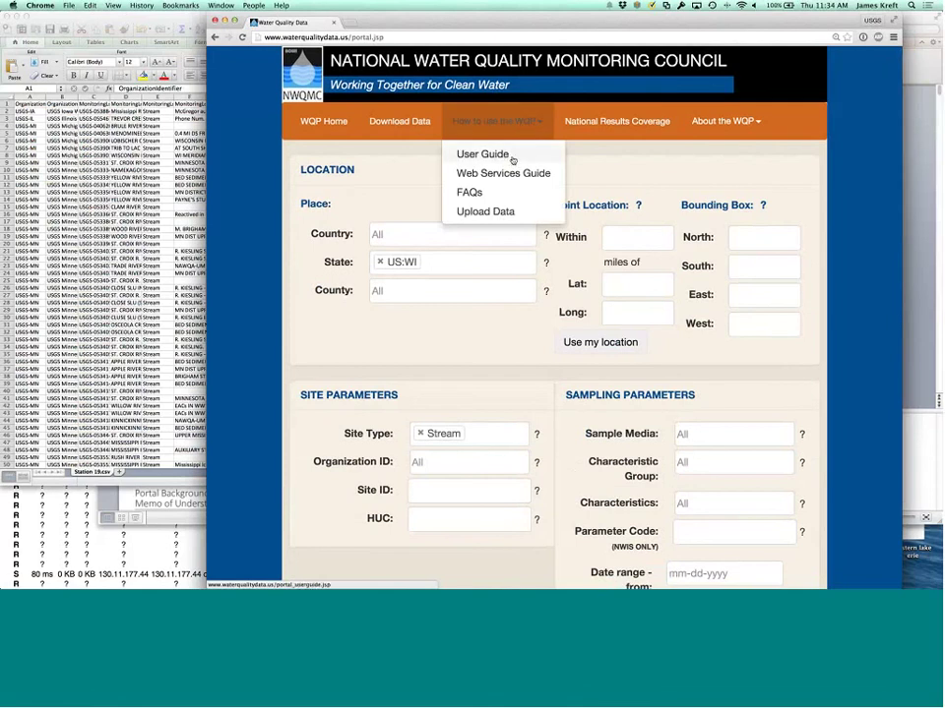
pyautogui.click(512, 157)
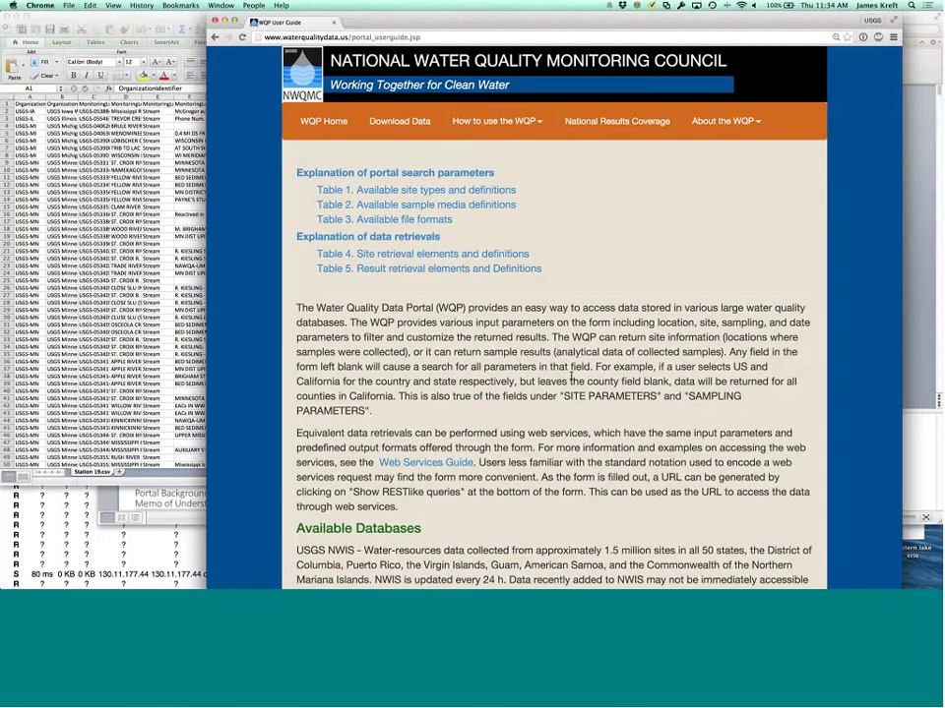
pyautogui.scroll(-5, 571, 377)
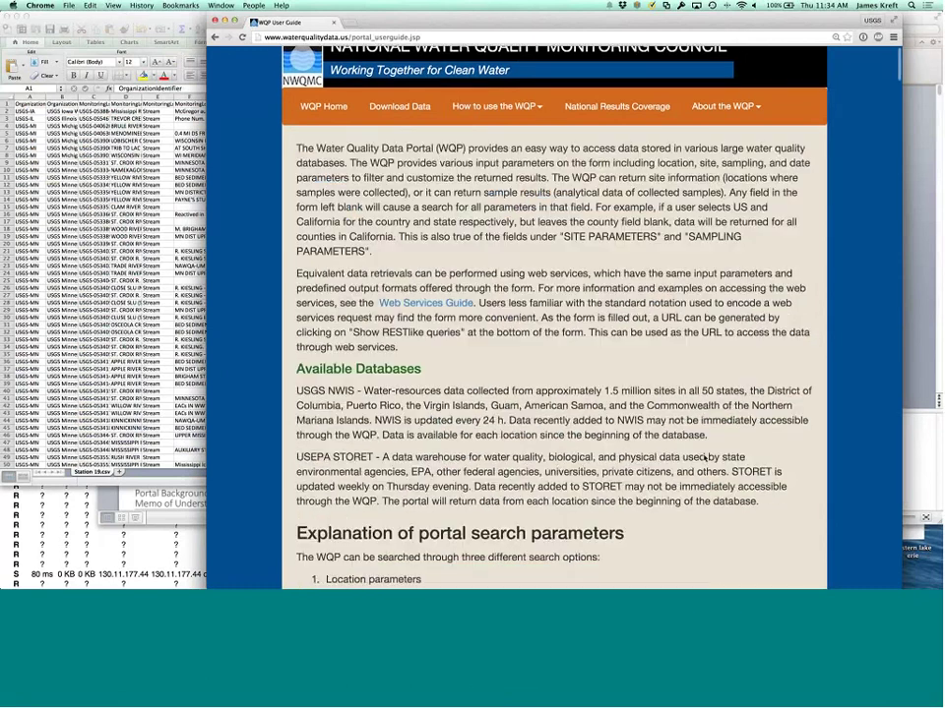
pyautogui.scroll(-10, 704, 458)
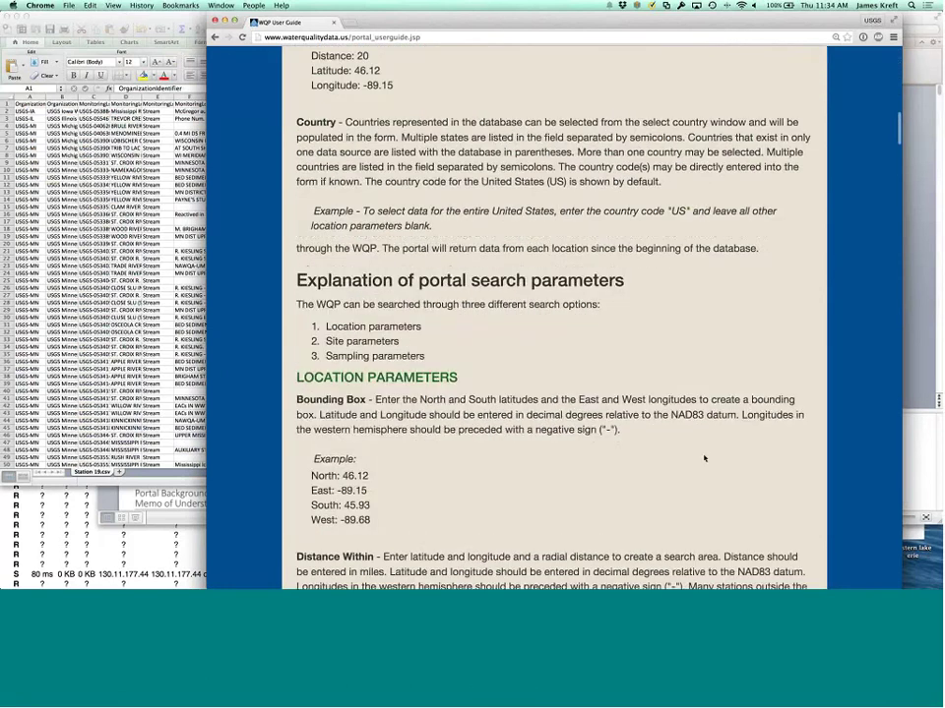
pyautogui.scroll(-15, 704, 457)
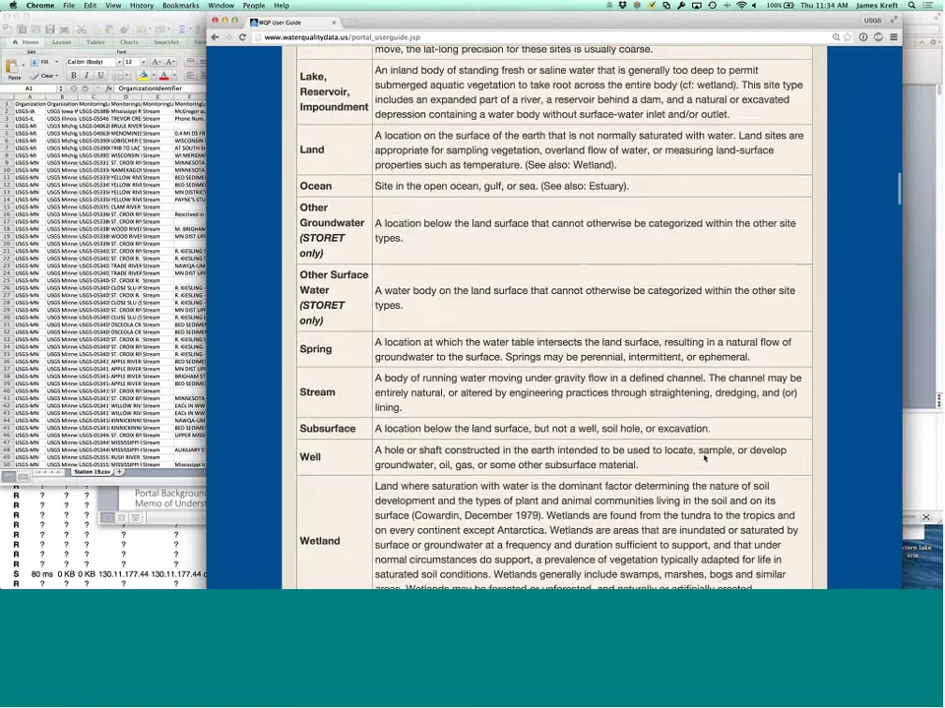
pyautogui.scroll(-10, 704, 457)
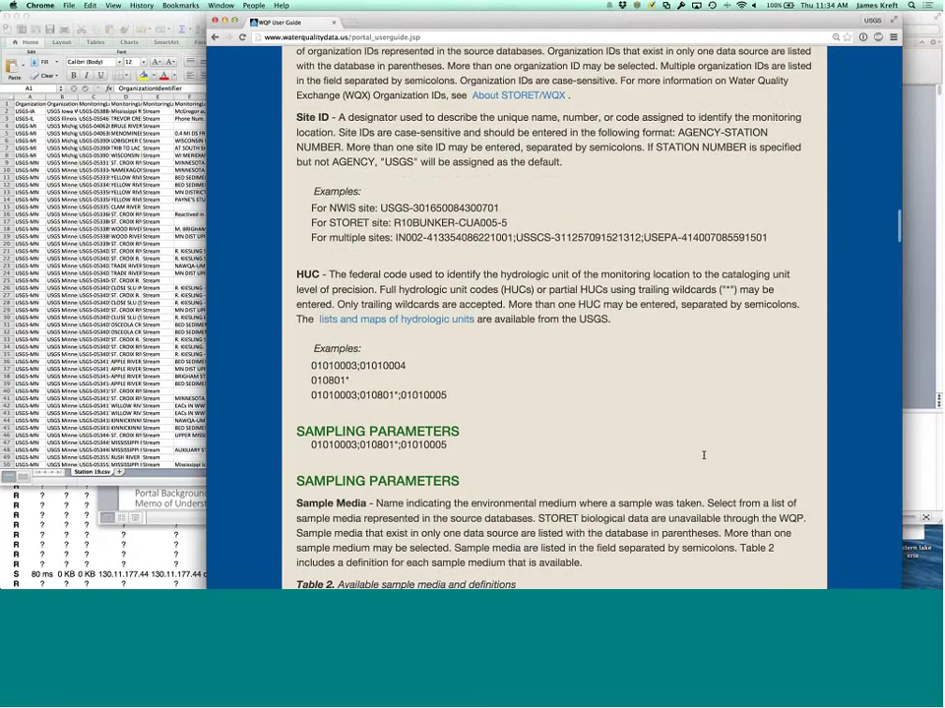
pyautogui.scroll(-20, 704, 456)
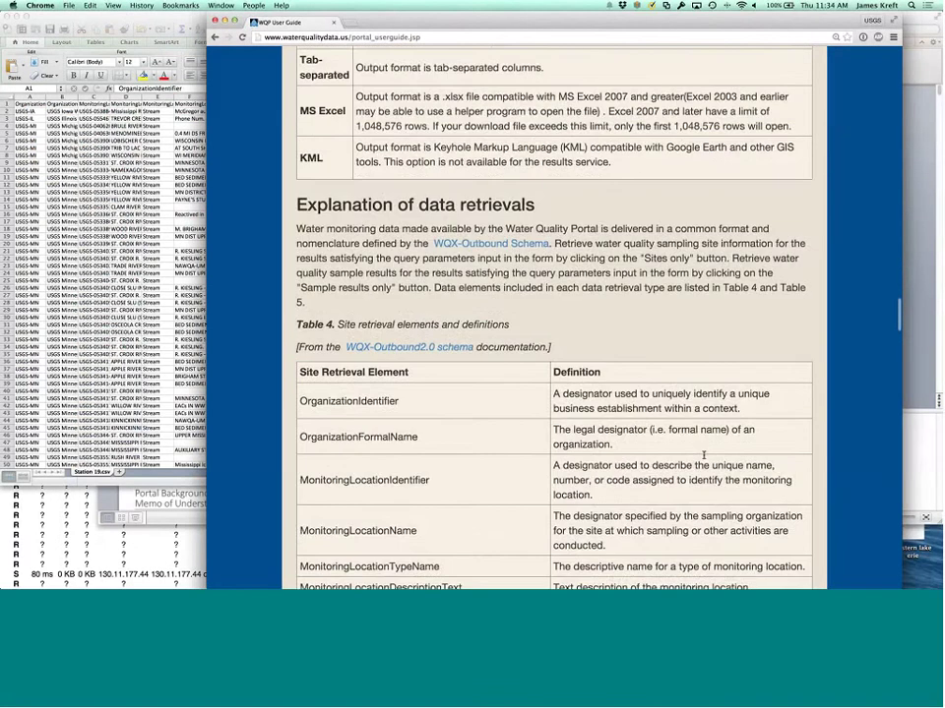
pyautogui.scroll(-10, 703, 455)
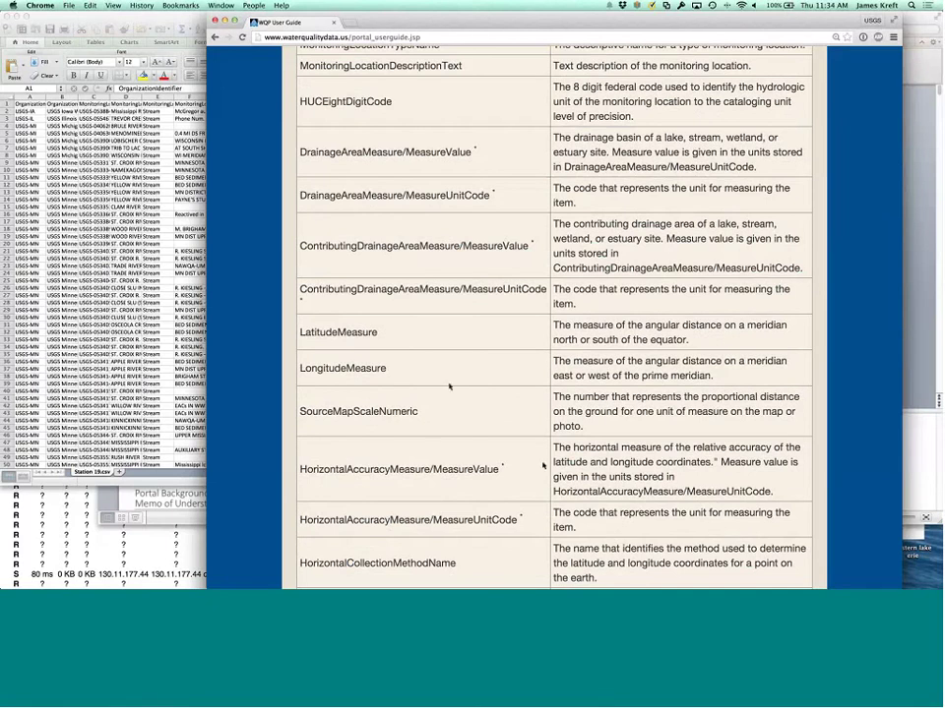
pyautogui.scroll(-1, 538, 374)
pyautogui.scroll(-4, 538, 374)
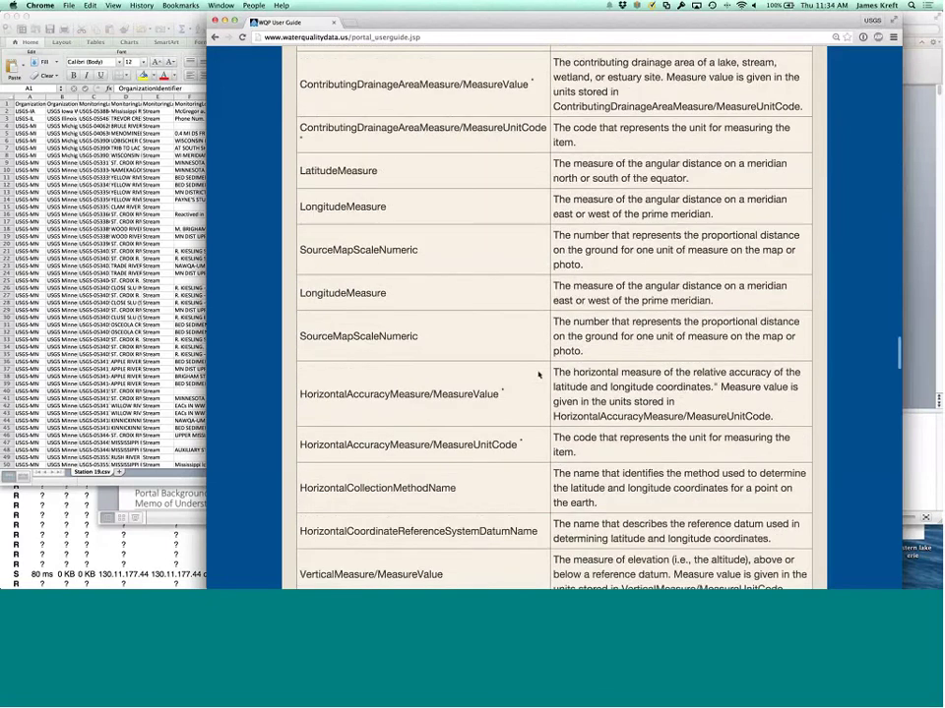
pyautogui.scroll(-20, 538, 374)
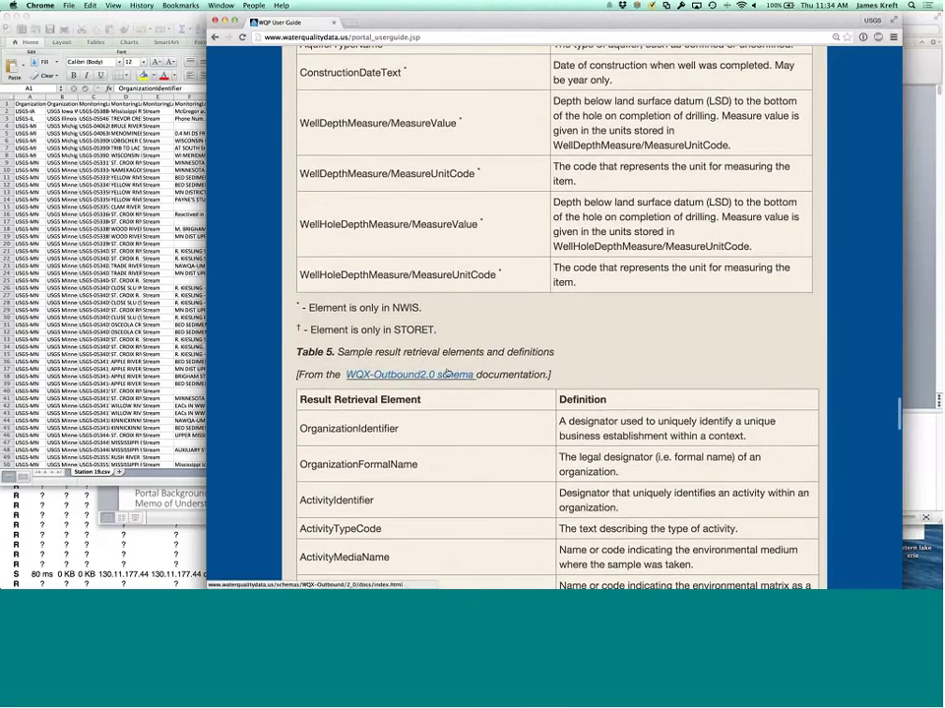
pyautogui.scroll(-5, 528, 448)
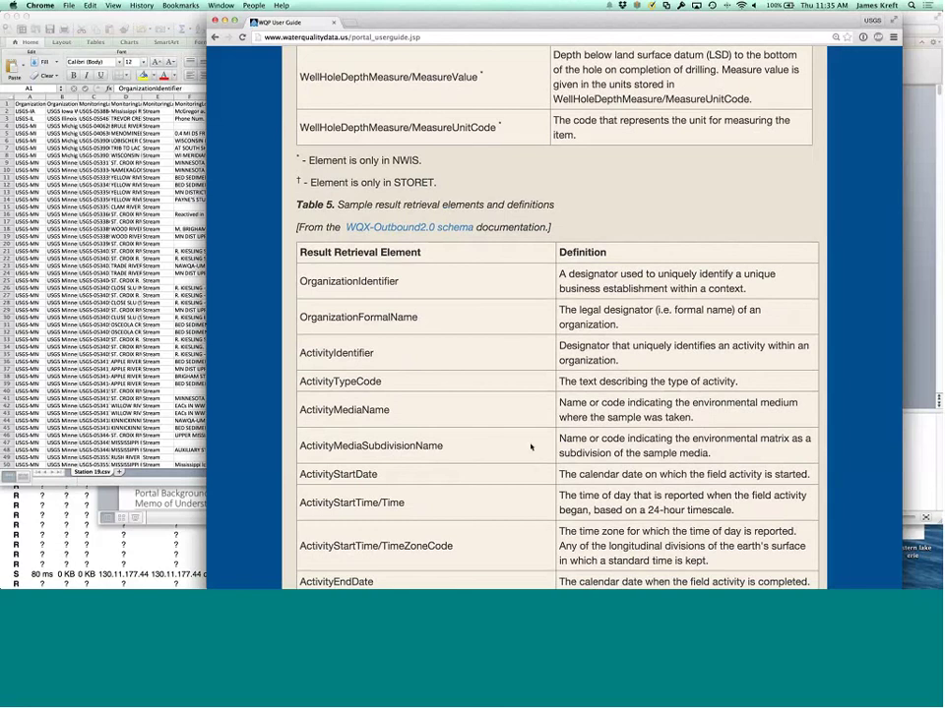
pyautogui.scroll(-6, 531, 446)
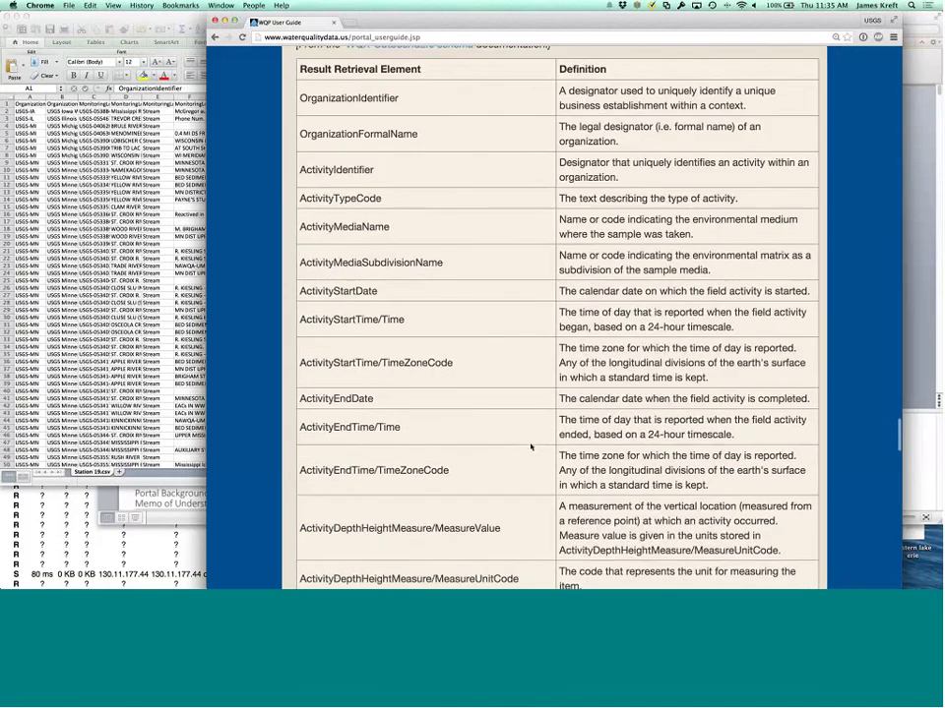
pyautogui.scroll(-20, 530, 447)
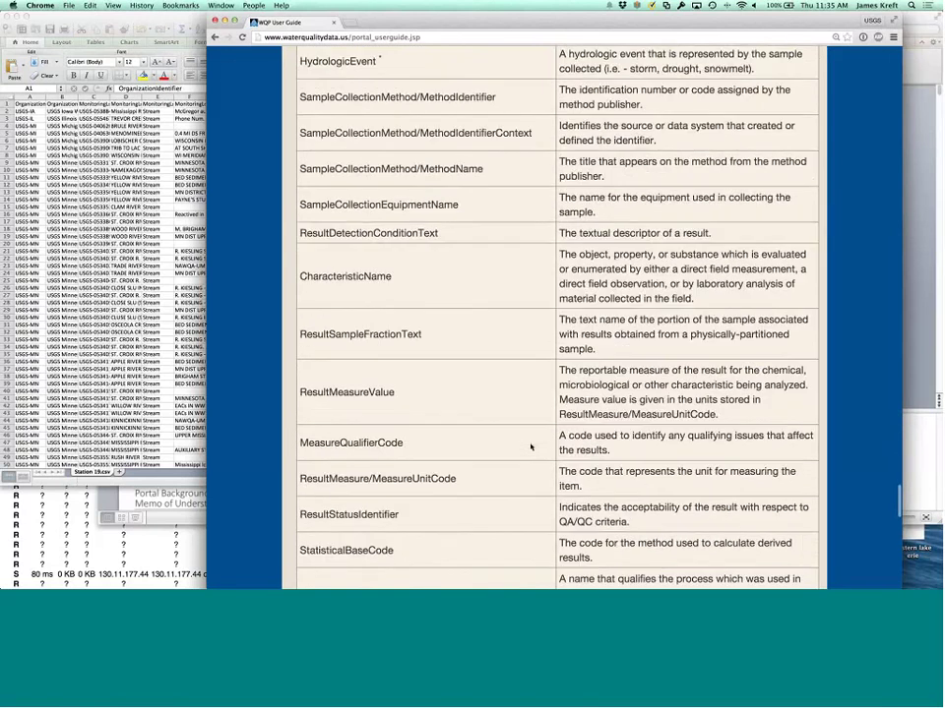
pyautogui.scroll(-10, 530, 447)
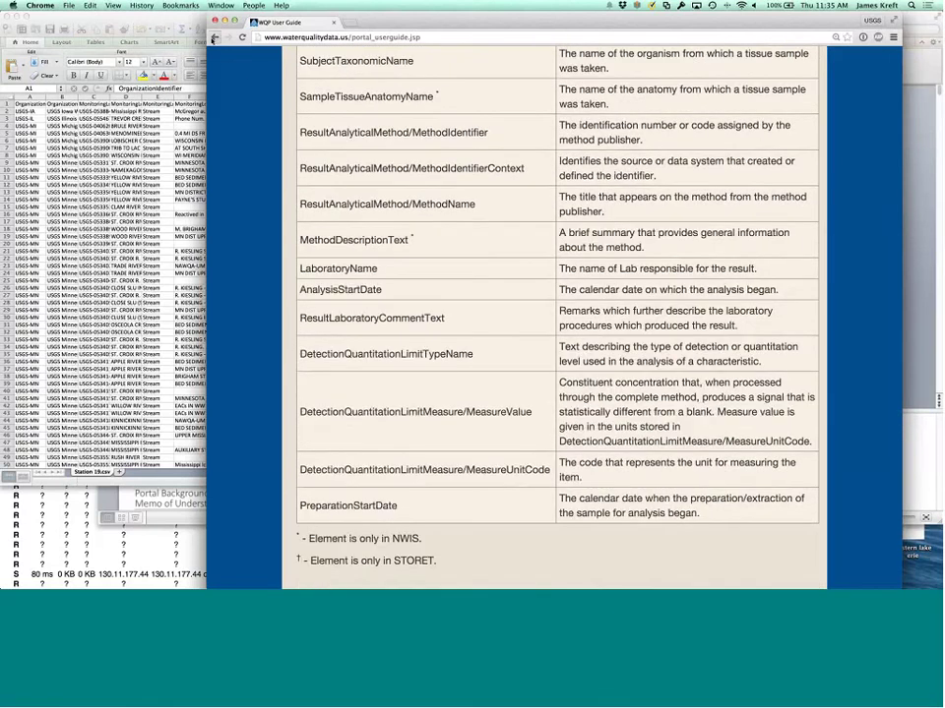
# - Return to the query form and reveal its REST-like Sites and Sample results URLs
pyautogui.click(213, 37)
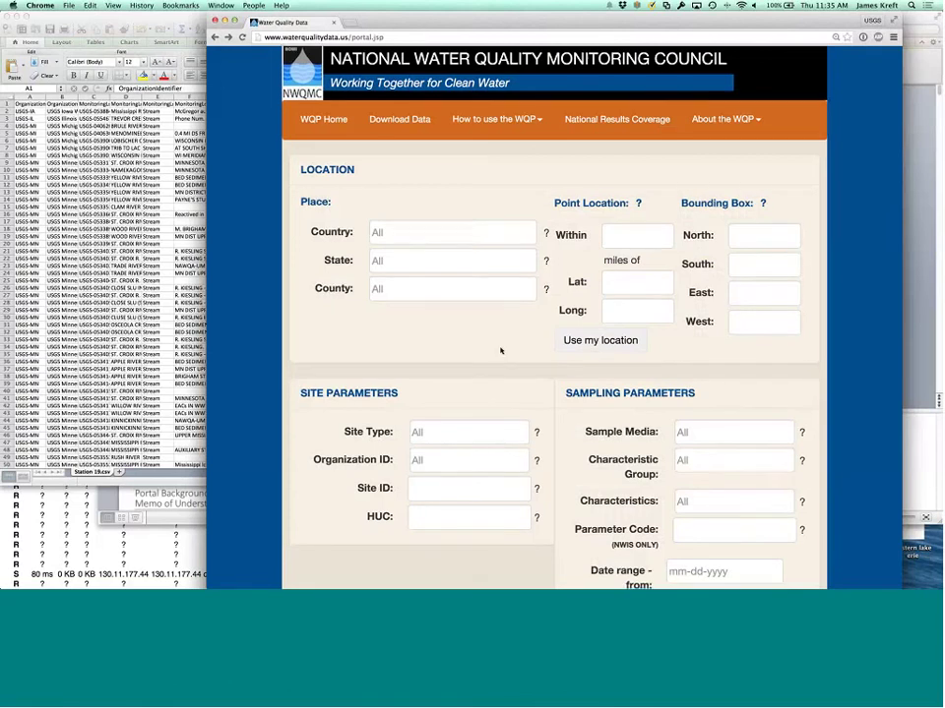
pyautogui.scroll(-5, 500, 352)
pyautogui.scroll(-4, 525, 492)
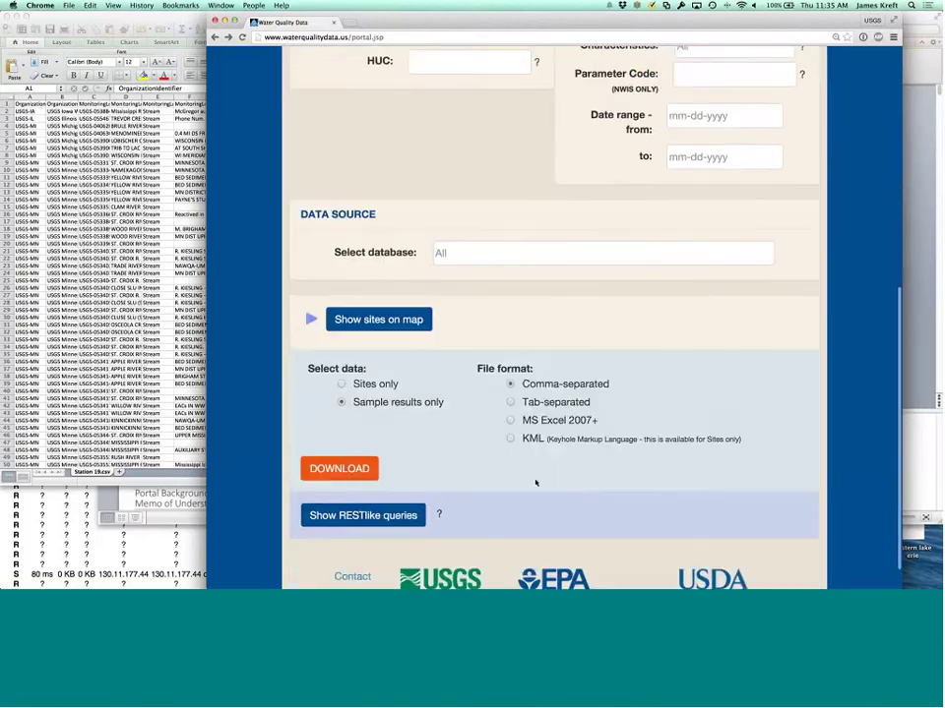
pyautogui.scroll(-1, 567, 476)
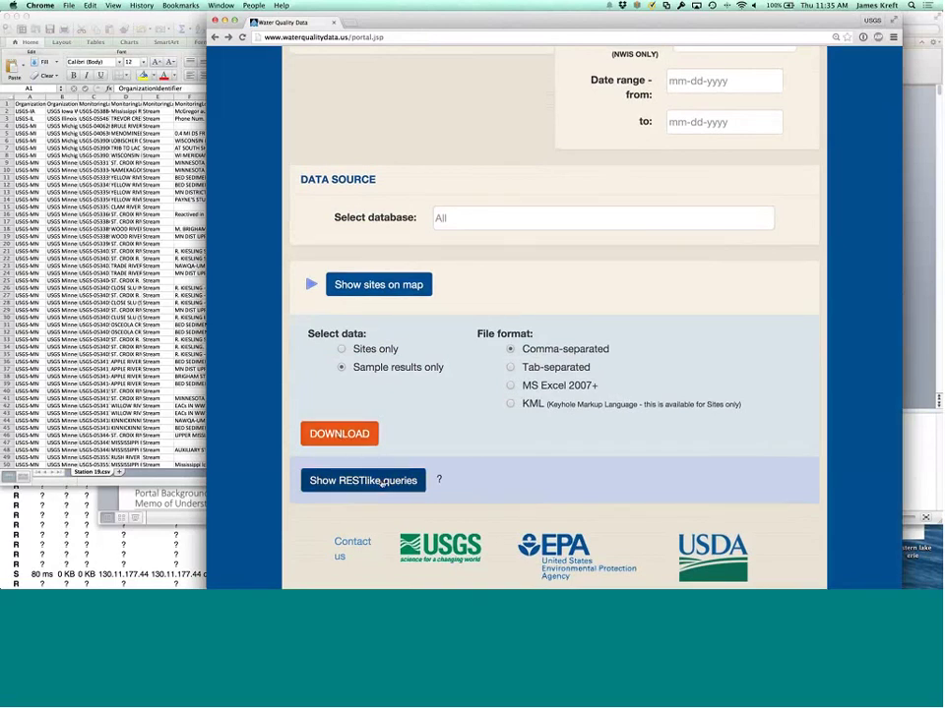
pyautogui.click(381, 481)
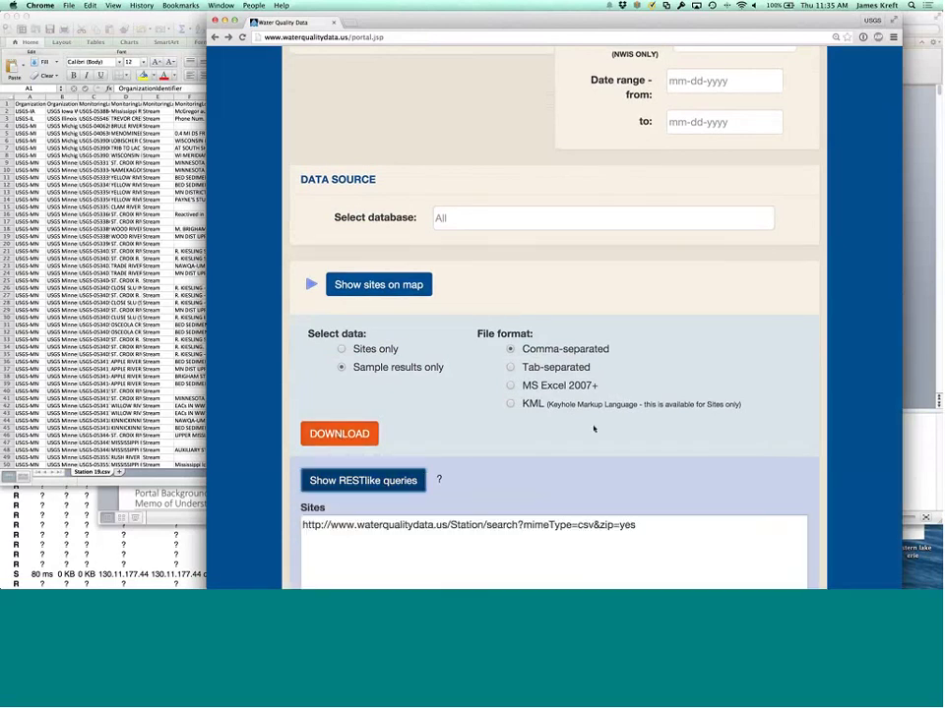
pyautogui.scroll(-1, 596, 468)
pyautogui.scroll(-4, 639, 473)
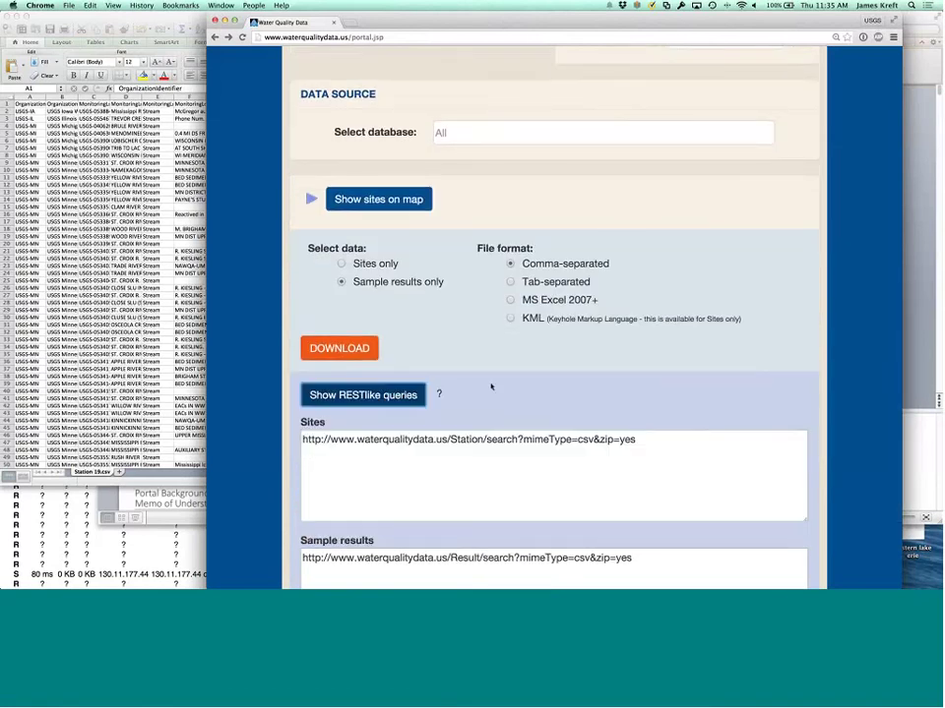
pyautogui.scroll(15, 453, 325)
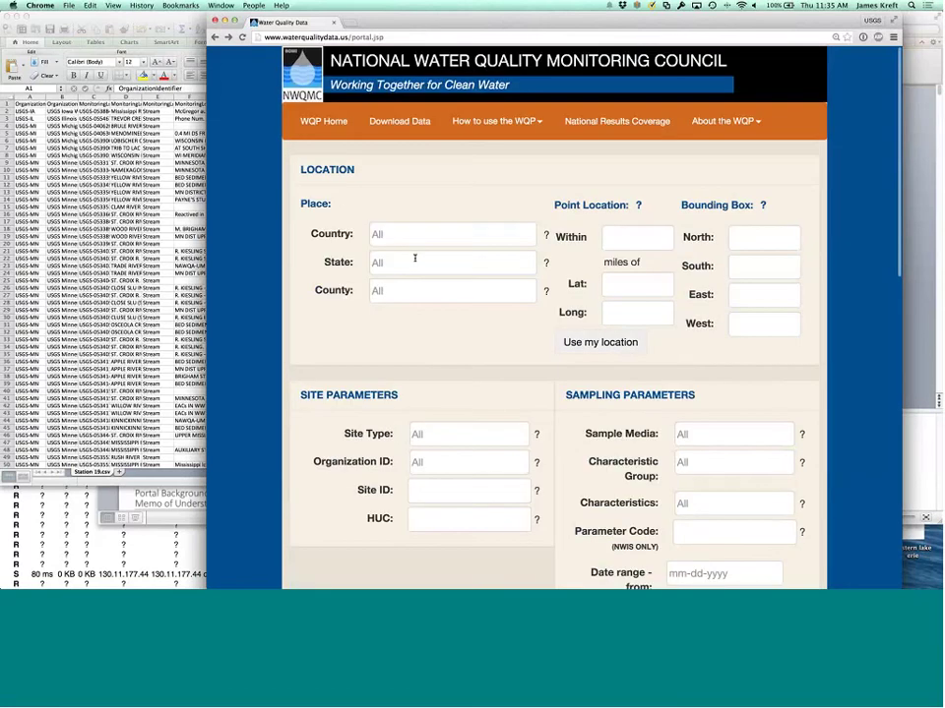
# - Set the location filter to Wisconsin state and Dane County
pyautogui.click(414, 259)
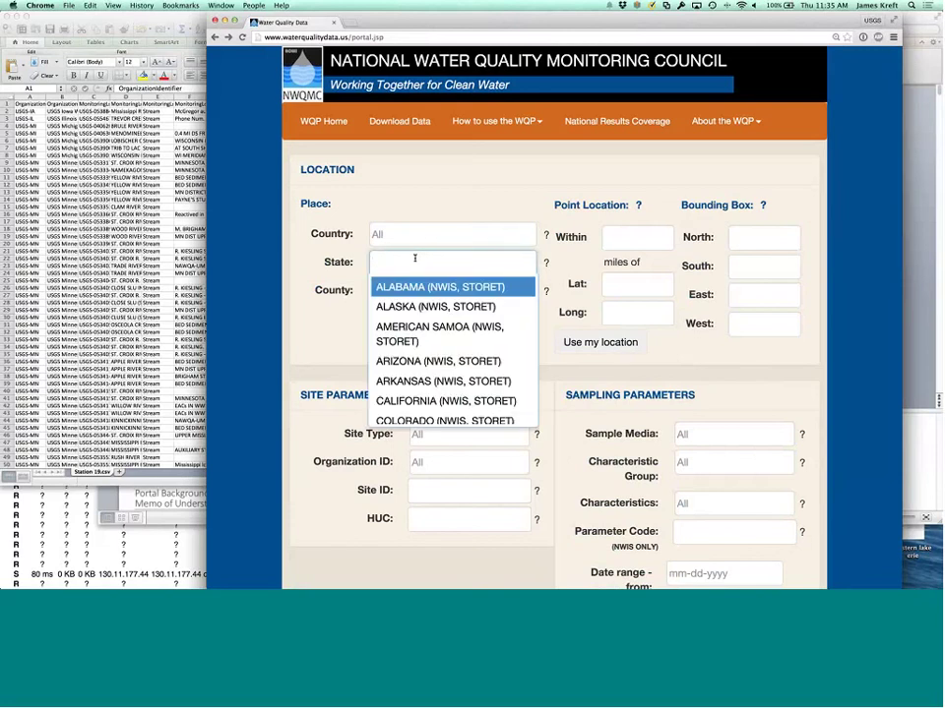
pyautogui.write('Wi')
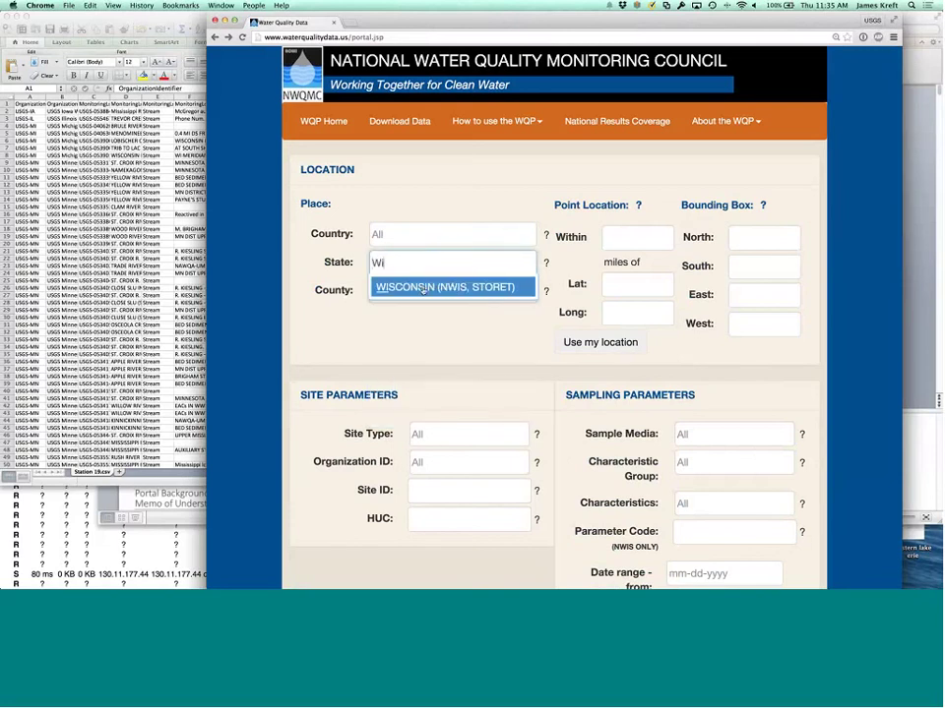
pyautogui.click(423, 289)
pyautogui.click(417, 292)
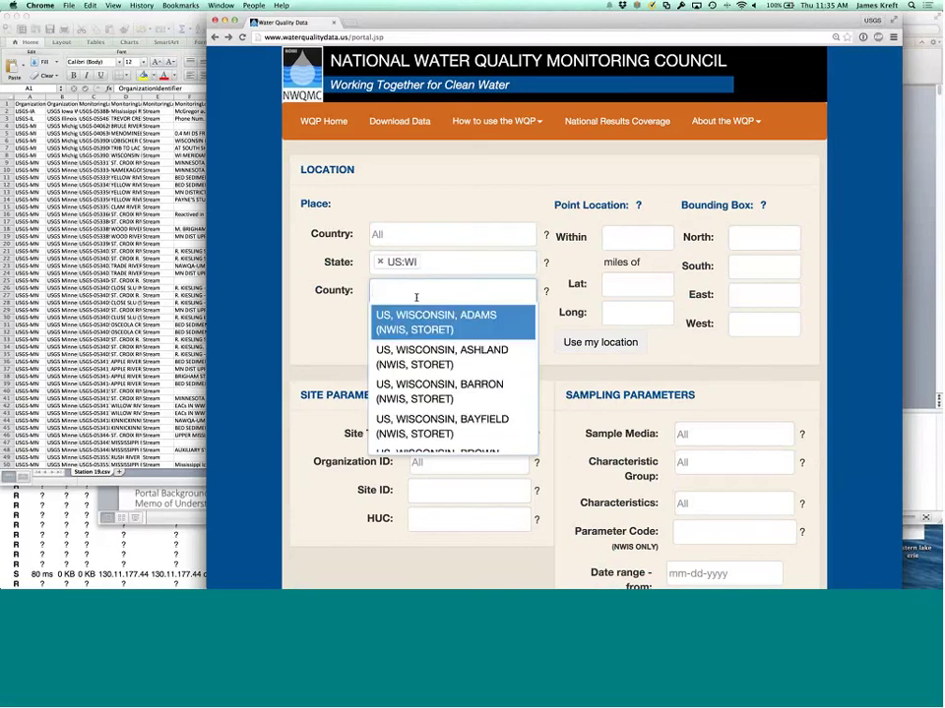
pyautogui.write('D')
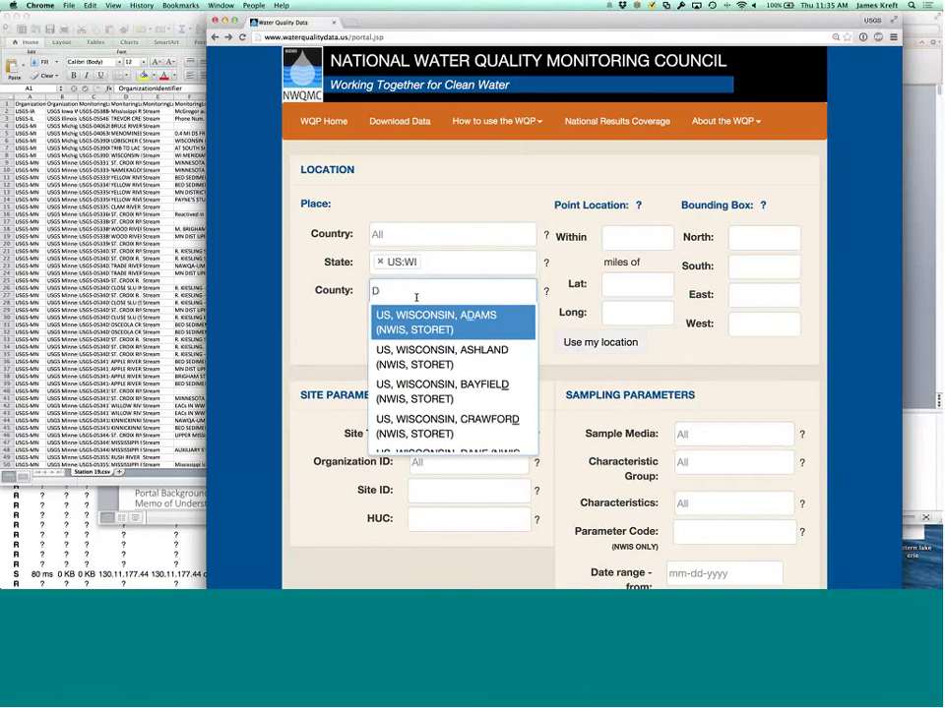
pyautogui.write('a')
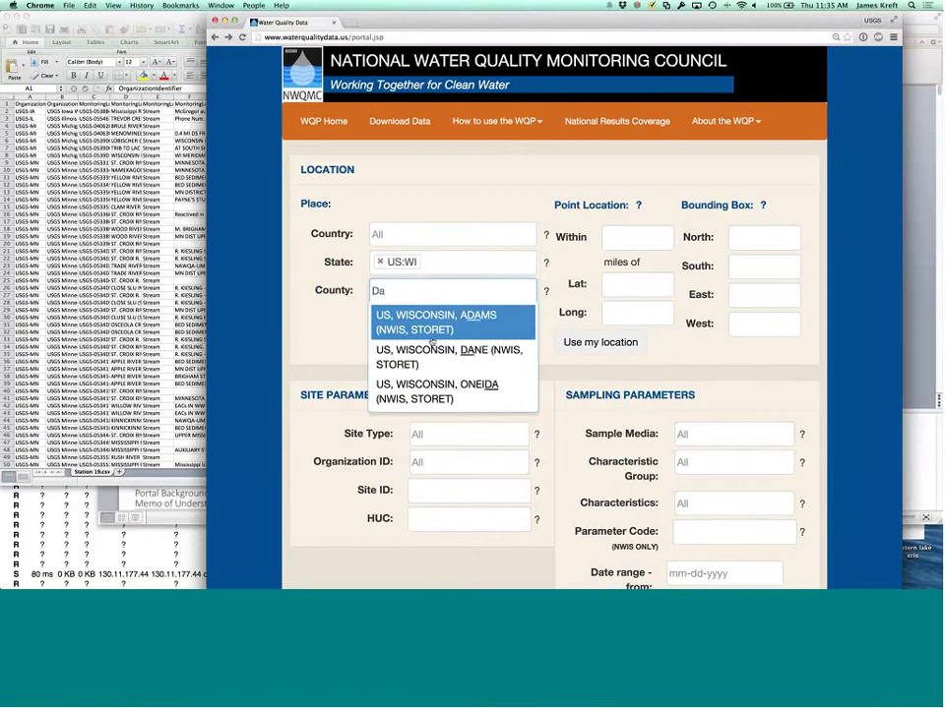
pyautogui.click(433, 342)
# - Restrict site types to Stream and Well and the characteristic group to Nutrient
pyautogui.click(439, 434)
pyautogui.write('Stre')
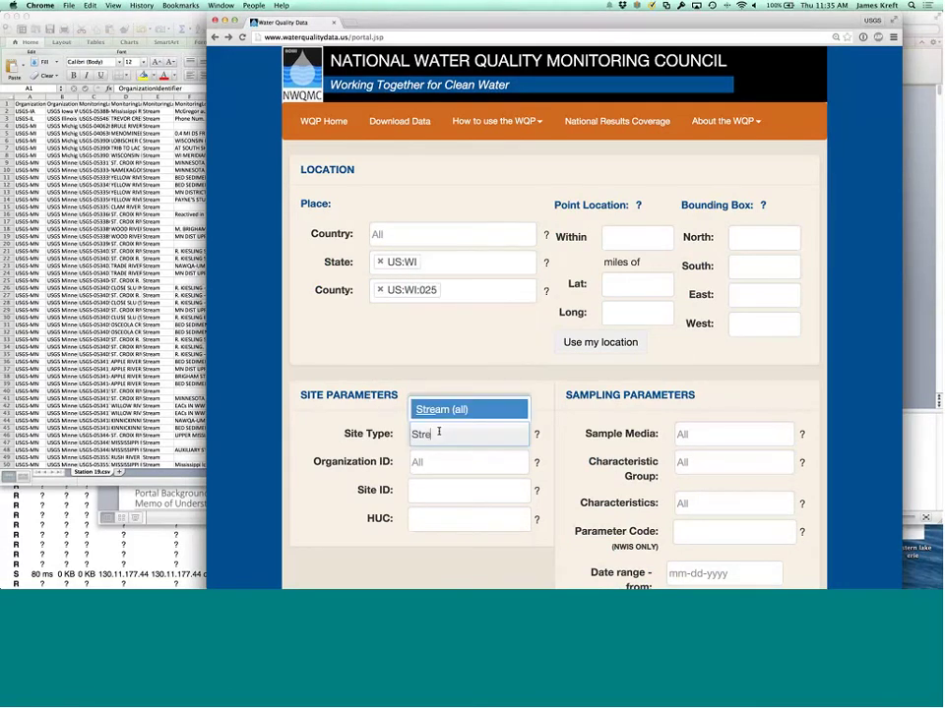
pyautogui.press('Return')
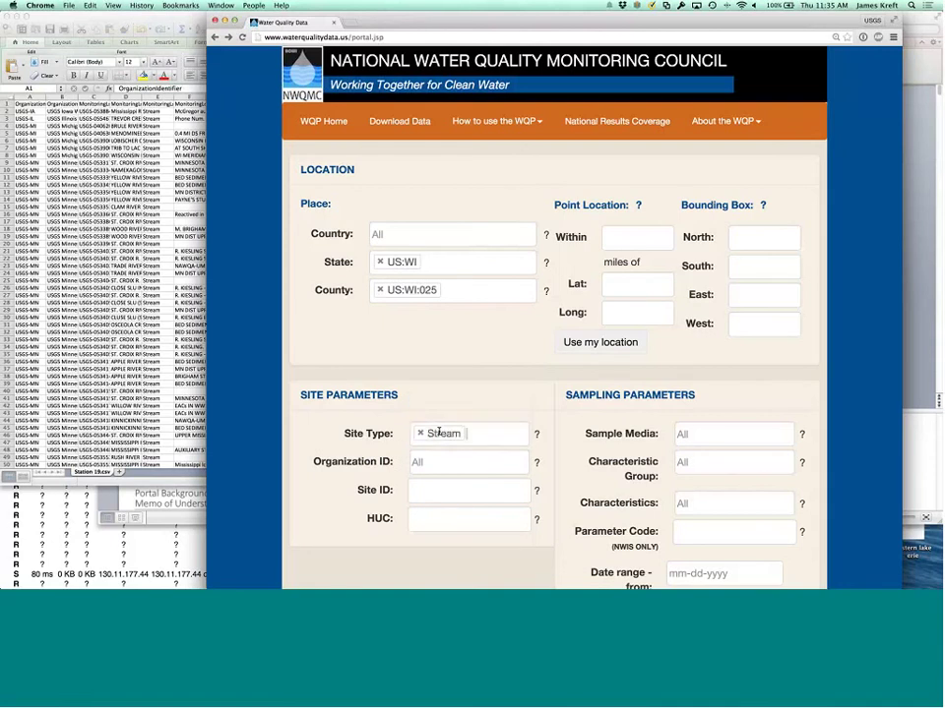
pyautogui.write('Well')
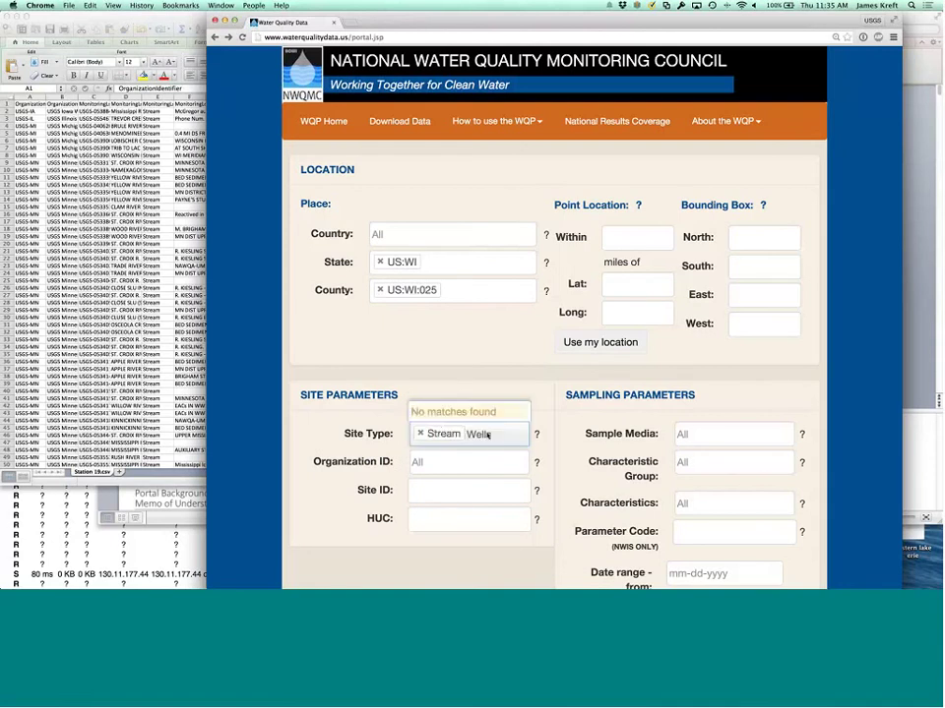
pyautogui.press('Return')
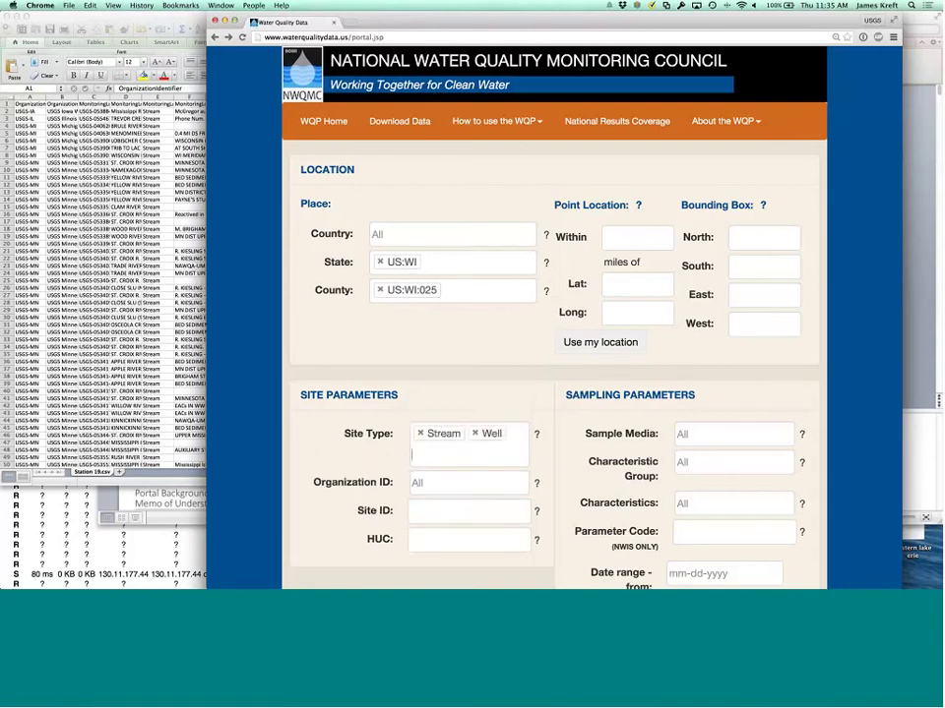
pyautogui.click(706, 460)
pyautogui.write('Nut')
pyautogui.click(711, 443)
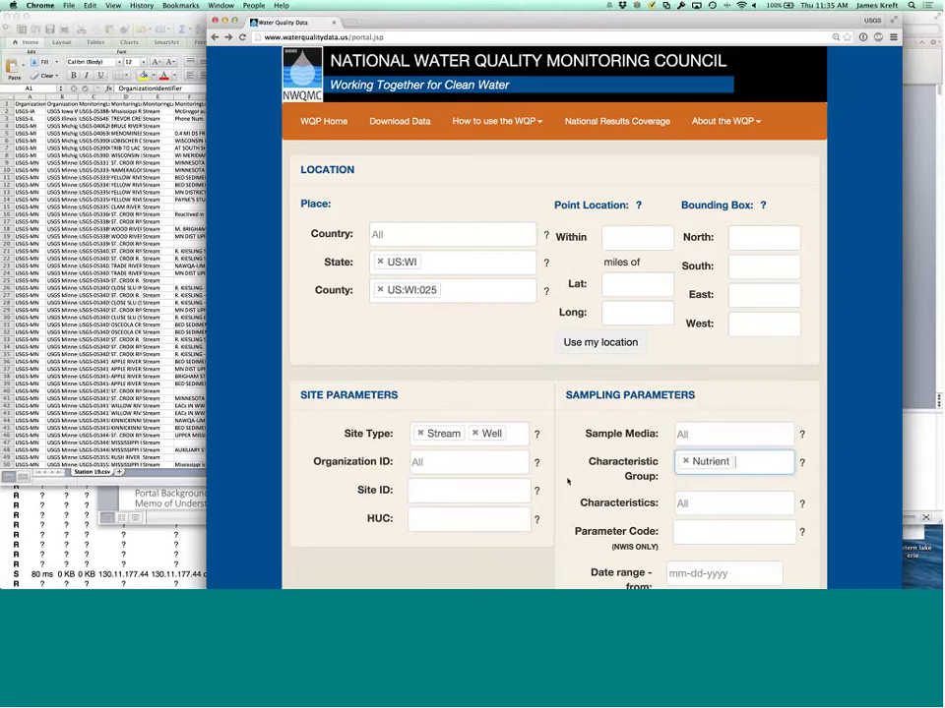
pyautogui.scroll(-2, 567, 481)
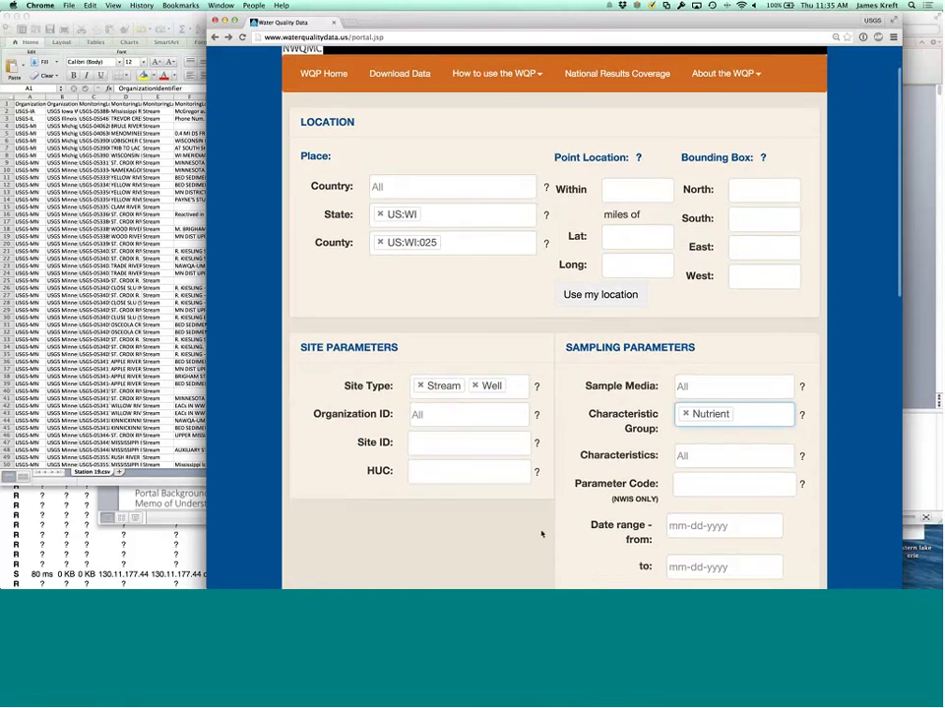
pyautogui.scroll(-1, 580, 499)
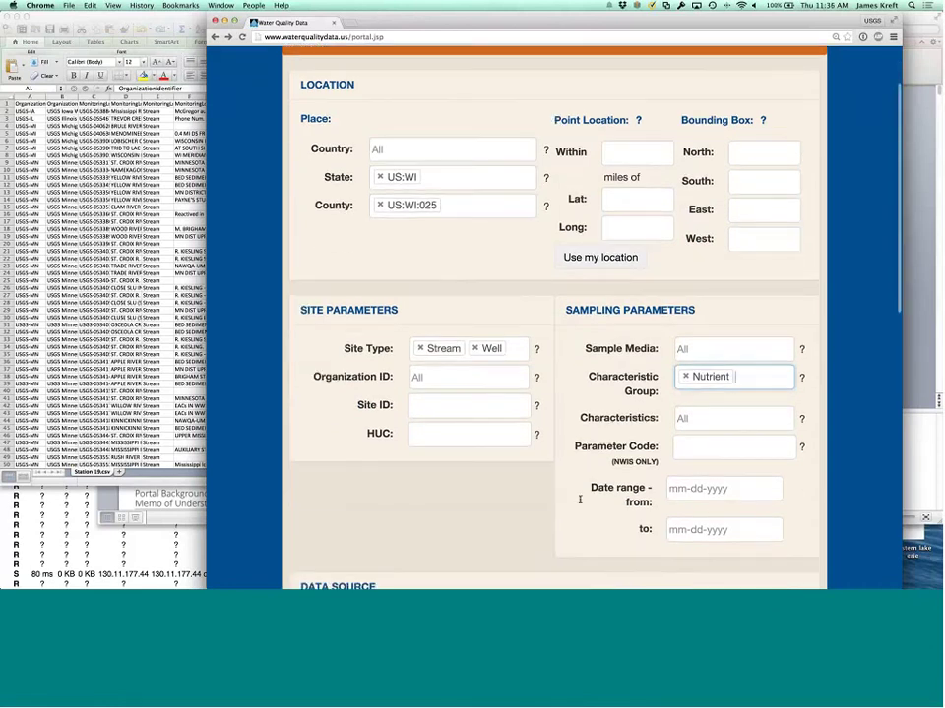
pyautogui.scroll(-10, 580, 499)
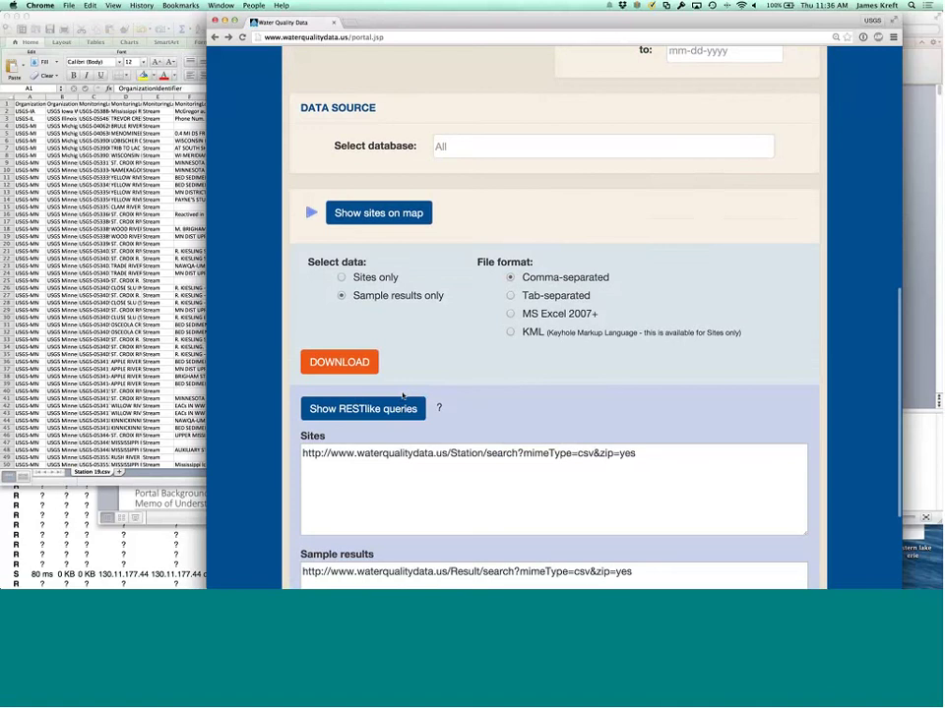
# - Regenerate the REST-like URLs with the new filters and select the entire Sites URL
pyautogui.click(401, 398)
pyautogui.scroll(-2, 401, 395)
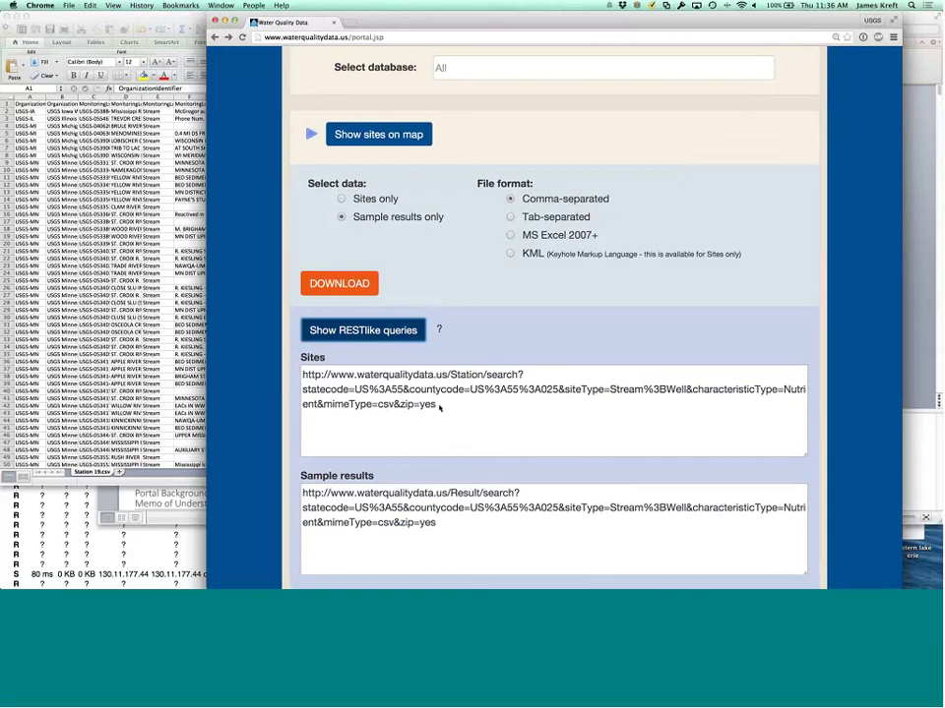
pyautogui.moveTo(439, 406); pyautogui.dragTo(273, 377)
pyautogui.press('super+c')
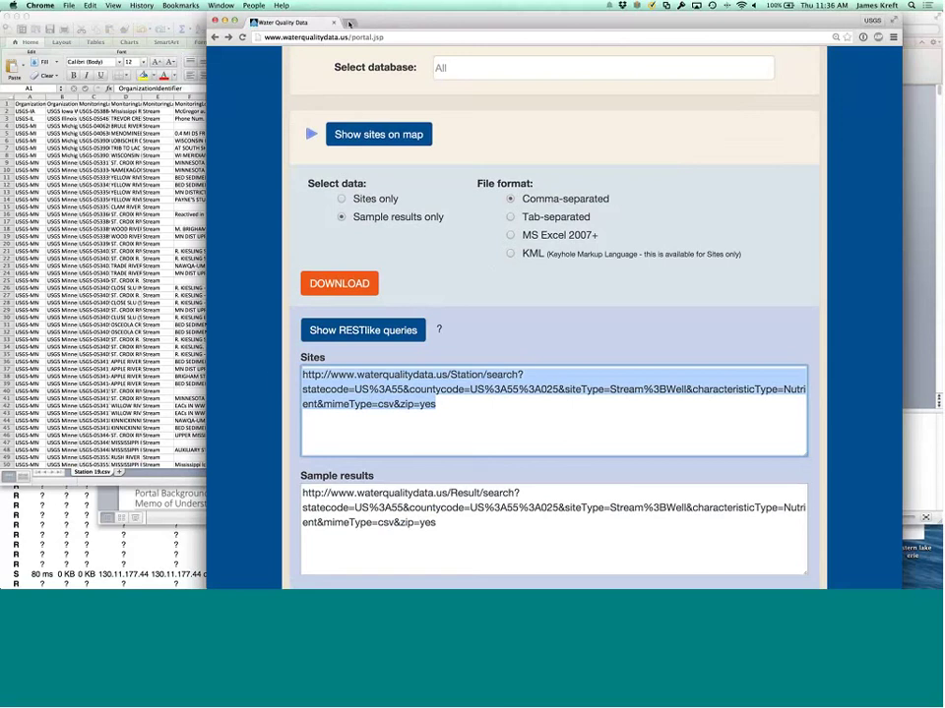
# - Load the copied Sites URL in a new tab, then show Station (46).zip in Finder
pyautogui.click(348, 23)
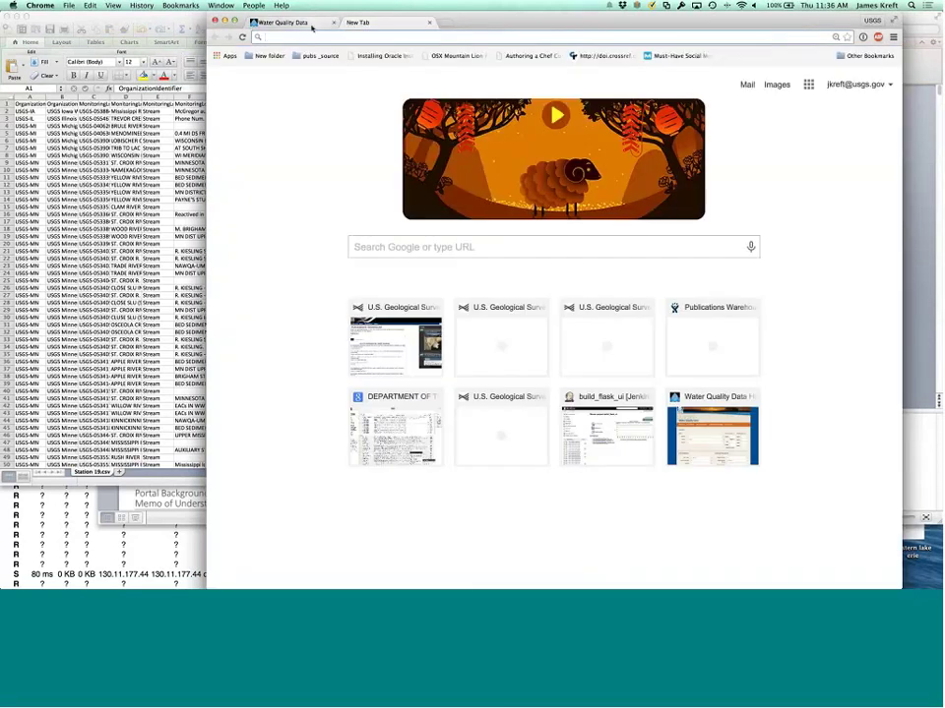
pyautogui.press('super+v')
pyautogui.press('Return')
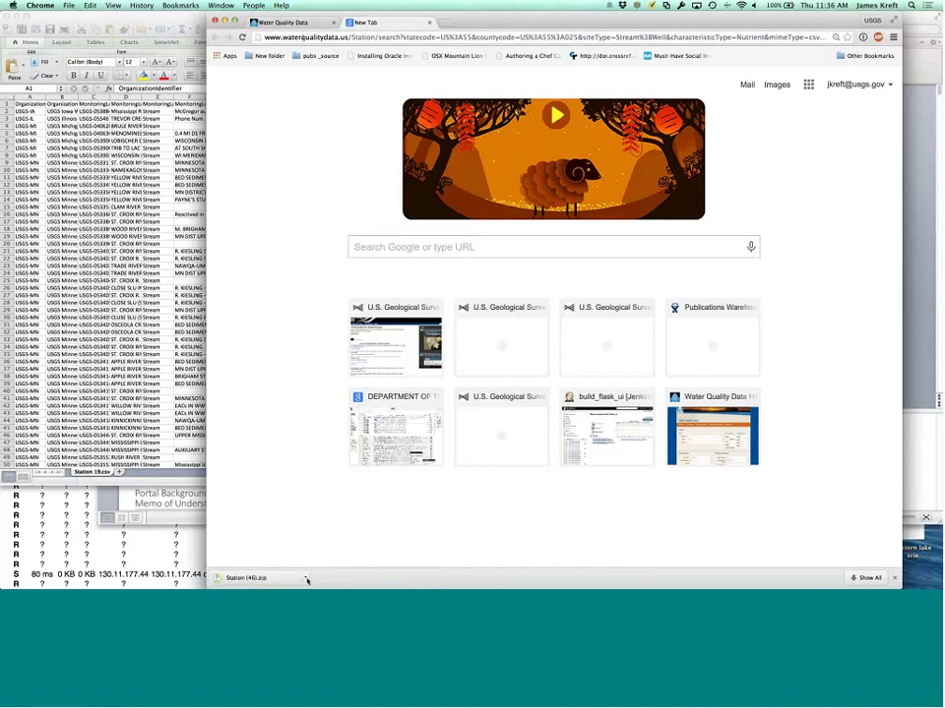
pyautogui.click(305, 579)
pyautogui.click(290, 581)
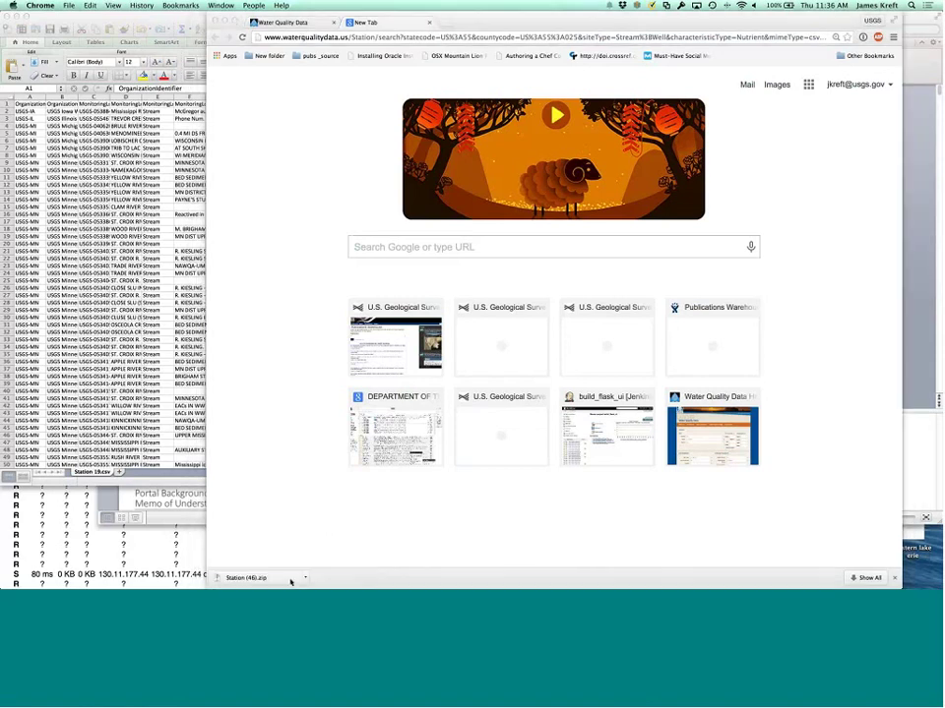
# - Open Station 20.csv from Downloads in Excel and enlarge the window to review the Wisconsin station rows
pyautogui.click(335, 75)
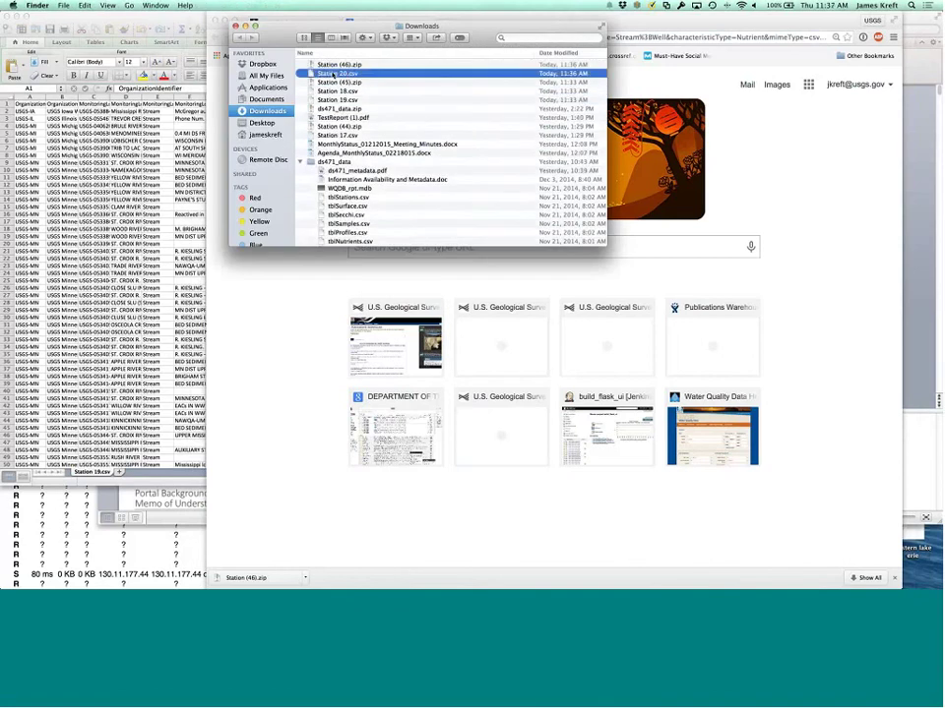
pyautogui.doubleClick(335, 75)
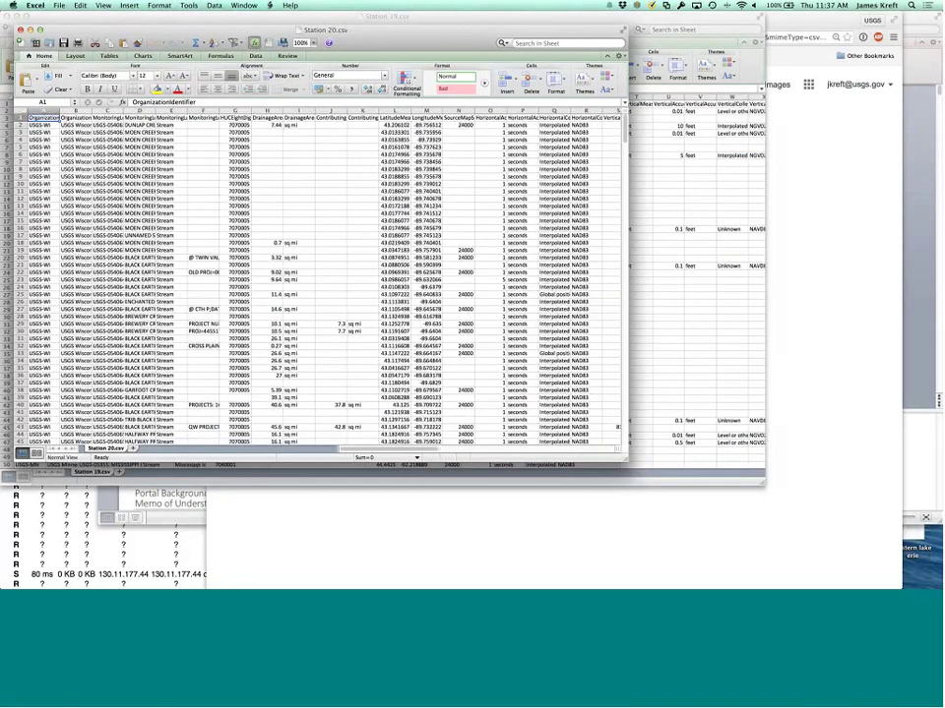
pyautogui.moveTo(874, 525); pyautogui.dragTo(874, 522)
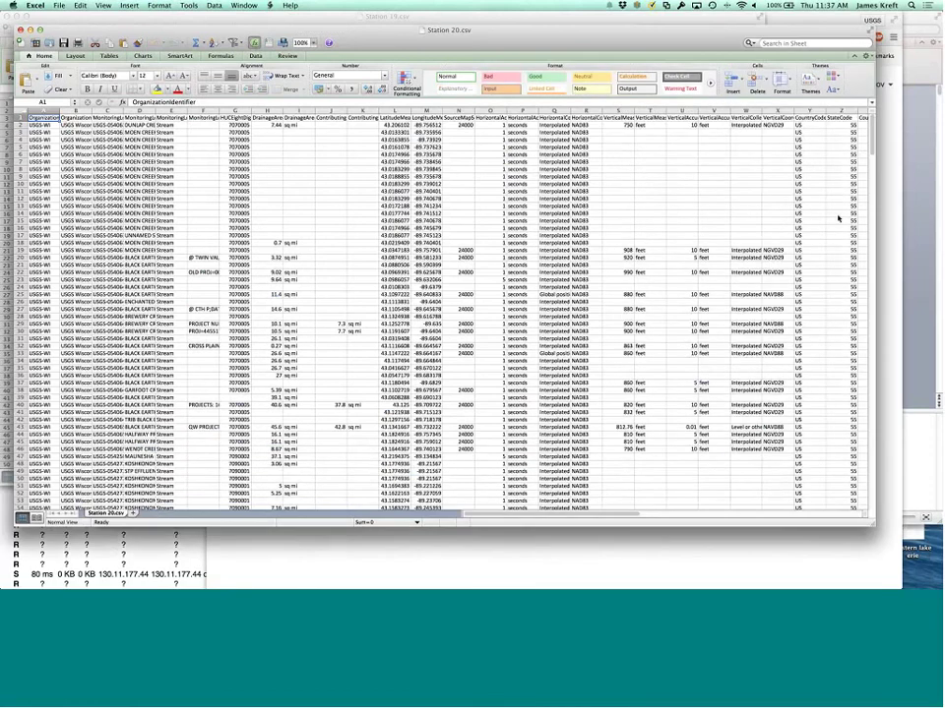
pyautogui.moveTo(870, 136); pyautogui.dragTo(874, 401)
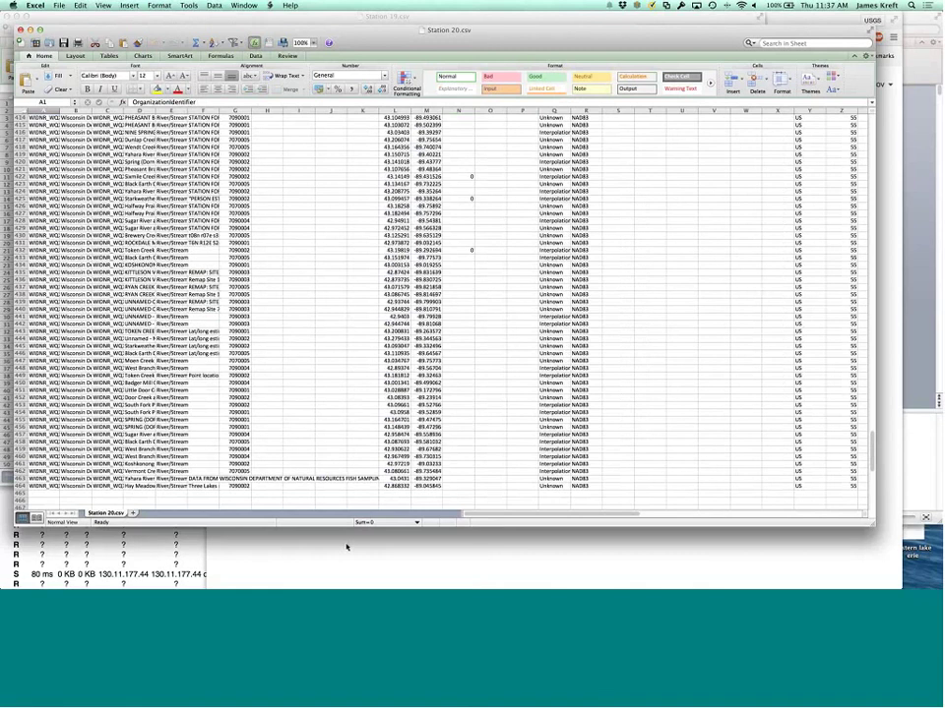
# - Switch from Excel back to the Water Quality Data query page in the browser
pyautogui.press('super+Tab')
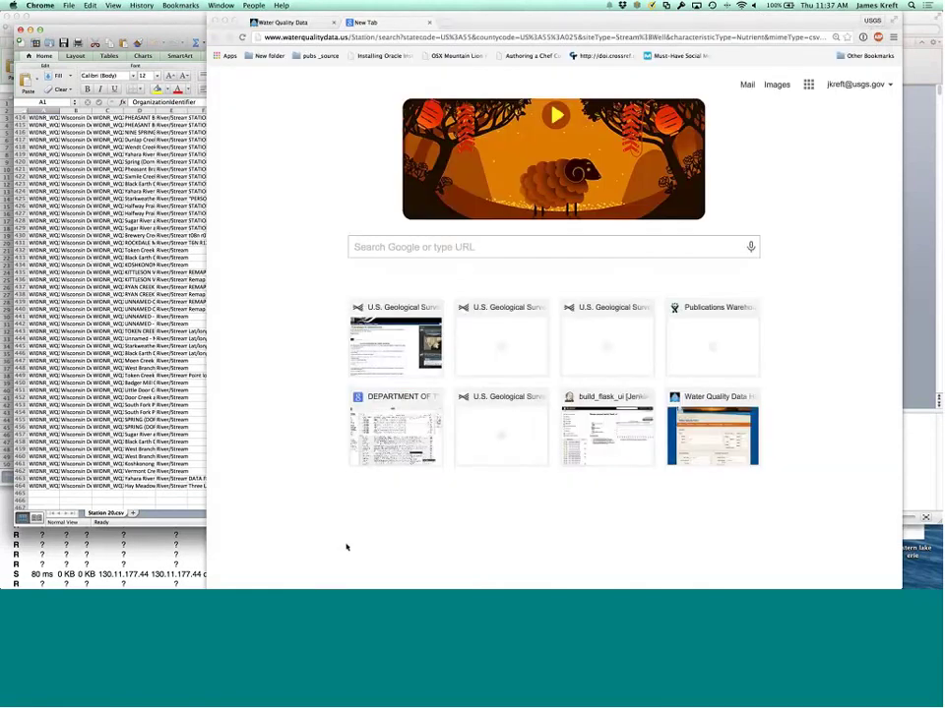
pyautogui.click(278, 23)
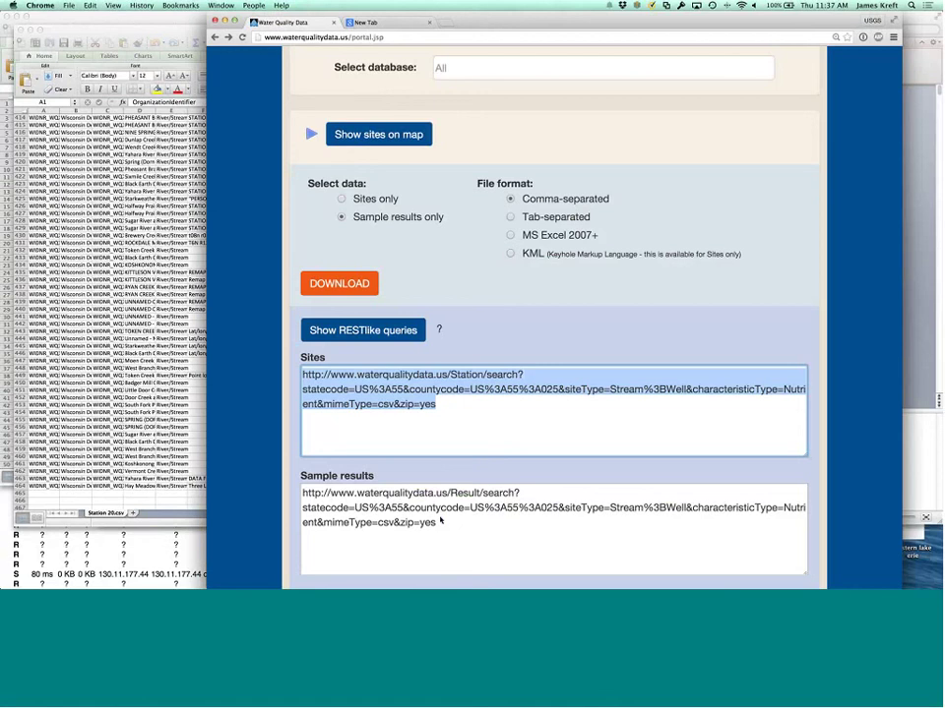
pyautogui.scroll(-2, 440, 521)
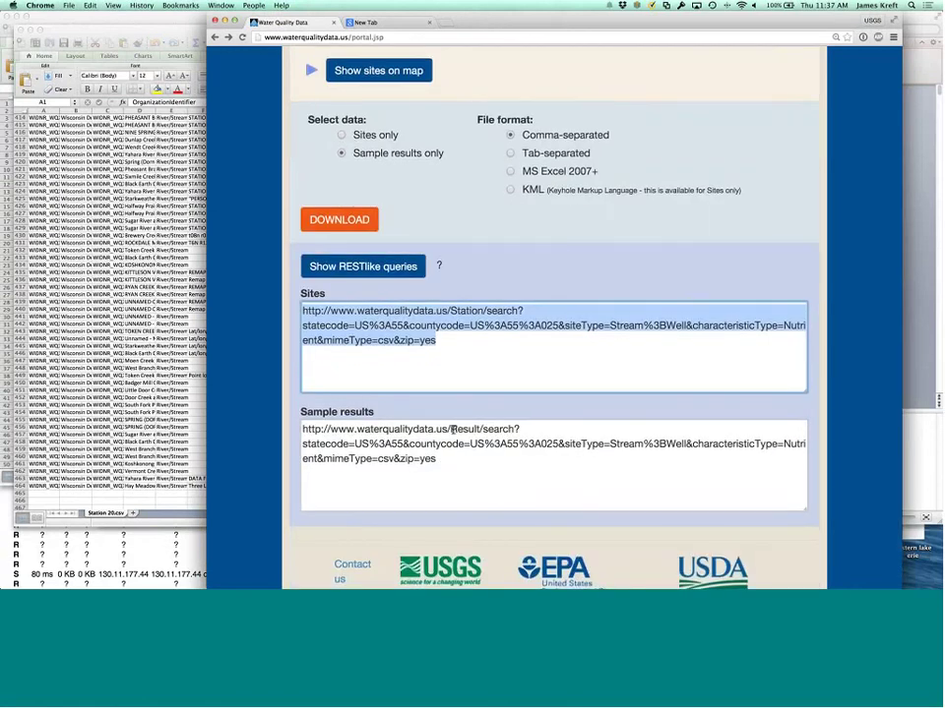
# - Highlight 'Result' in the Sample results URL and 'Station' in the Sites URL to compare them
pyautogui.doubleClick(453, 429)
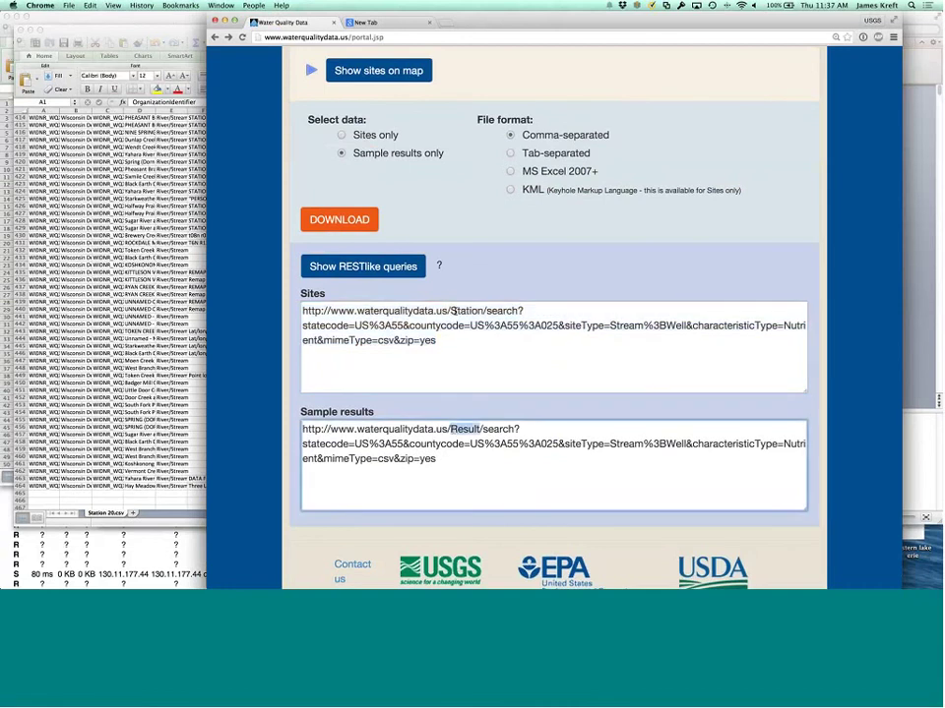
pyautogui.click(452, 311)
pyautogui.doubleClick(454, 311)
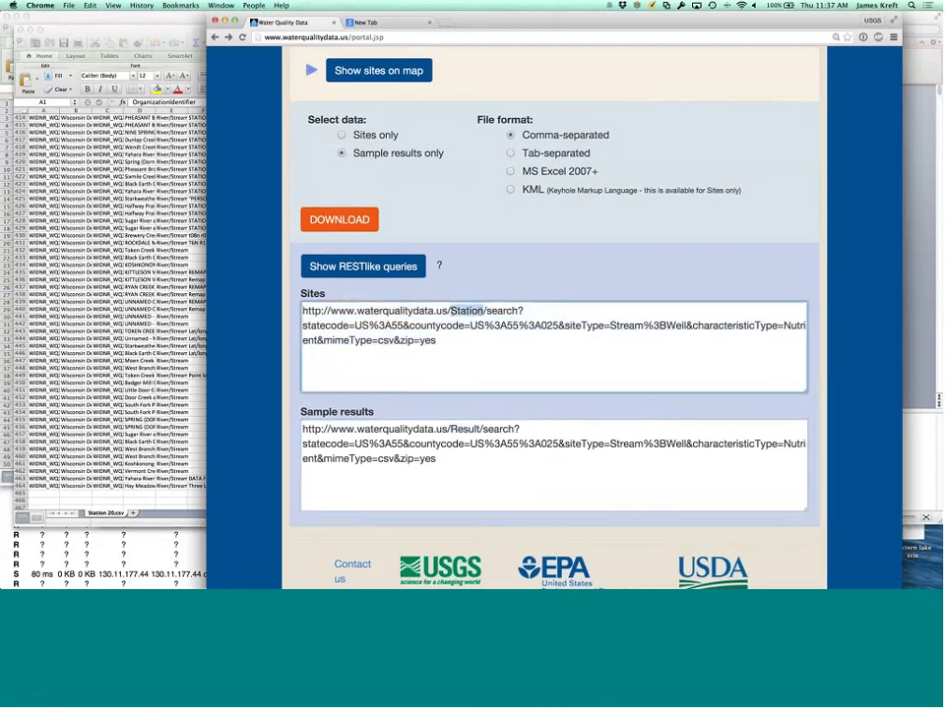
pyautogui.click(500, 402)
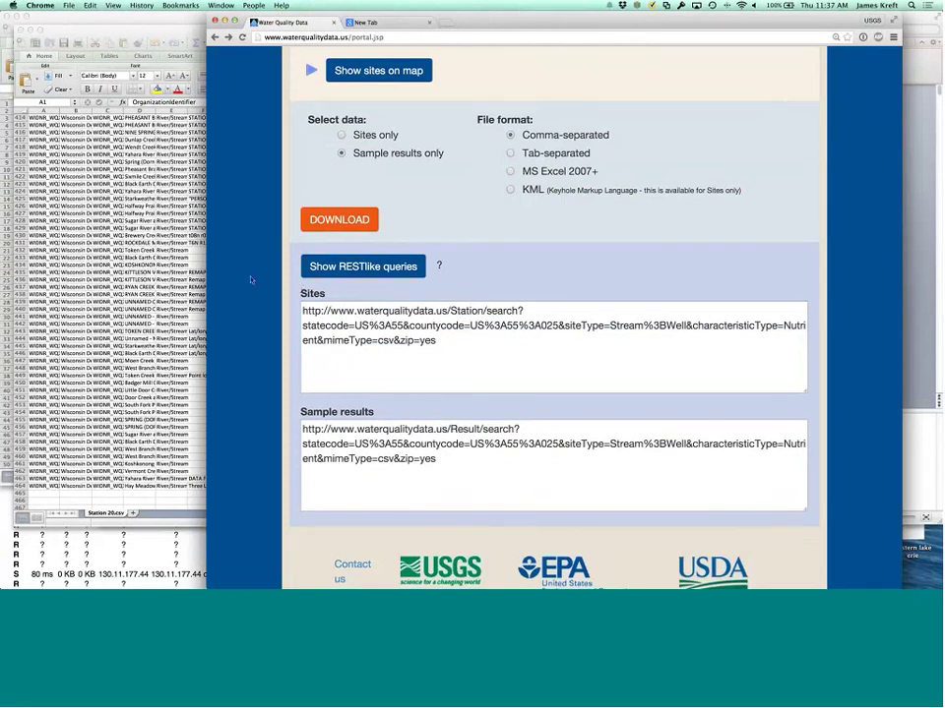
pyautogui.scroll(2, 251, 279)
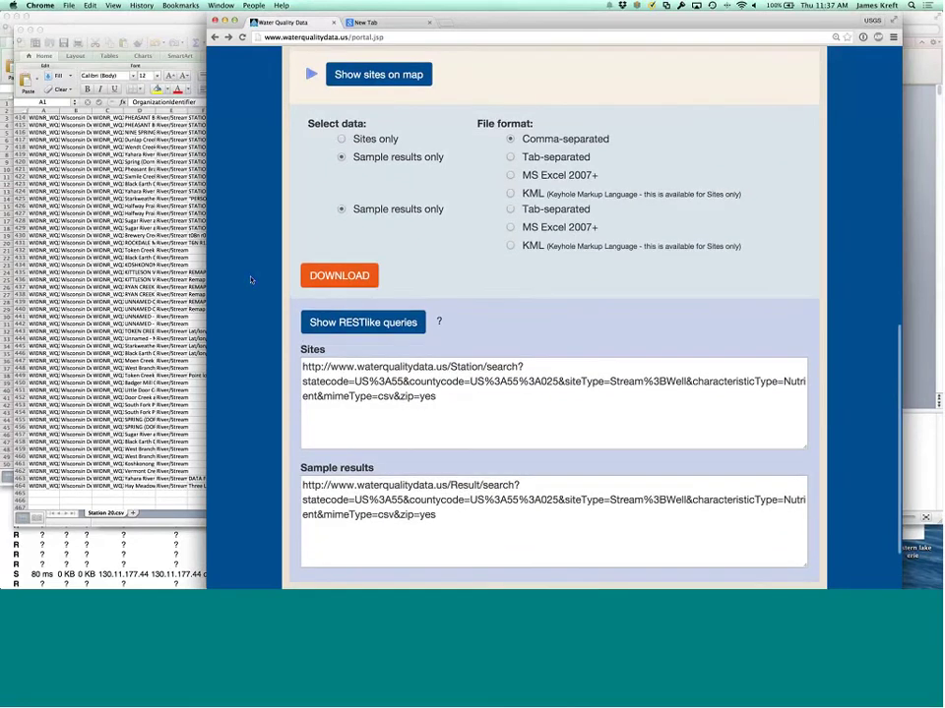
pyautogui.scroll(10, 251, 280)
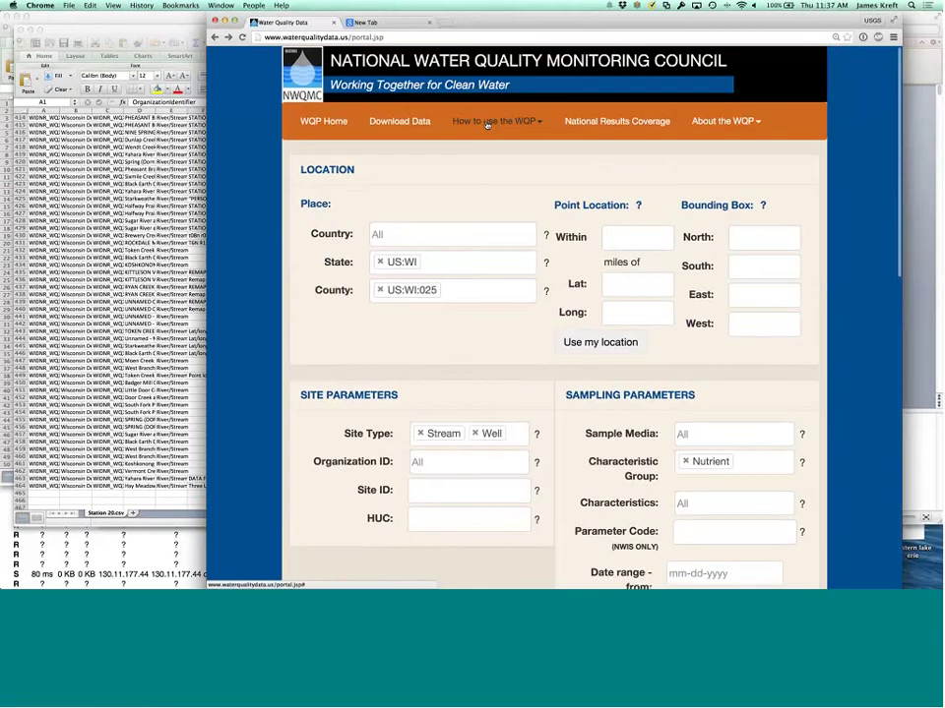
# - Open the Web Services Guide under How to use the WQP and read through Table 1's REST parameters
pyautogui.click(486, 125)
pyautogui.click(486, 174)
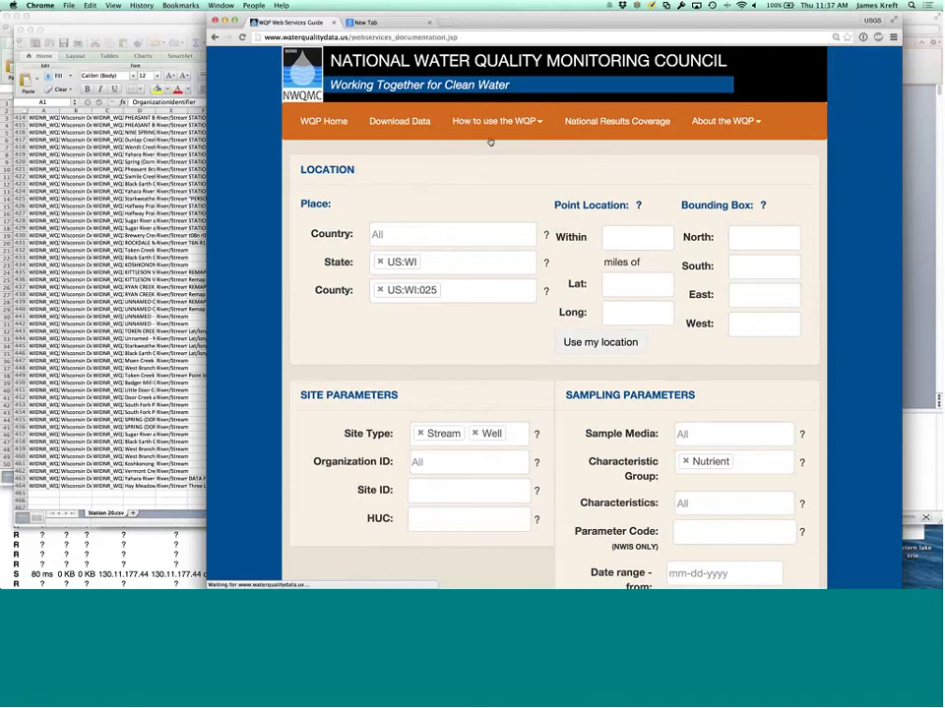
pyautogui.scroll(-5, 264, 363)
pyautogui.scroll(-10, 264, 363)
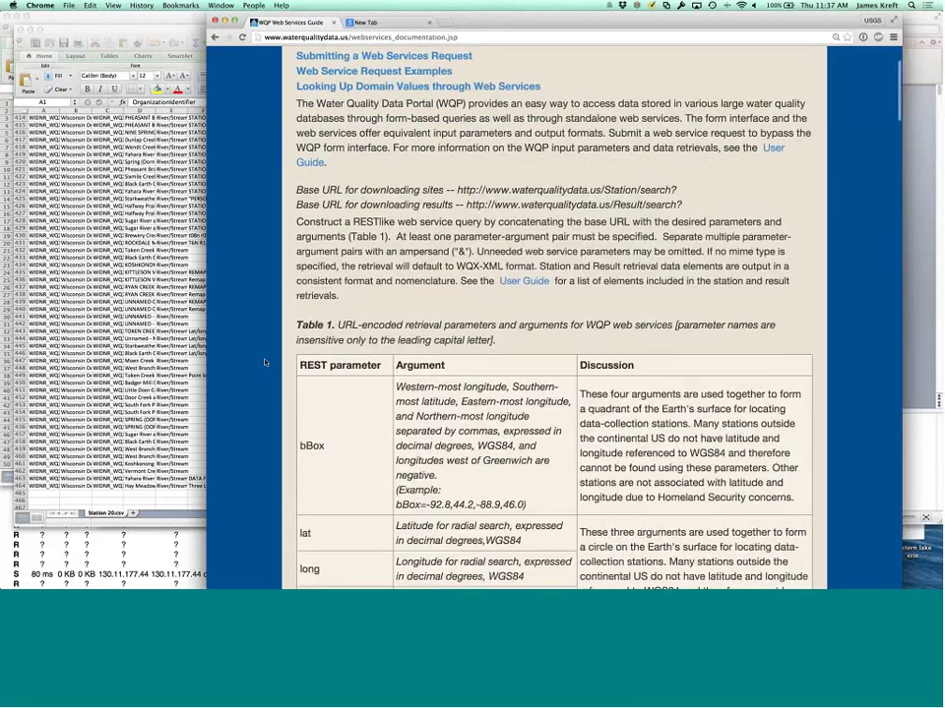
pyautogui.scroll(-6, 264, 363)
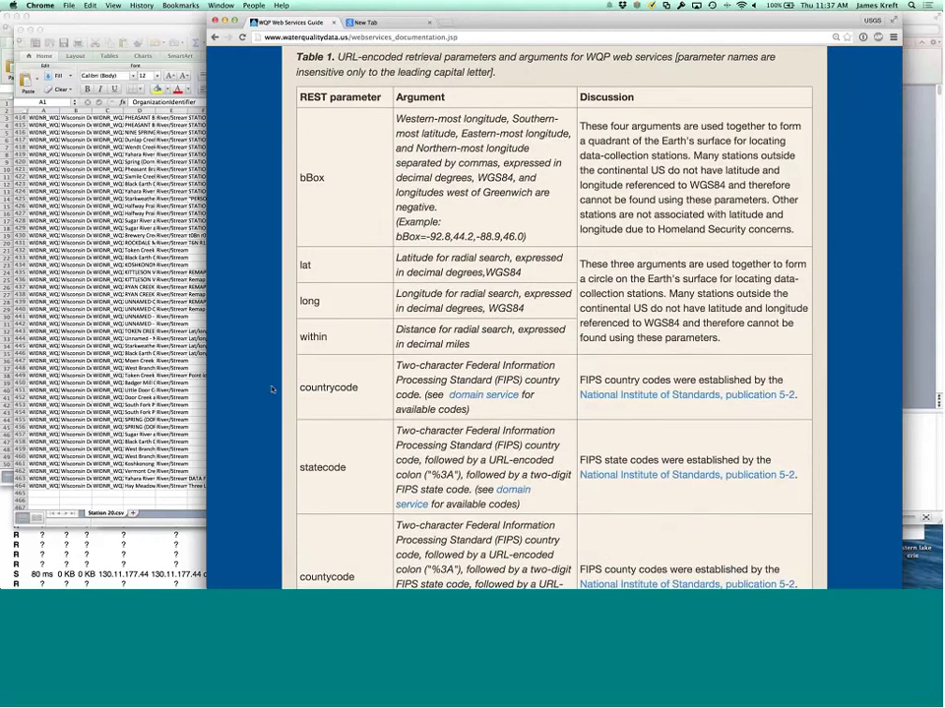
pyautogui.scroll(-15, 273, 389)
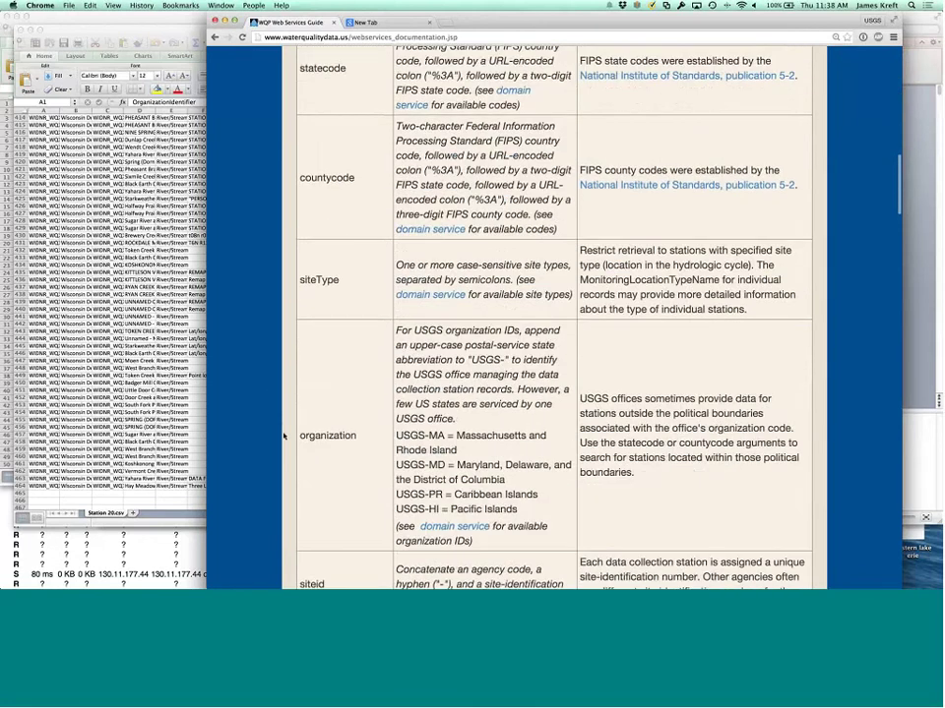
pyautogui.scroll(-20, 283, 436)
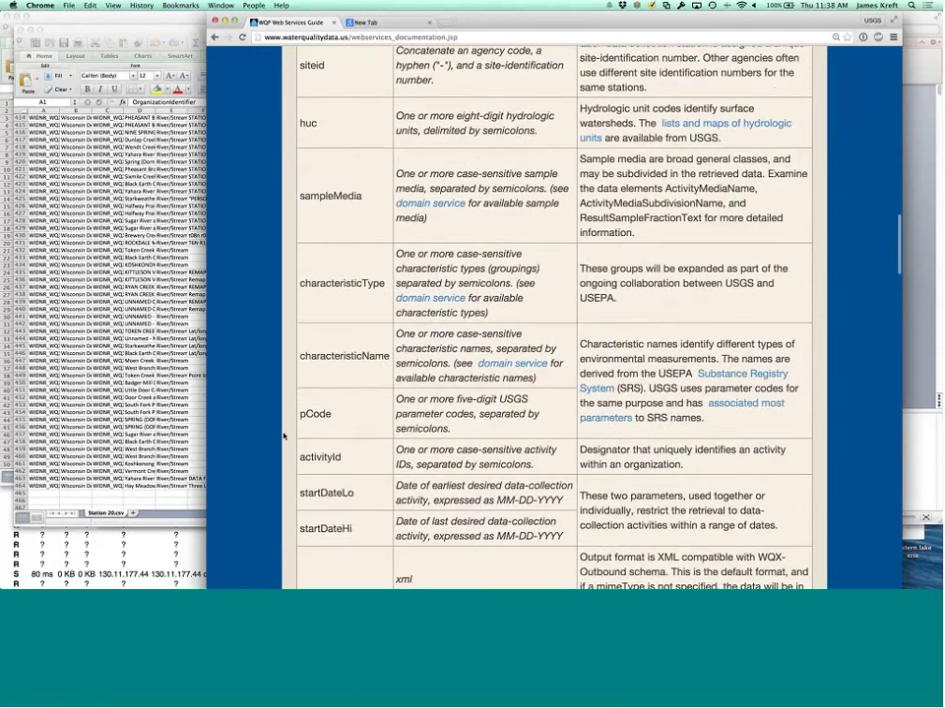
pyautogui.scroll(-15, 283, 436)
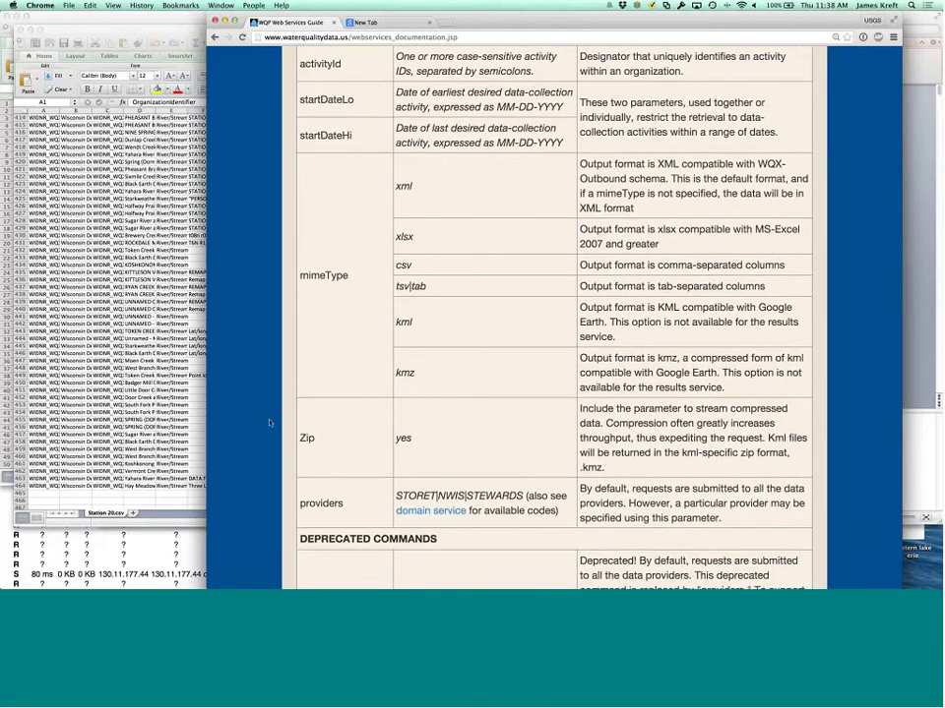
pyautogui.scroll(-1, 269, 423)
pyautogui.scroll(-3, 268, 423)
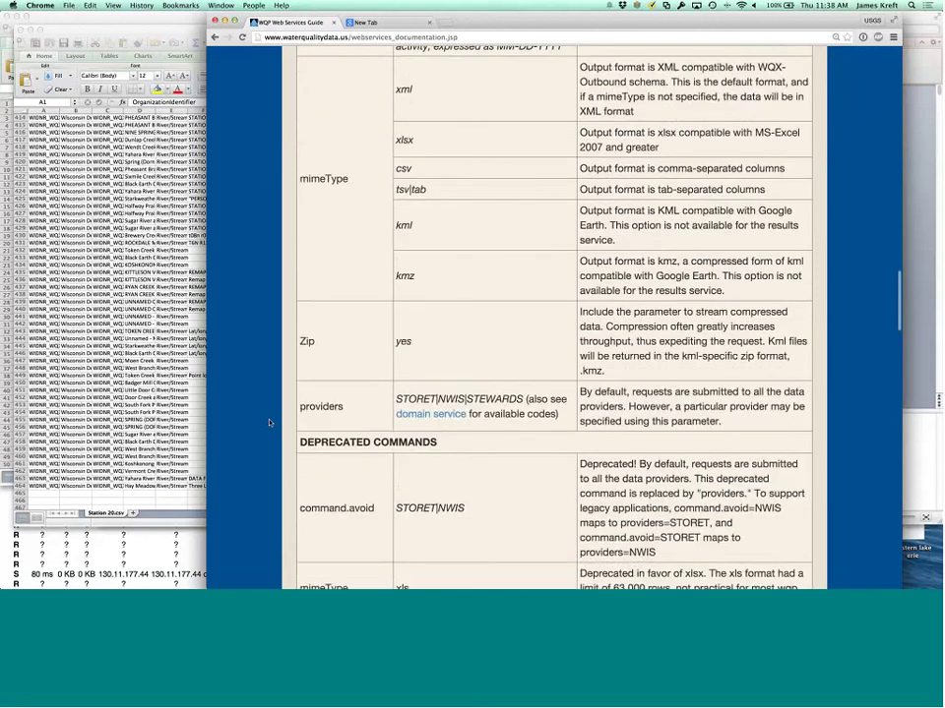
pyautogui.scroll(12, 267, 394)
pyautogui.scroll(10, 267, 301)
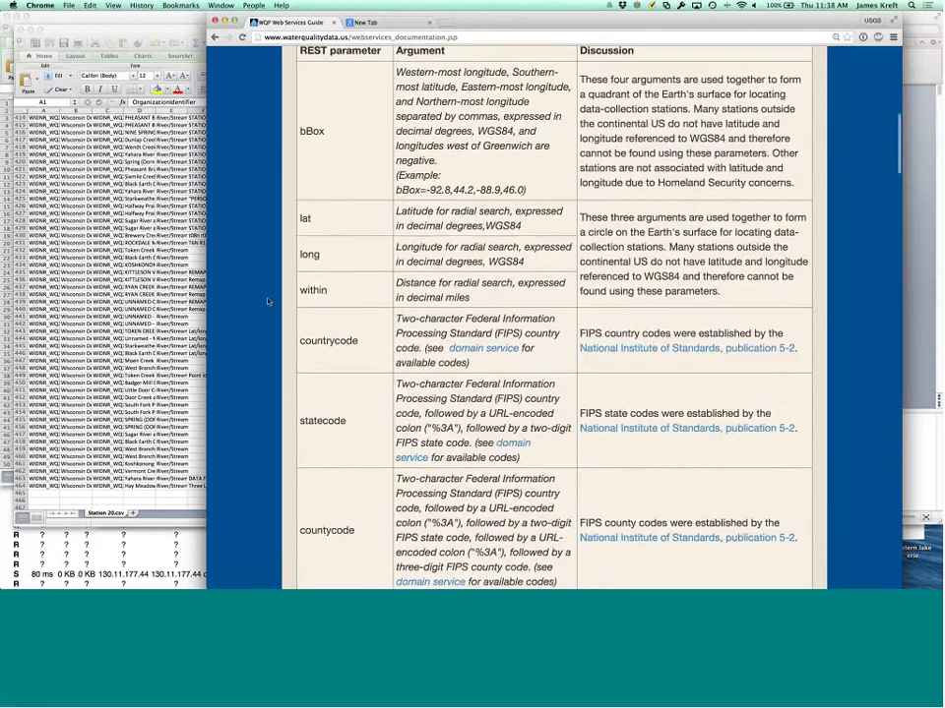
pyautogui.scroll(1, 268, 301)
pyautogui.scroll(15, 268, 301)
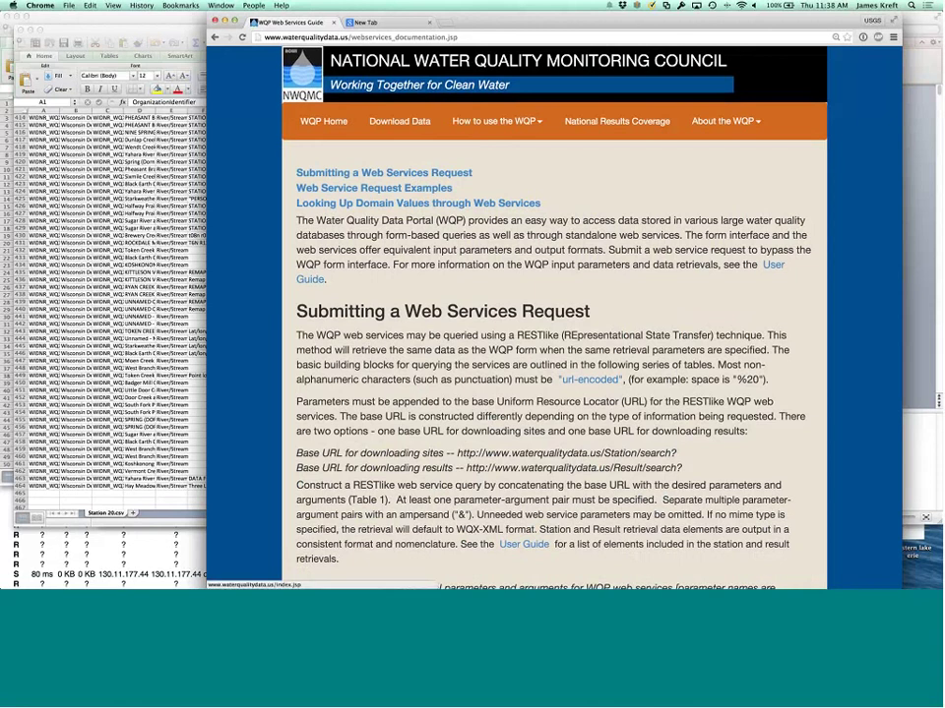
# - Return to an empty Download Data query form
pyautogui.click(529, 124)
pyautogui.click(529, 124)
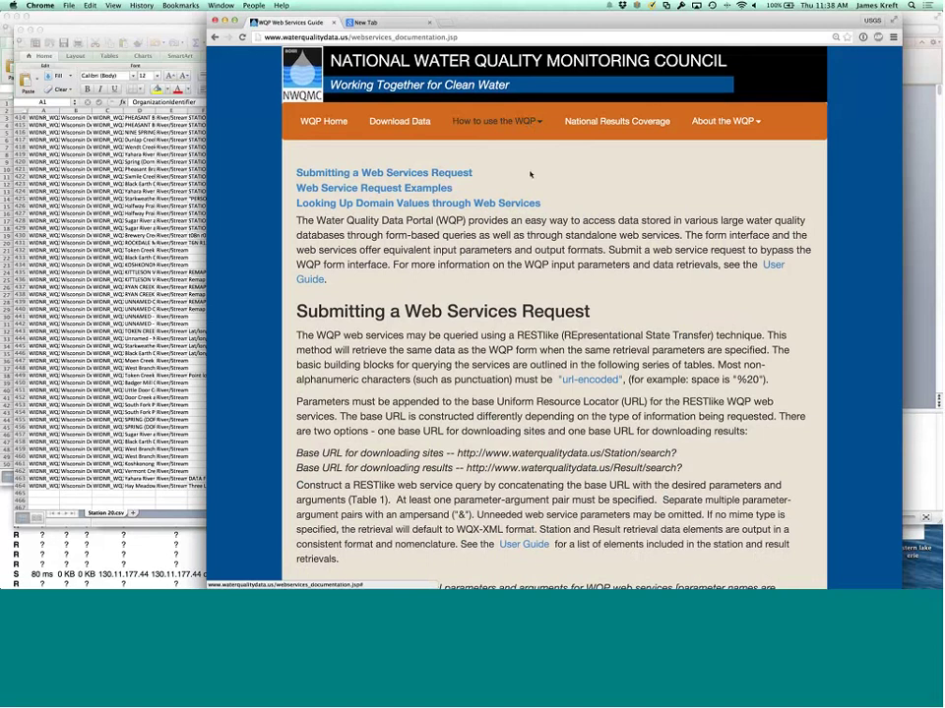
pyautogui.click(407, 123)
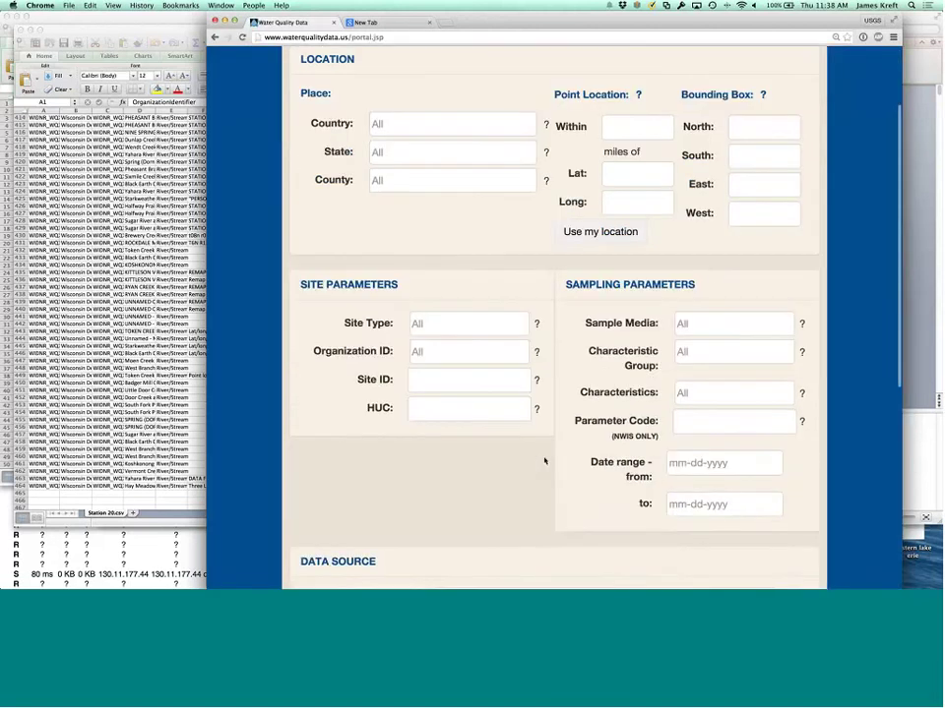